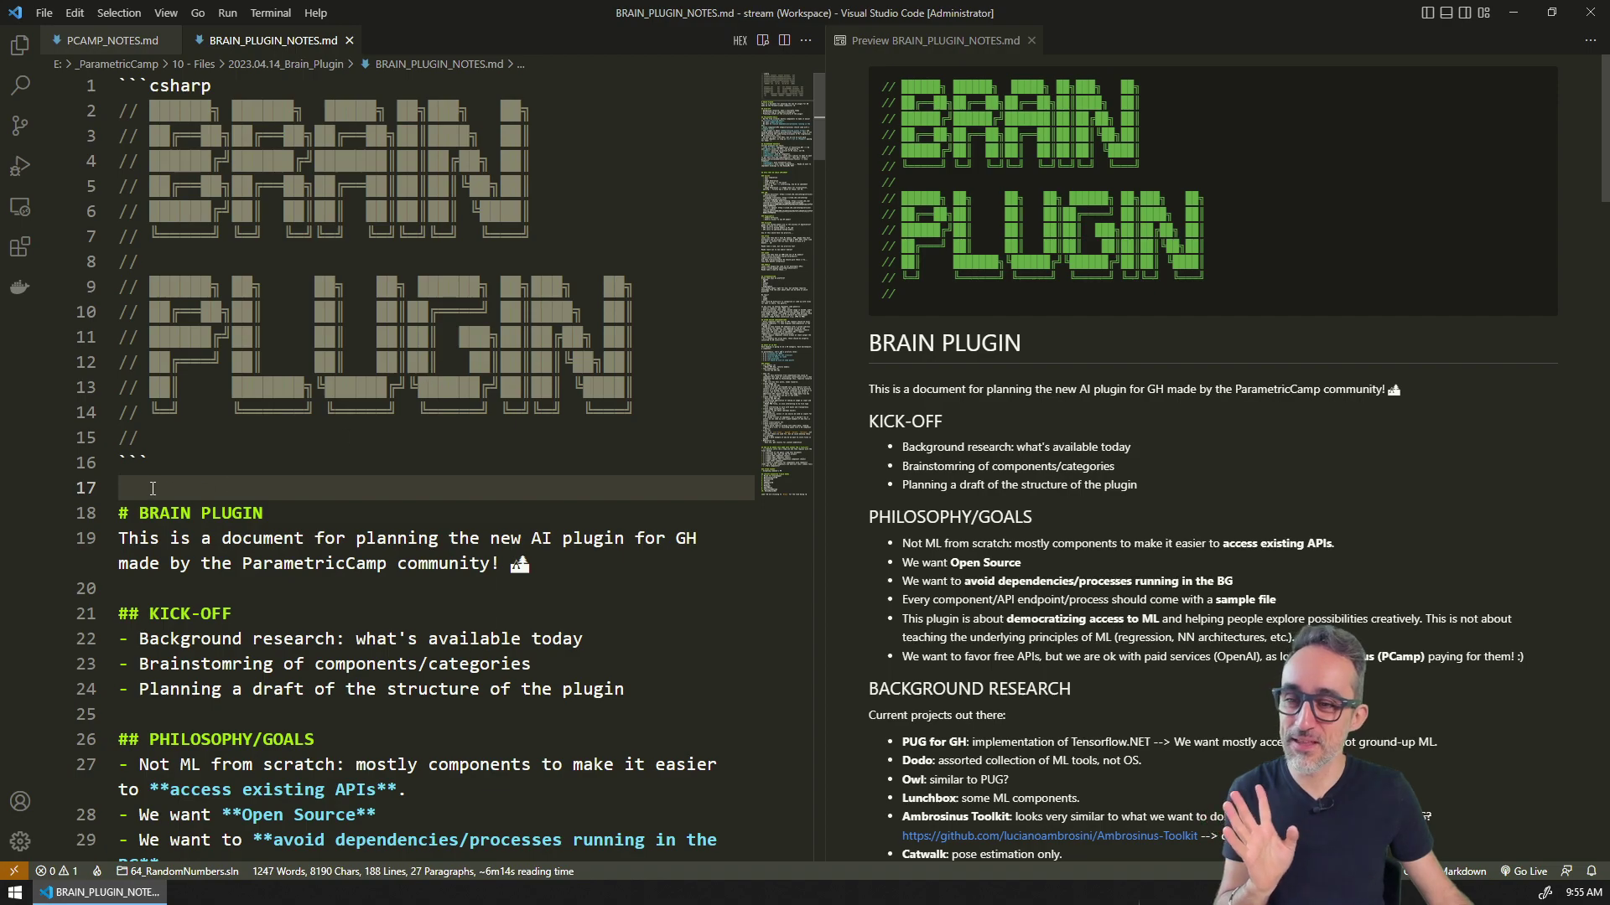
# - Highlight the BRAIN PLUGIN title and the list of ChatGPT-suggested plugin names
pyautogui.moveTo(273, 513); pyautogui.dragTo(139, 513)
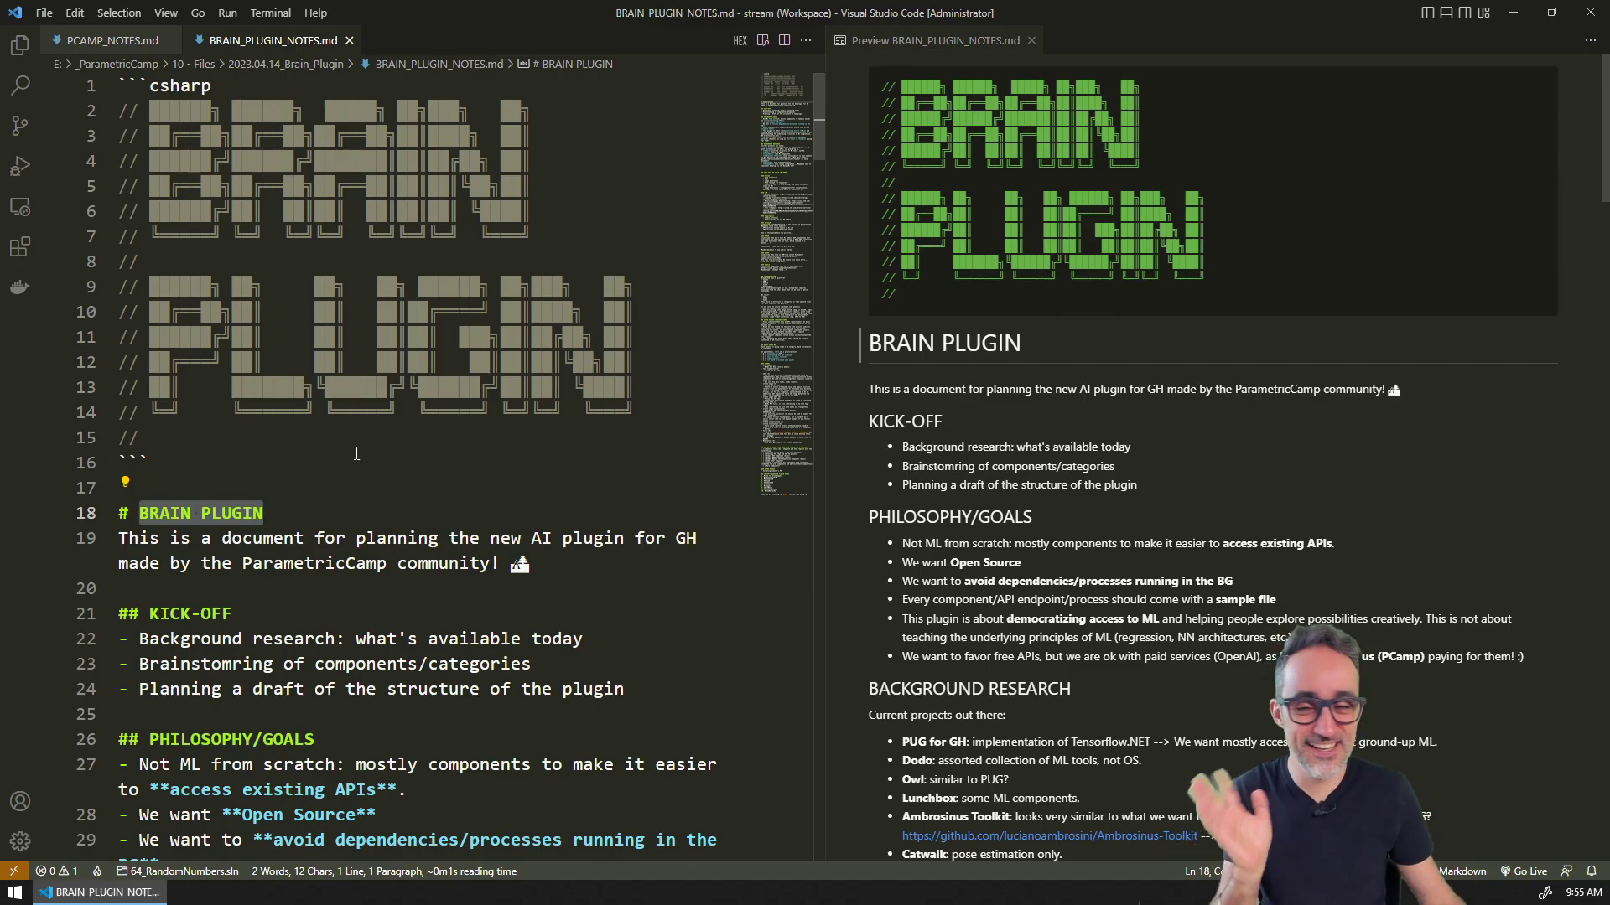
pyautogui.moveTo(791, 107); pyautogui.dragTo(792, 481)
pyautogui.moveTo(341, 578); pyautogui.dragTo(118, 324)
pyautogui.keyDown('ctrl'); pyautogui.scroll(1, 522, 446); pyautogui.keyUp('ctrl')
pyautogui.keyDown('ctrl'); pyautogui.scroll(3, 522, 446); pyautogui.keyUp('ctrl')
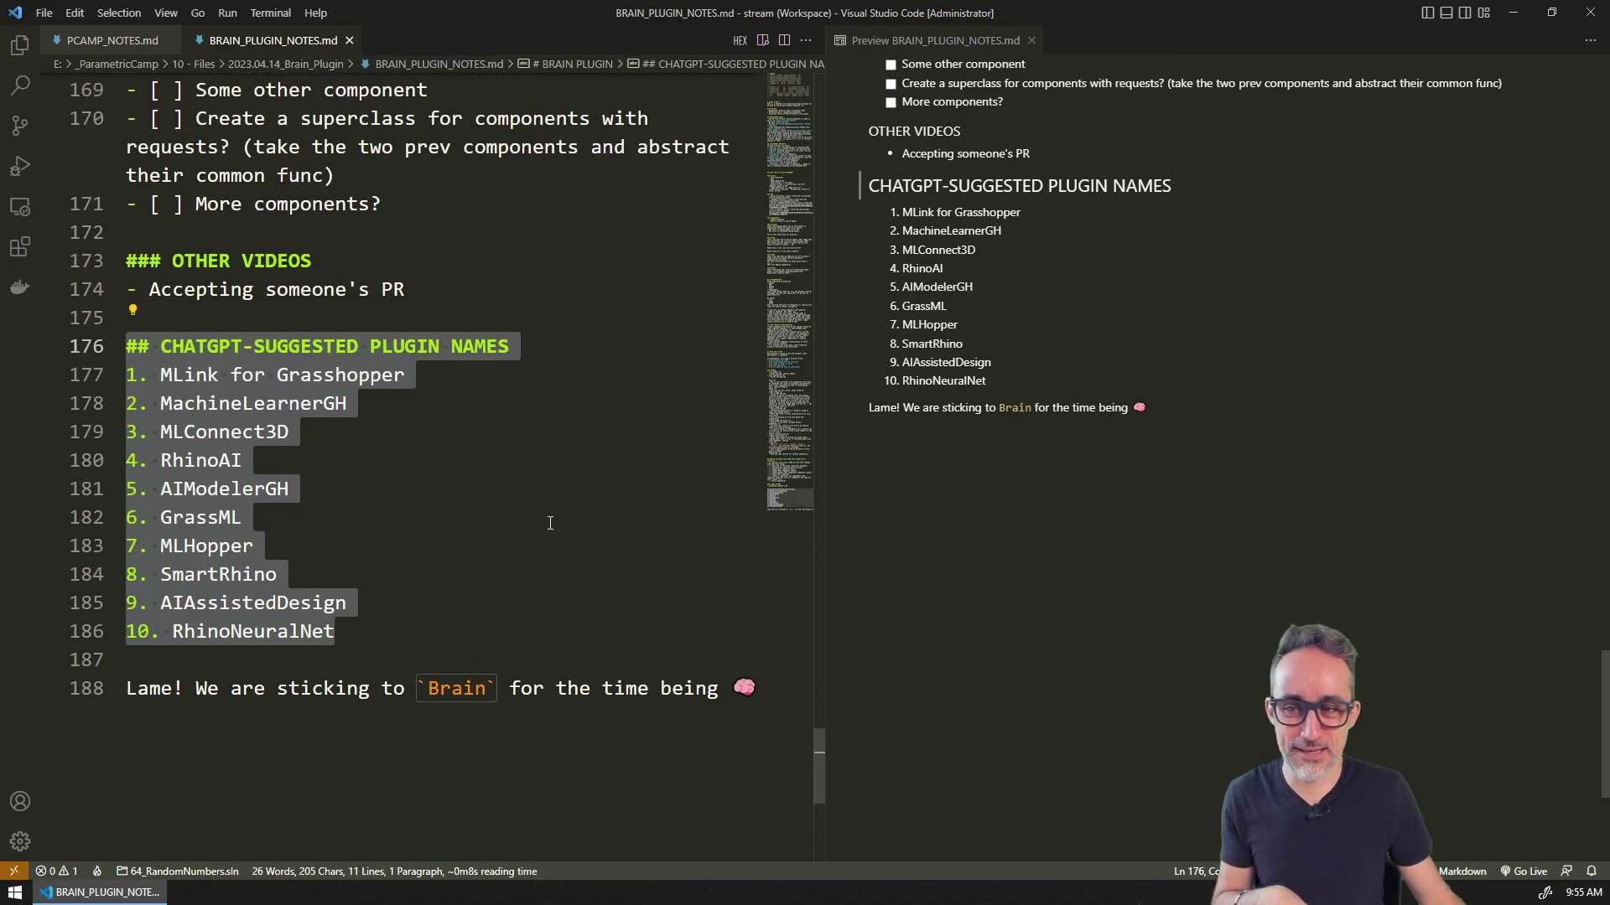
pyautogui.click(550, 528)
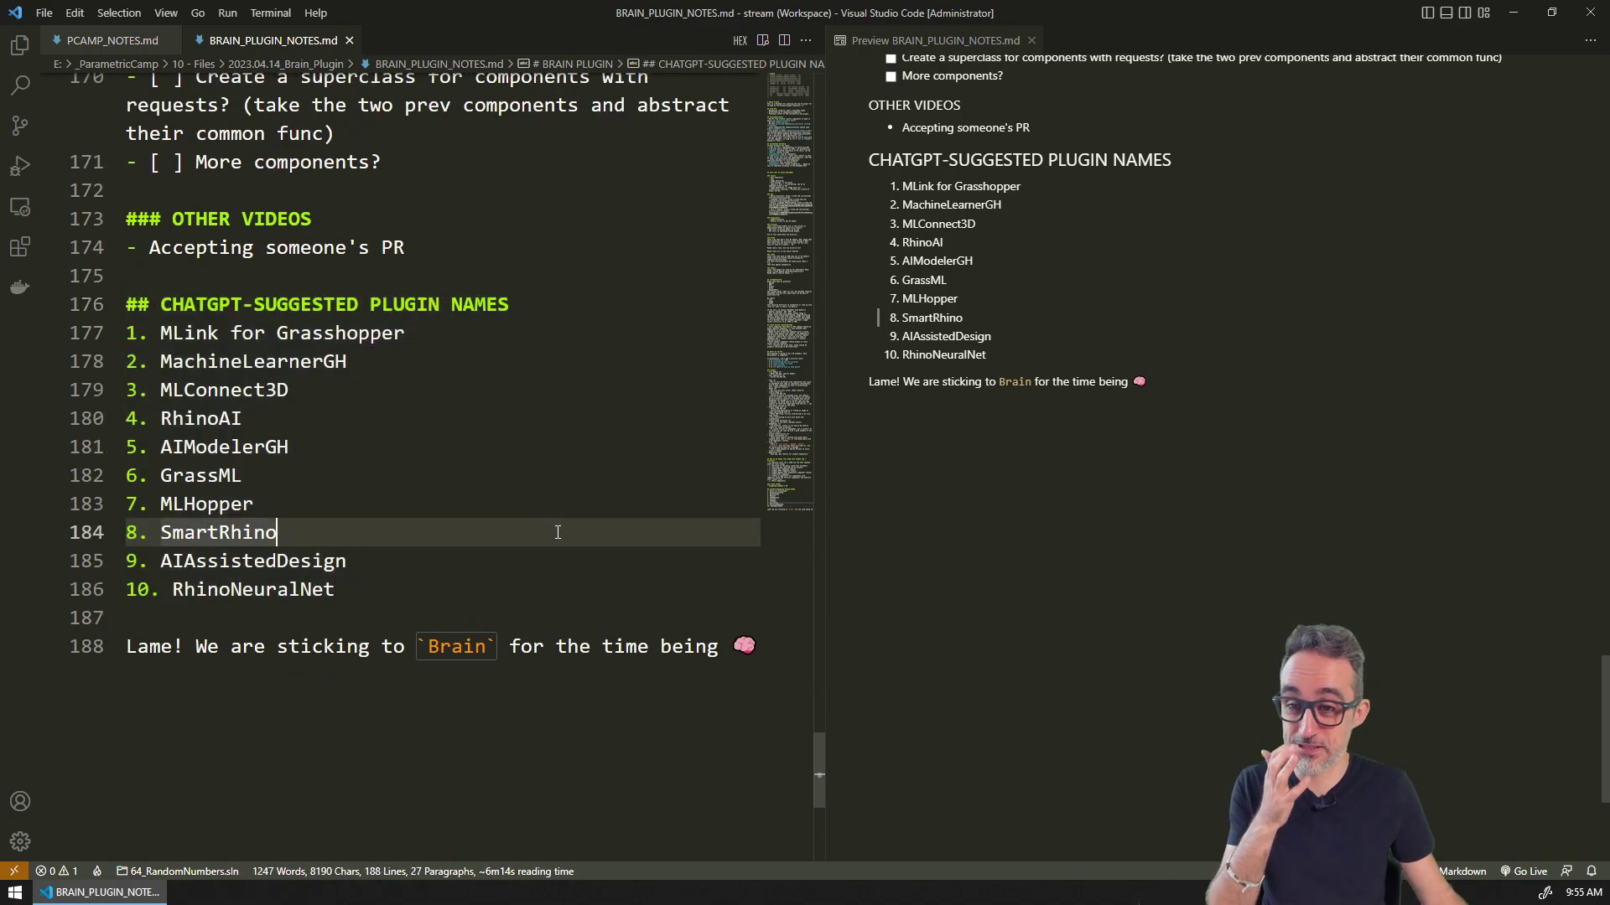
# - Highlight the word Brain on the last line, then scroll down to the kick-off notes
pyautogui.doubleClick(457, 646)
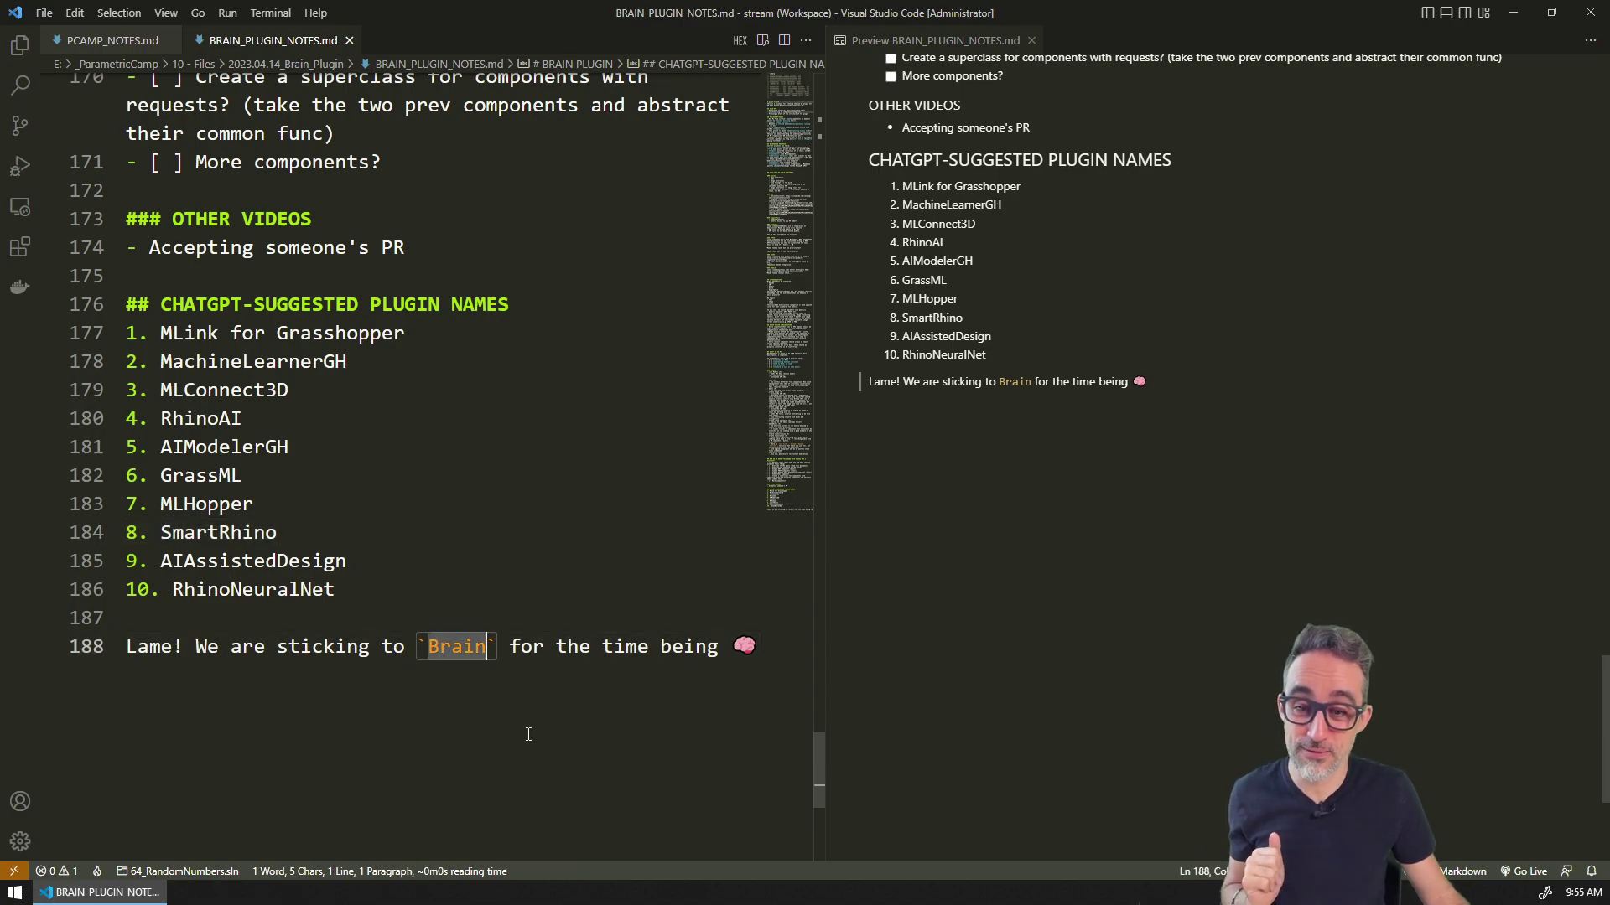
pyautogui.moveTo(796, 495); pyautogui.dragTo(767, 93)
pyautogui.keyDown('ctrl'); pyautogui.scroll(-1, 643, 296); pyautogui.keyUp('ctrl')
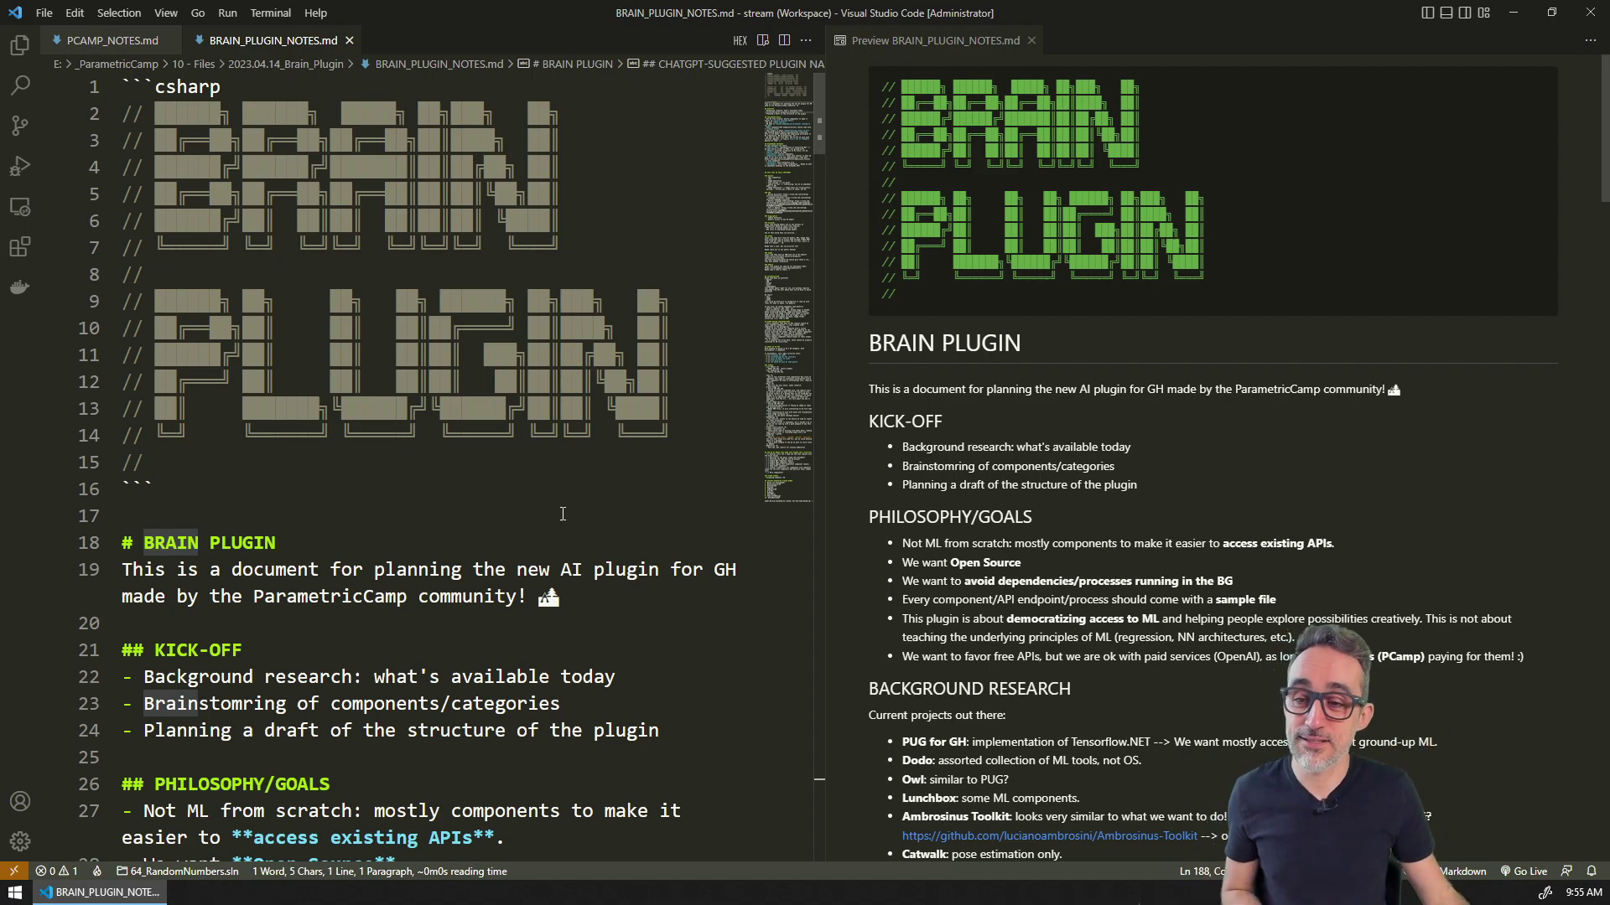
pyautogui.click(501, 540)
pyautogui.scroll(-3, 500, 532)
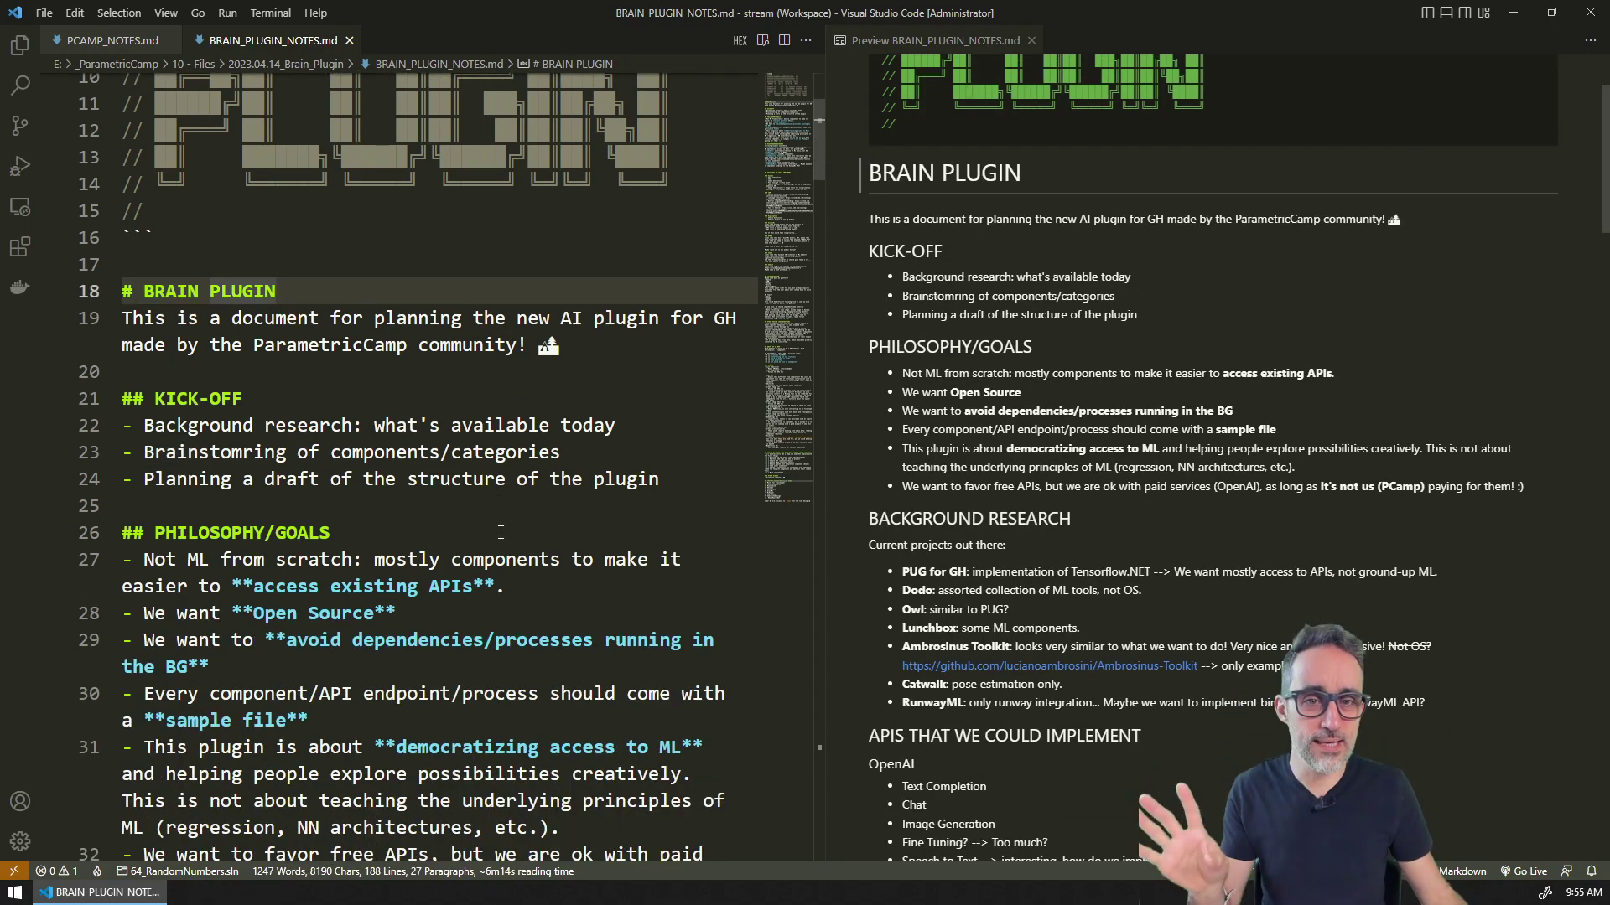
pyautogui.scroll(-1, 503, 531)
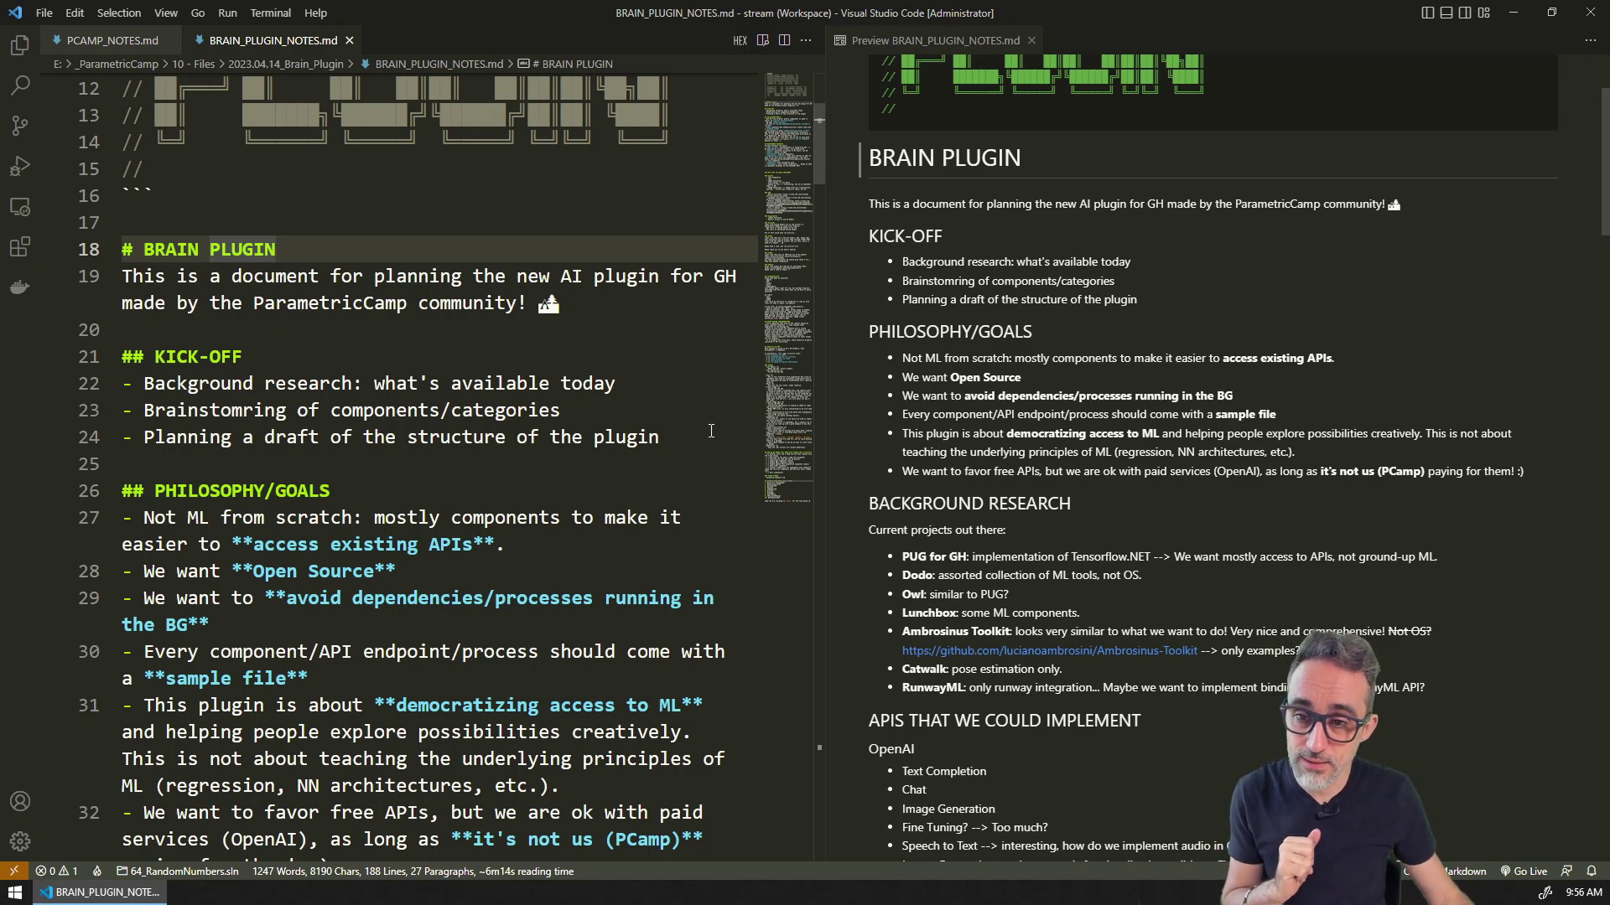
# - Highlight the three KICK-OFF bullets, then 'components/categories' in the brainstorming bullet
pyautogui.moveTo(706, 431); pyautogui.dragTo(122, 383)
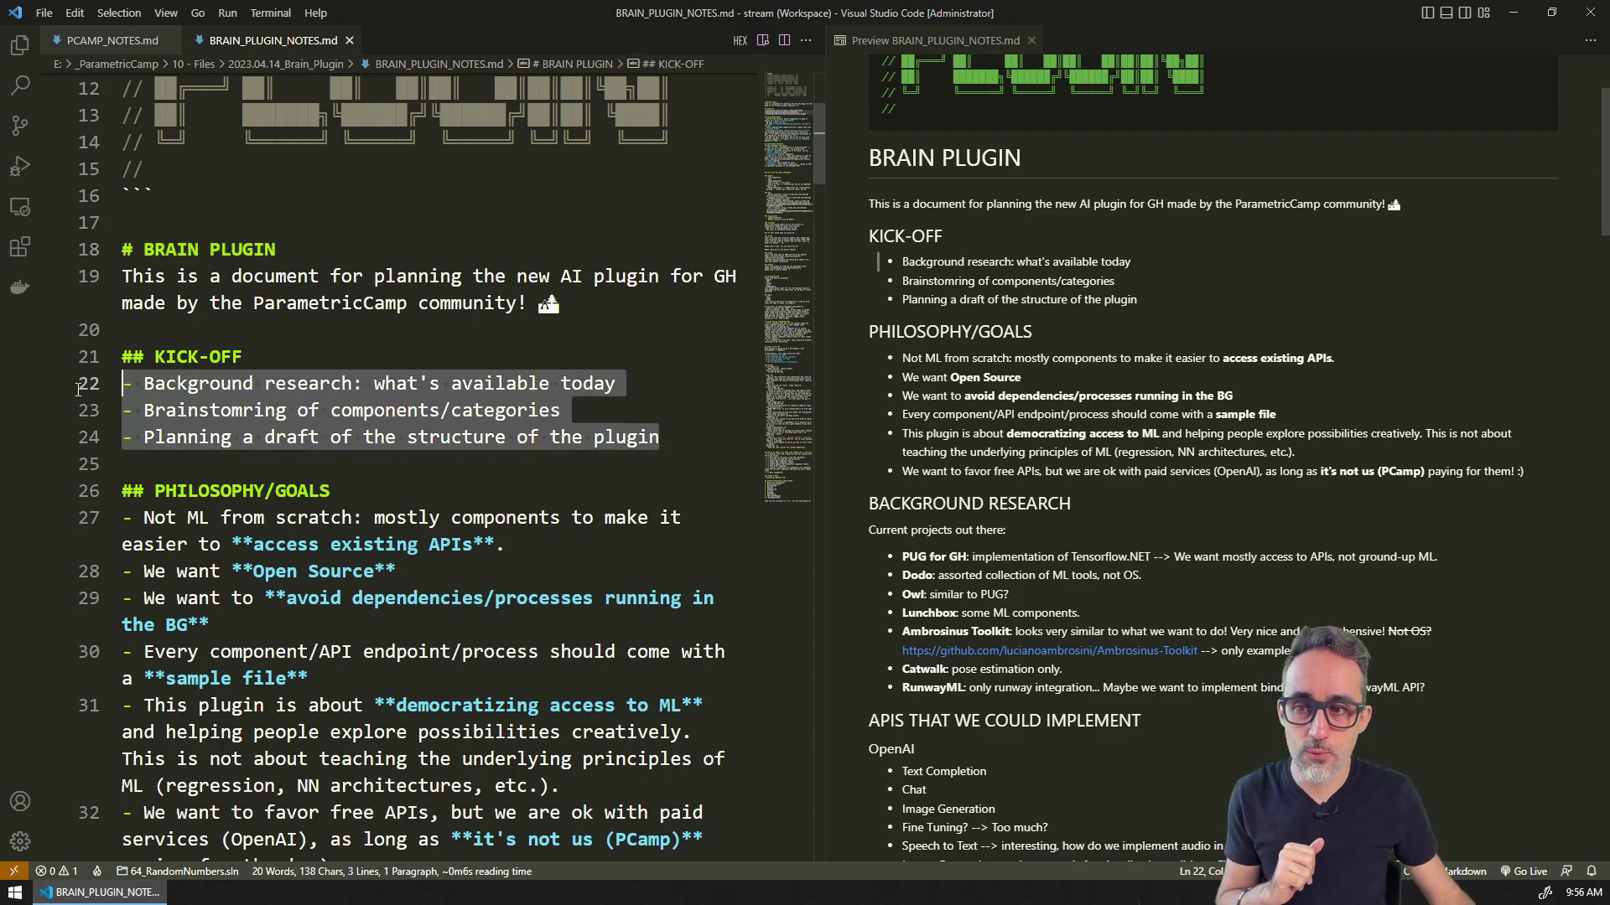
pyautogui.click(383, 423)
pyautogui.moveTo(560, 410); pyautogui.dragTo(316, 404)
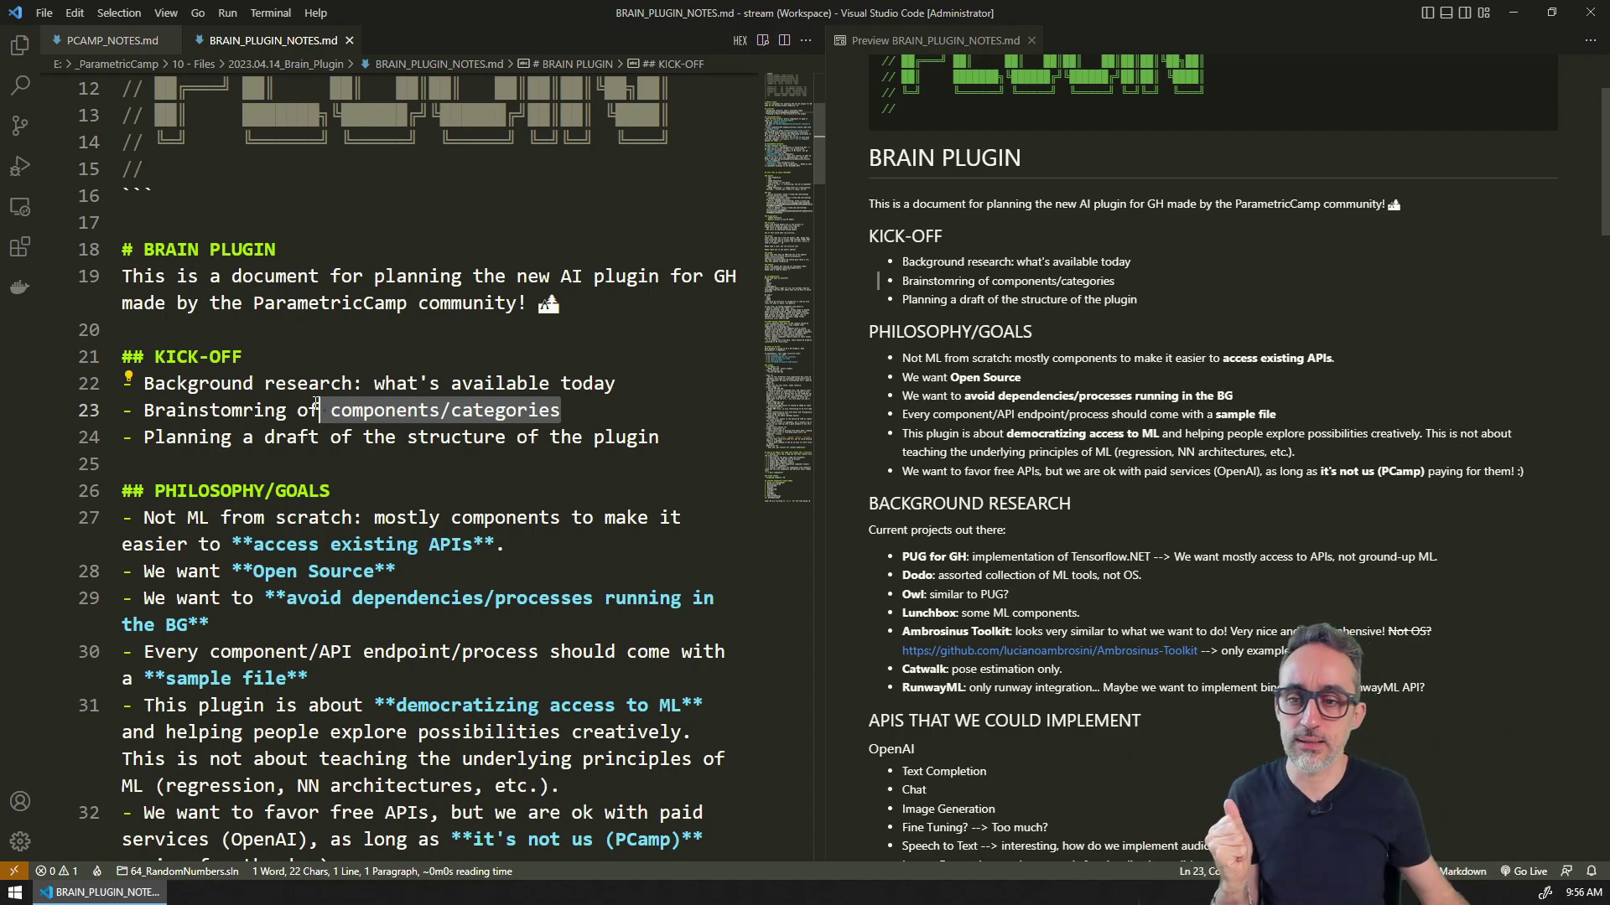
pyautogui.click(637, 437)
# - Highlight 'a draft of the structure of the plugin', then the whole PHILOSOPHY/GOALS section
pyautogui.moveTo(659, 437); pyautogui.dragTo(242, 436)
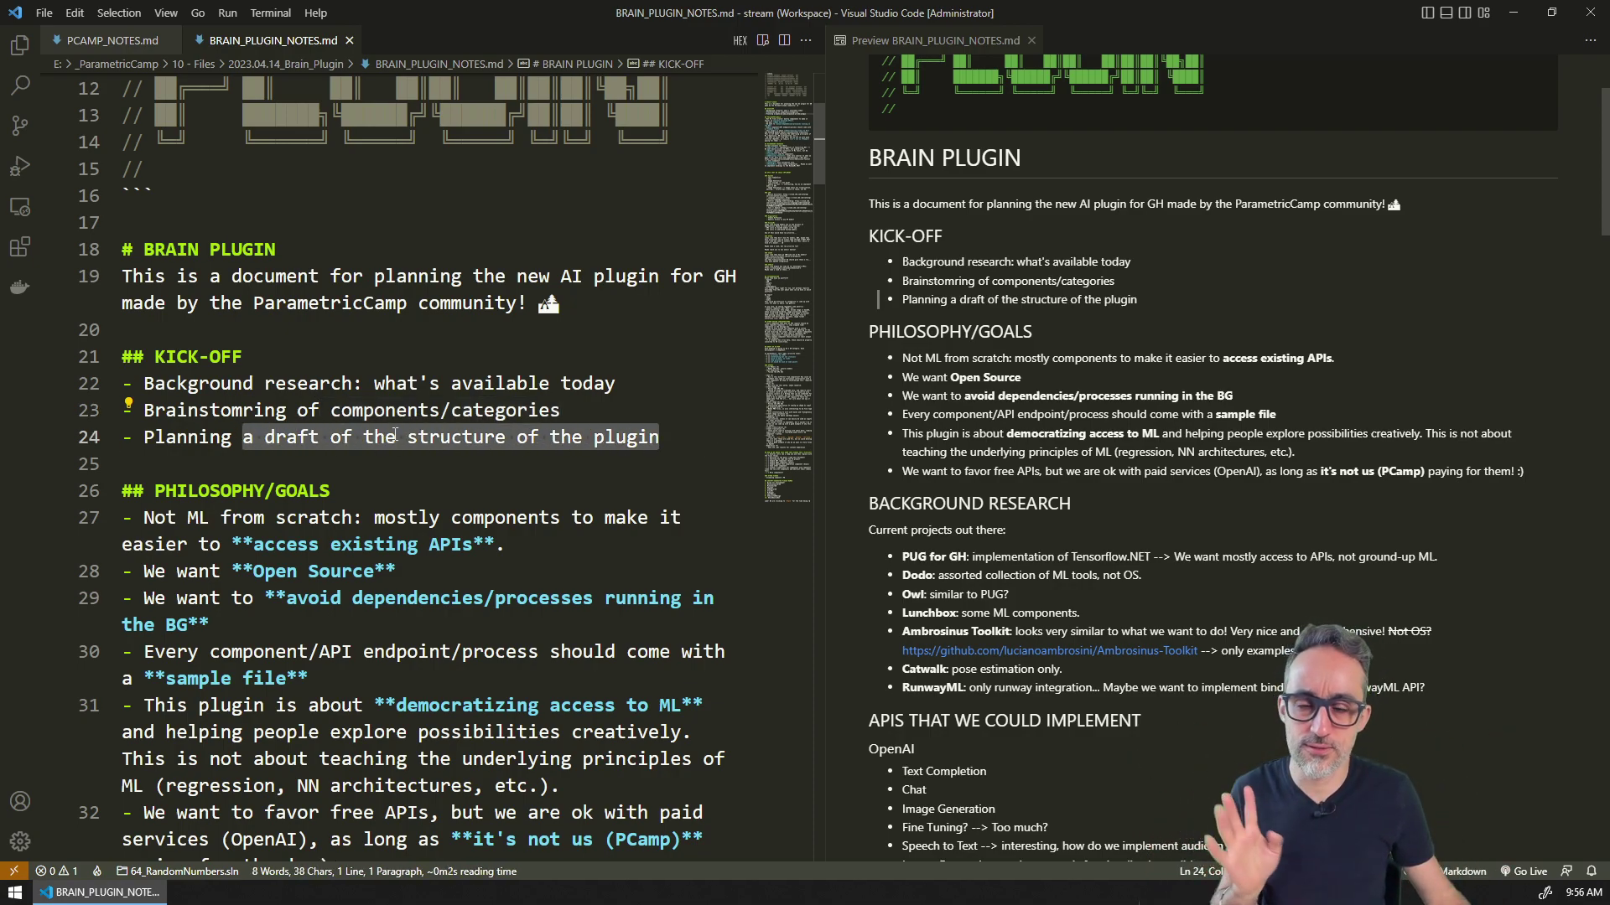
pyautogui.scroll(-2, 401, 434)
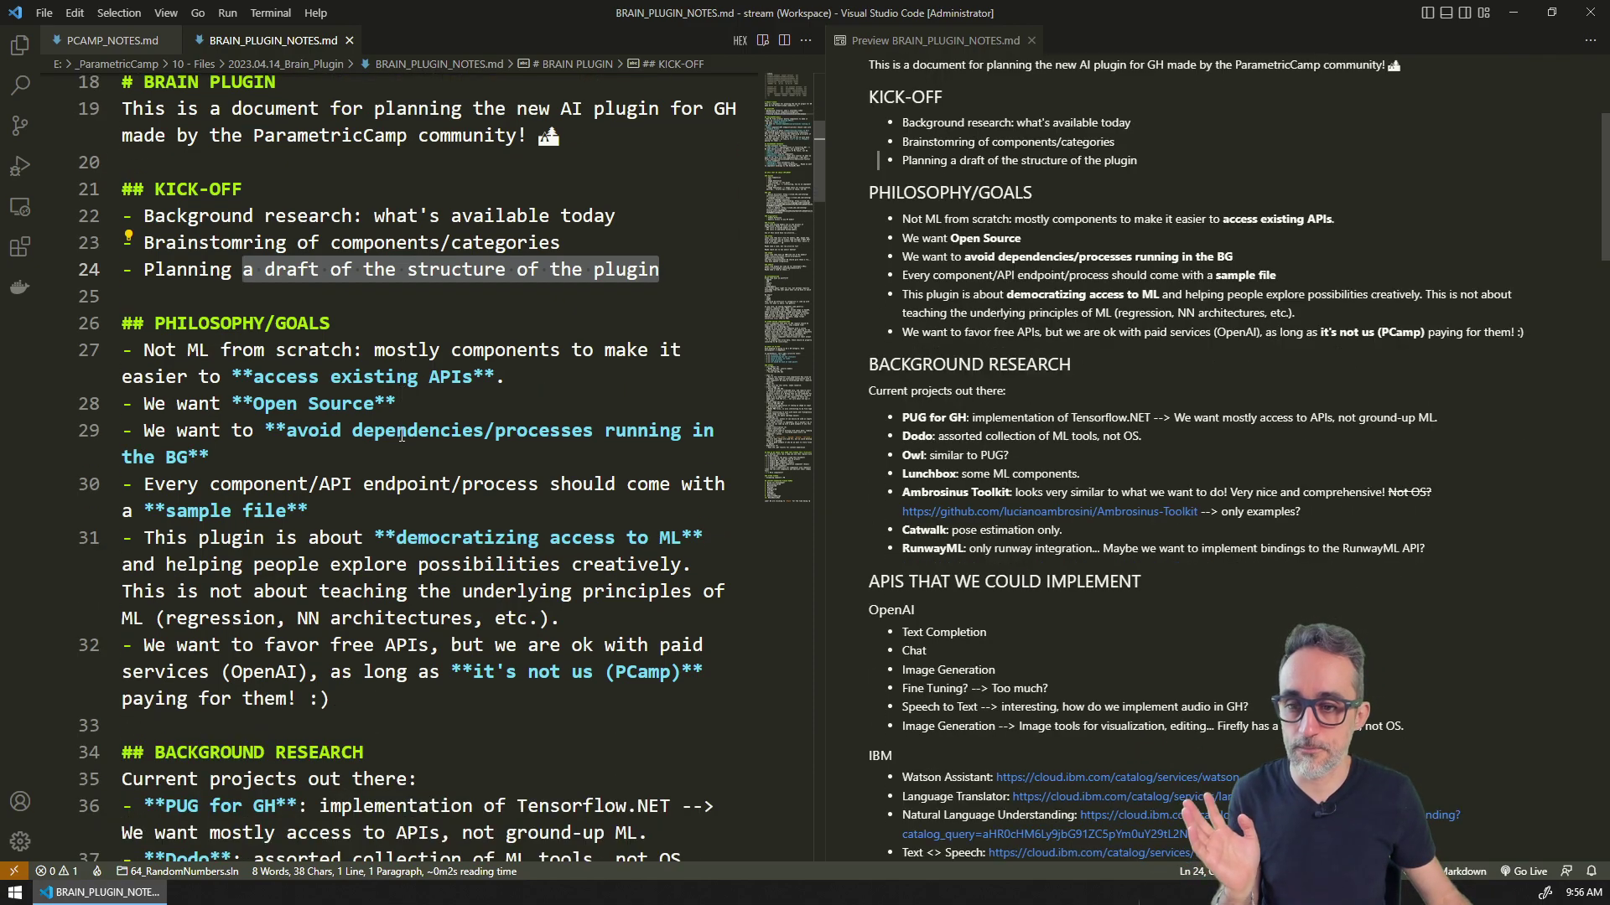
pyautogui.moveTo(332, 699); pyautogui.dragTo(122, 323)
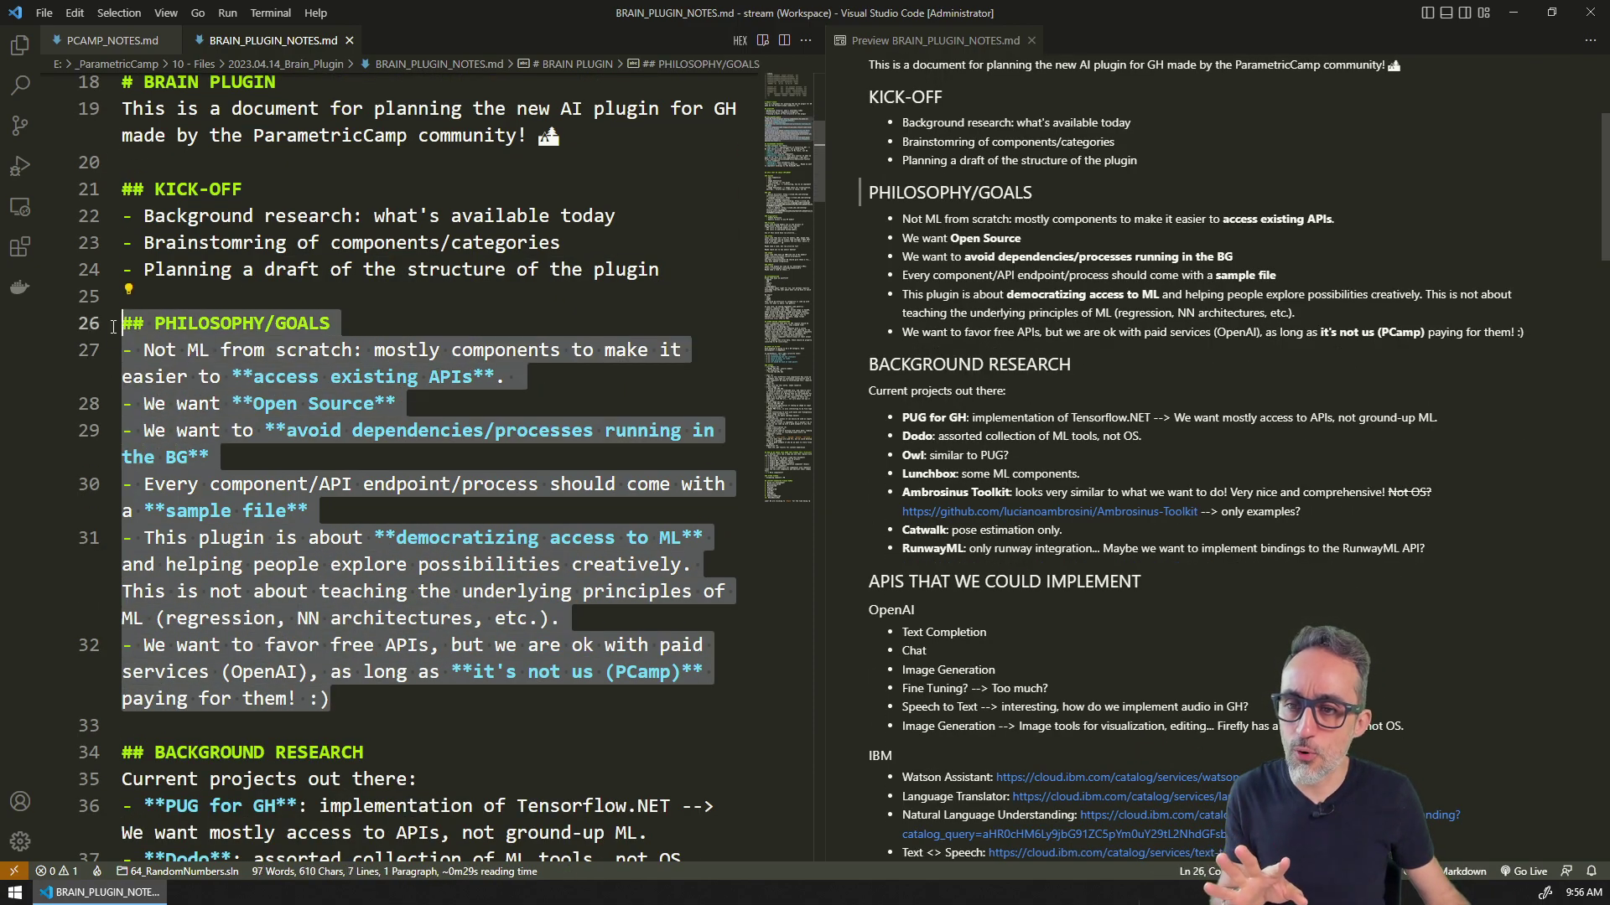
pyautogui.click(354, 442)
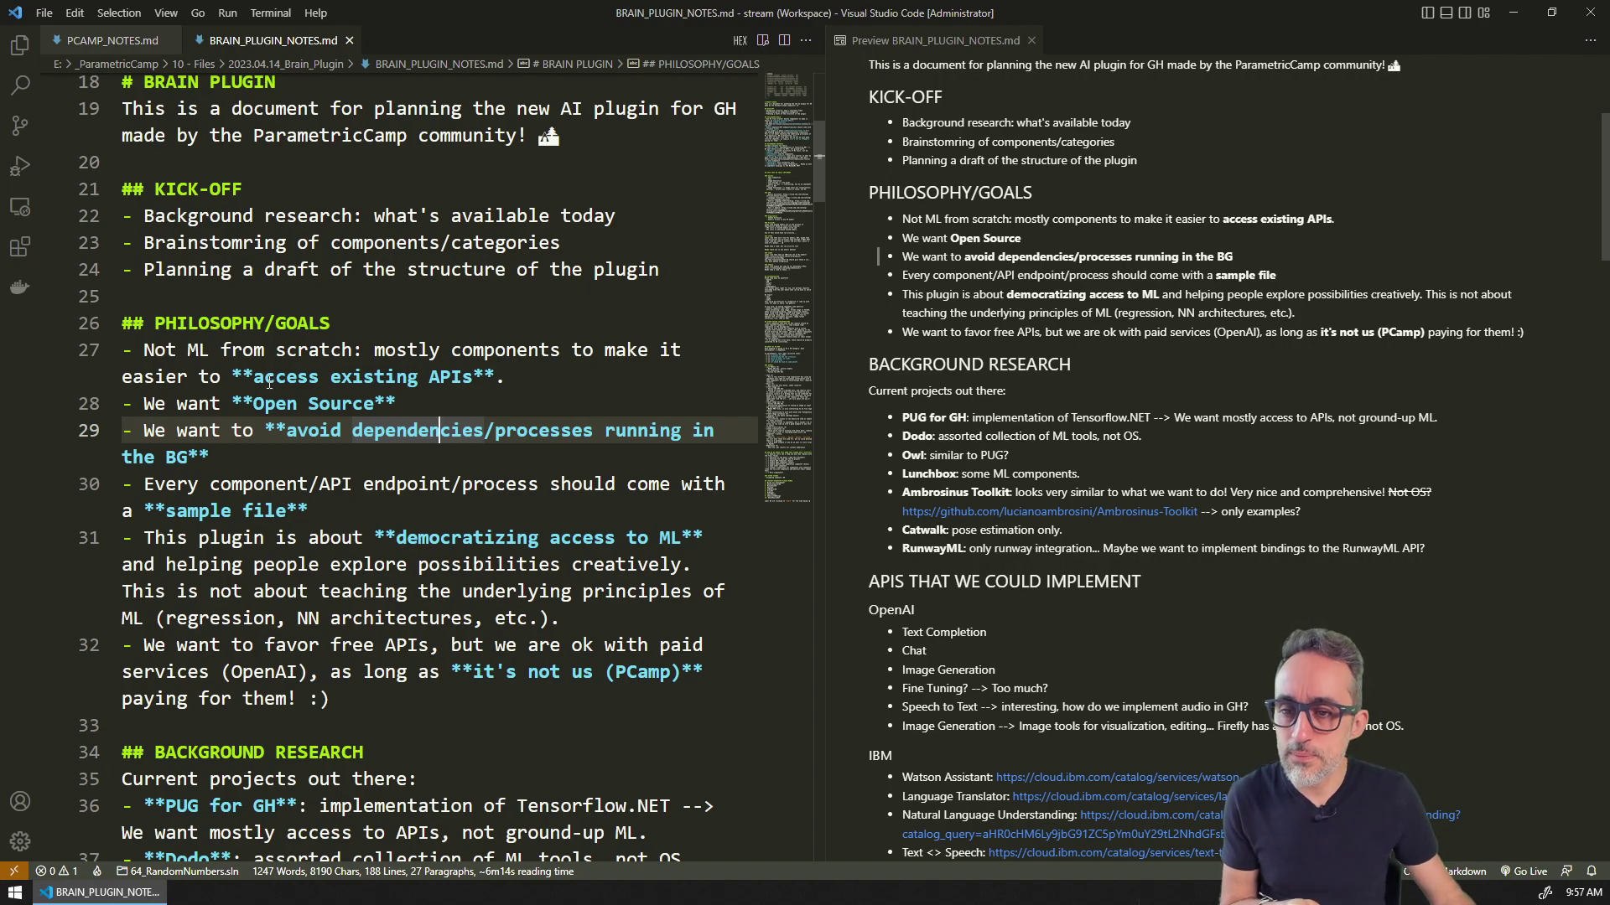
pyautogui.moveTo(243, 379); pyautogui.dragTo(472, 379)
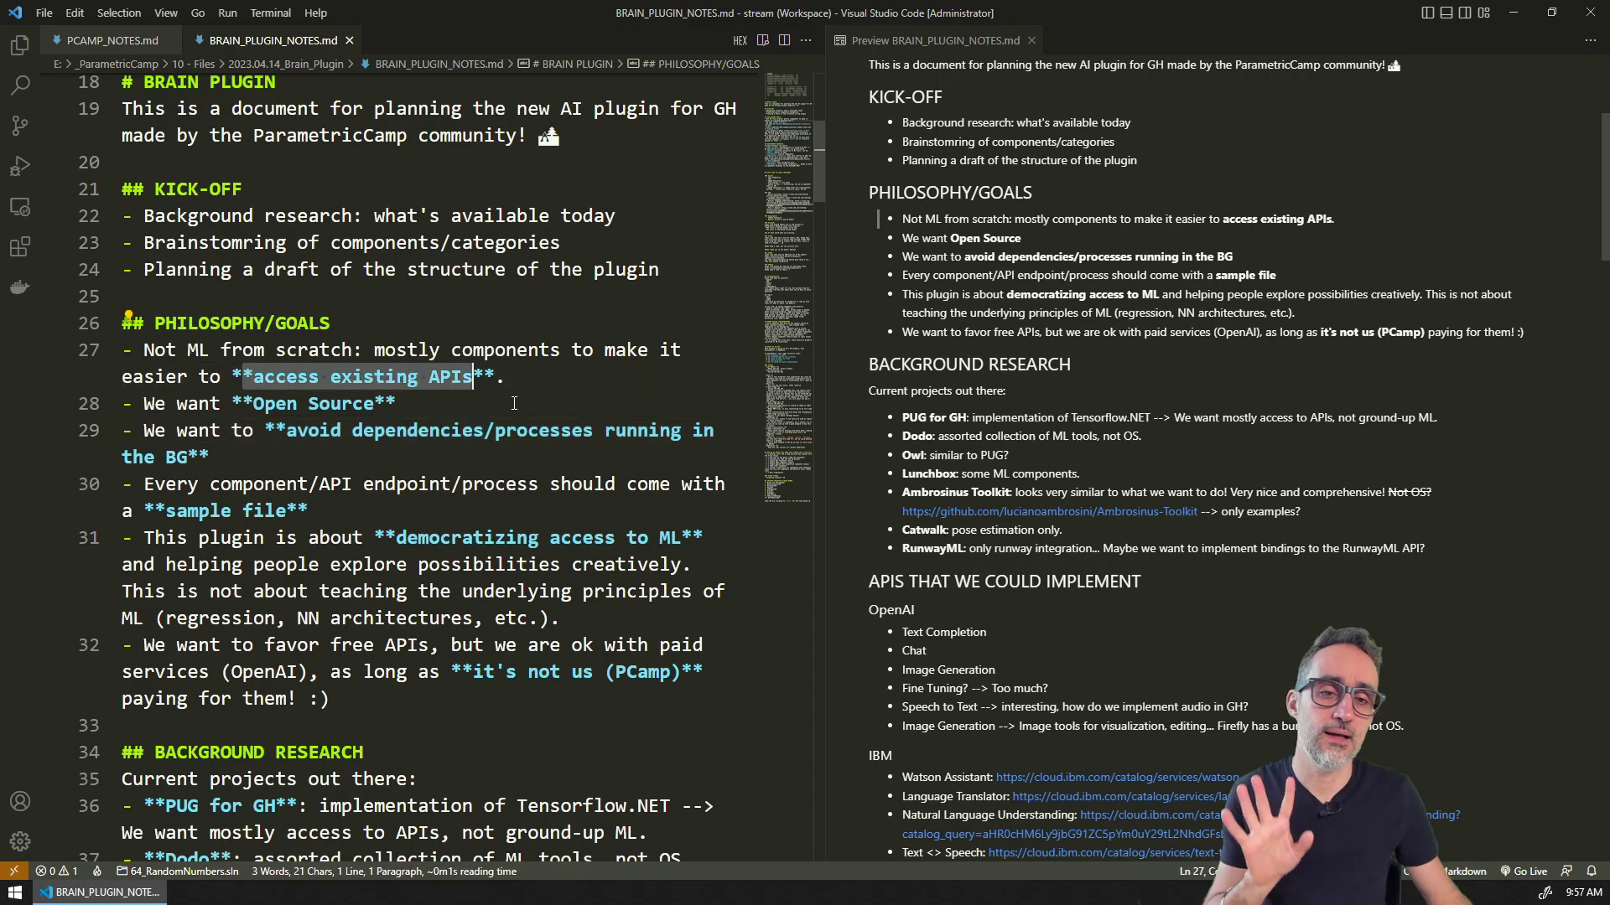
pyautogui.moveTo(253, 403); pyautogui.dragTo(378, 395)
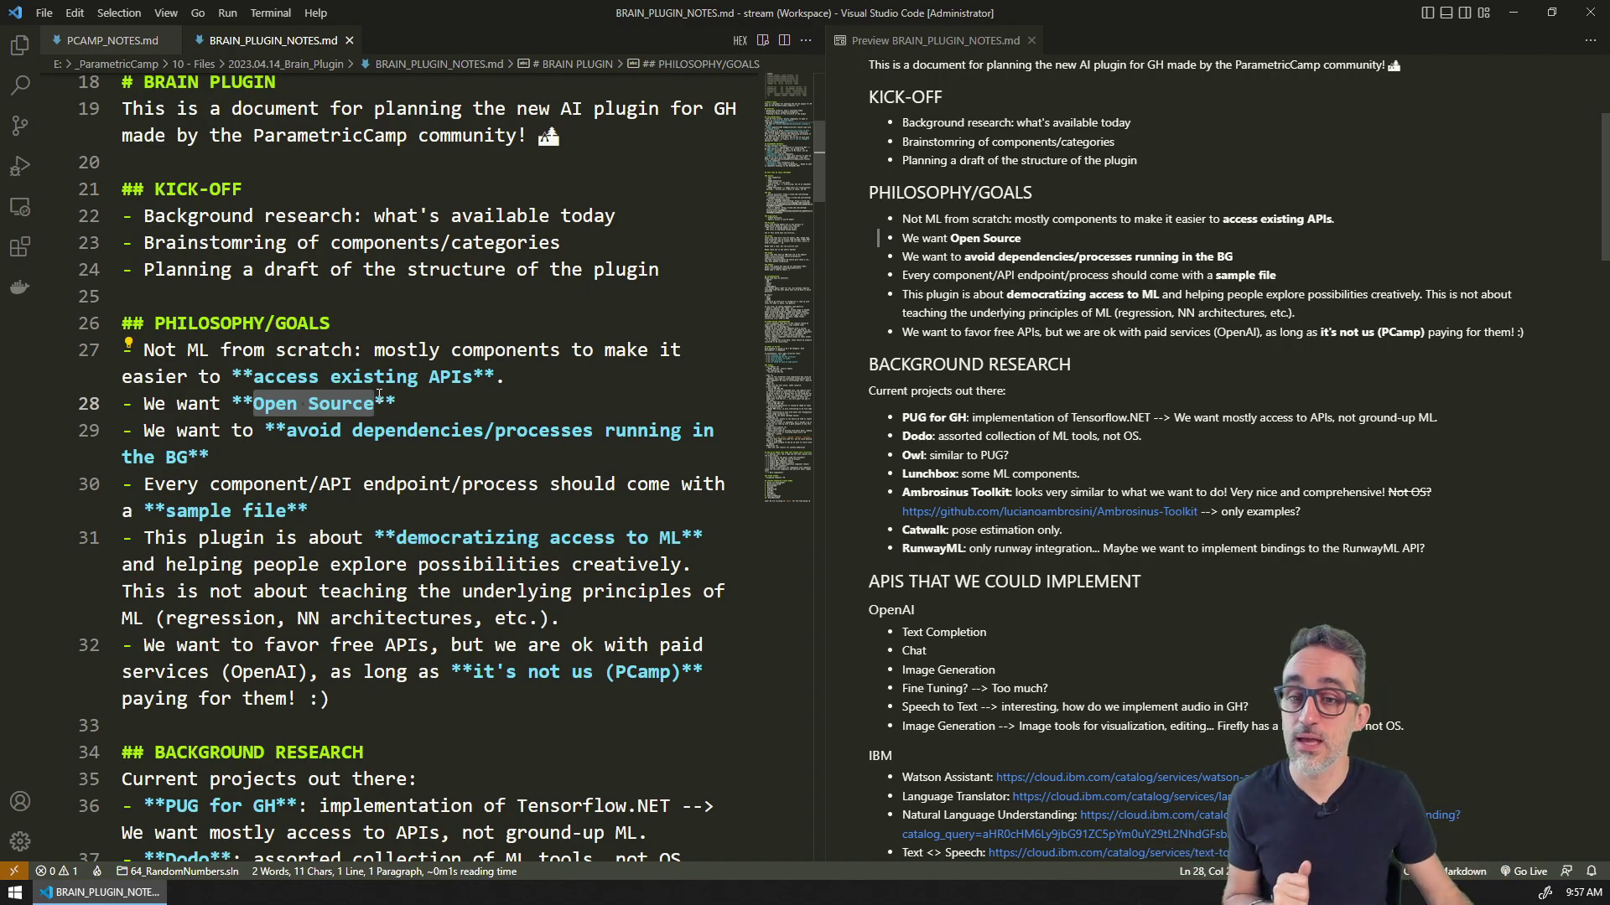
pyautogui.moveTo(287, 430); pyautogui.dragTo(189, 450)
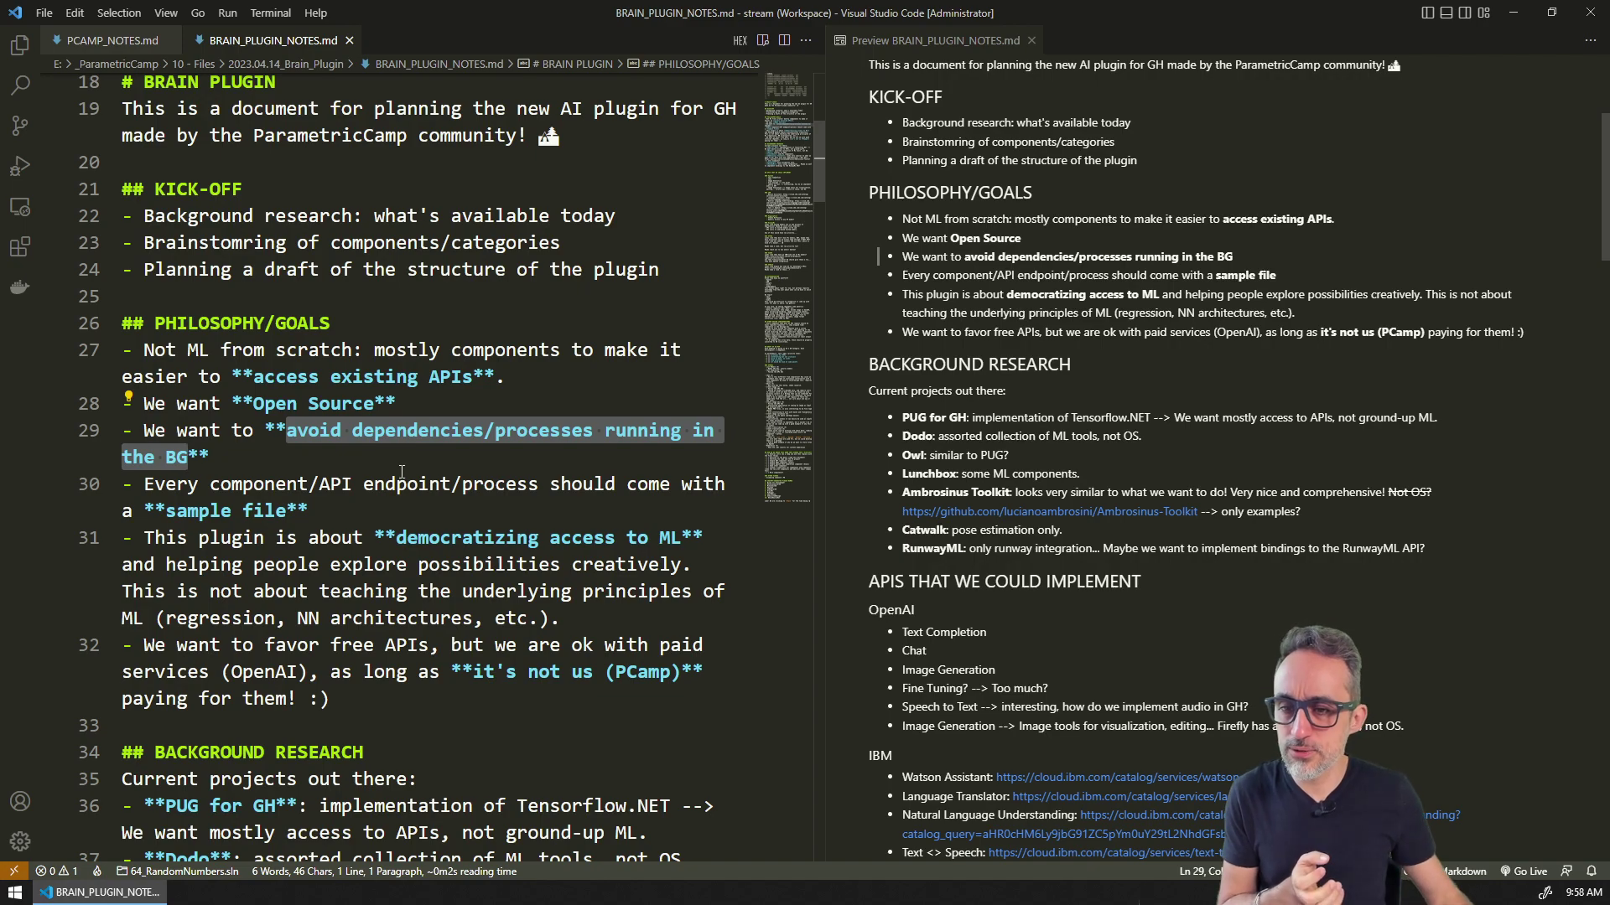
pyautogui.scroll(-1, 389, 452)
pyautogui.moveTo(309, 427); pyautogui.dragTo(143, 401)
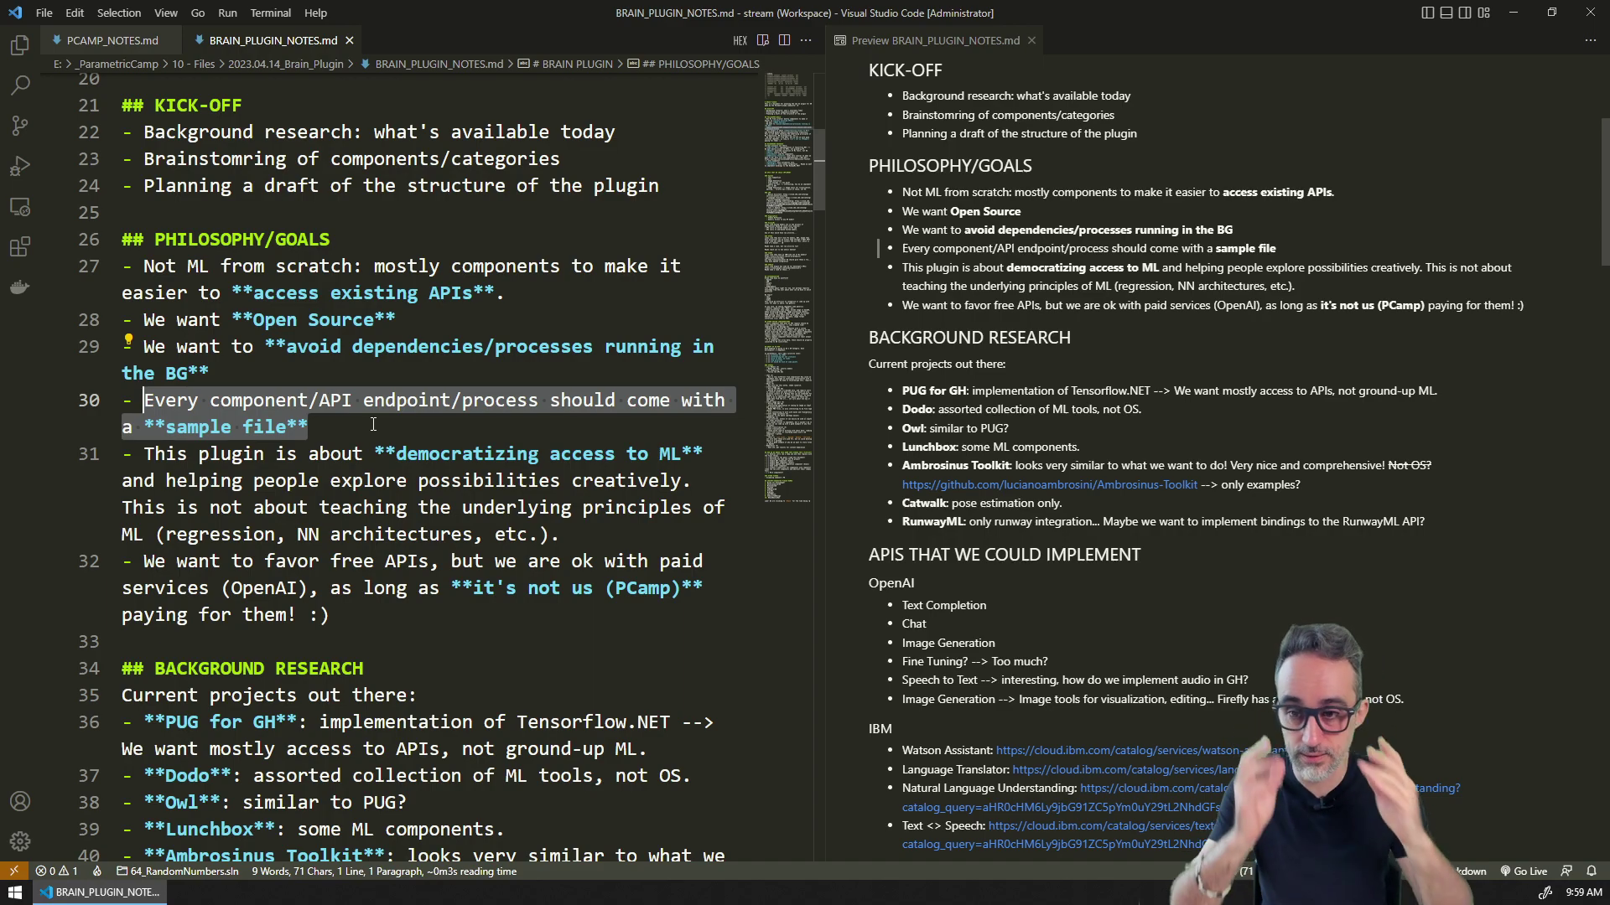
pyautogui.moveTo(397, 453); pyautogui.dragTo(681, 455)
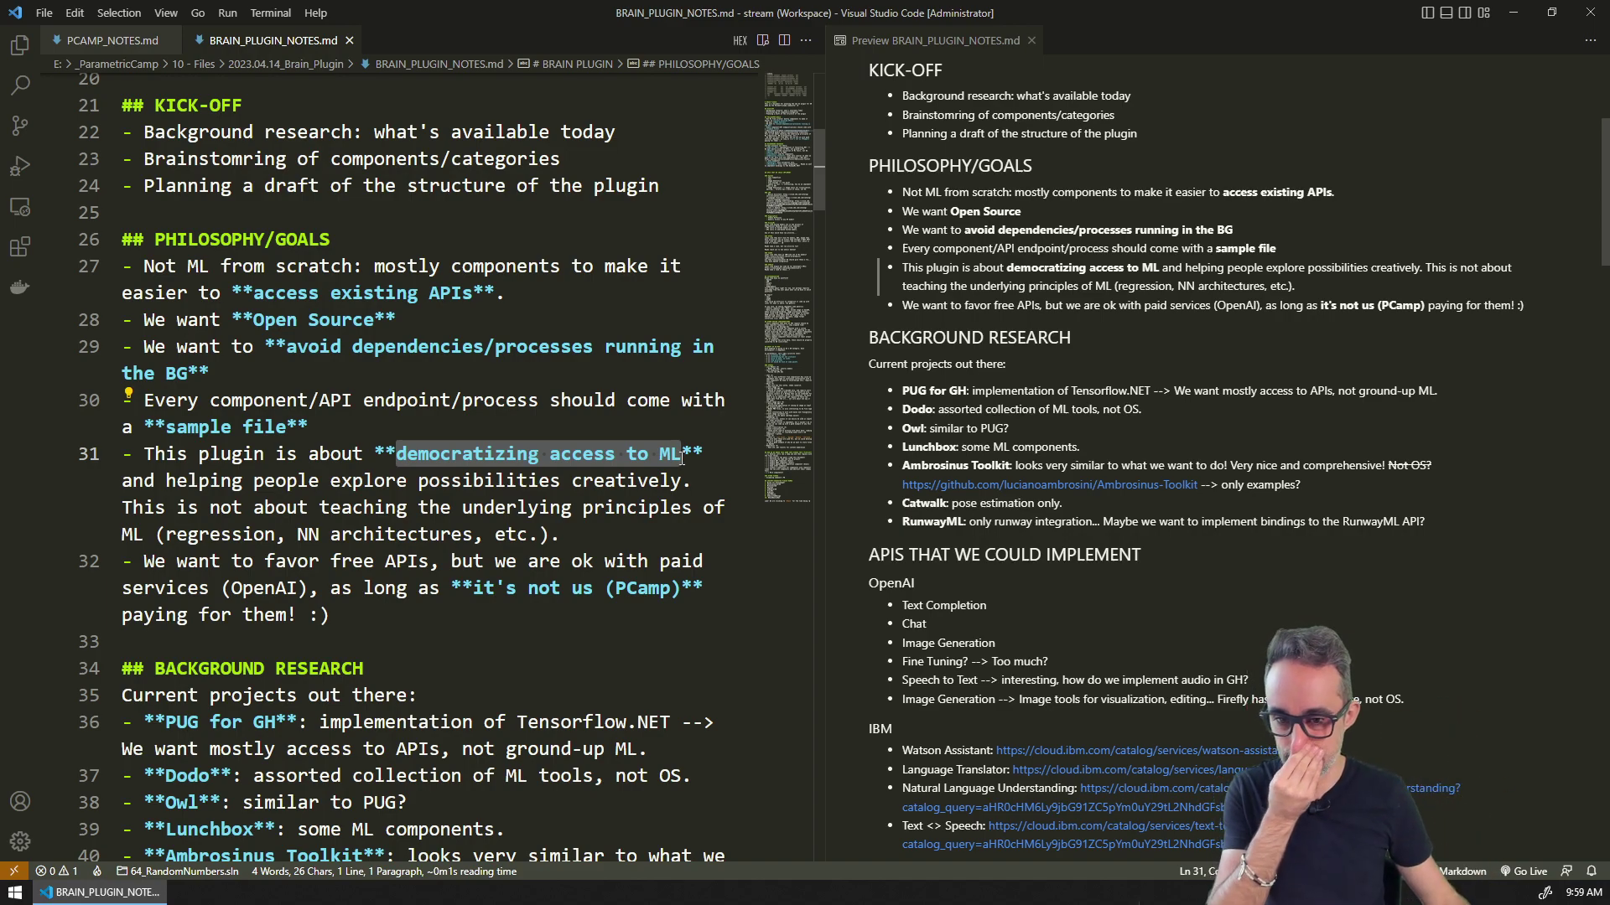
pyautogui.scroll(-1, 534, 555)
pyautogui.moveTo(335, 530); pyautogui.dragTo(143, 477)
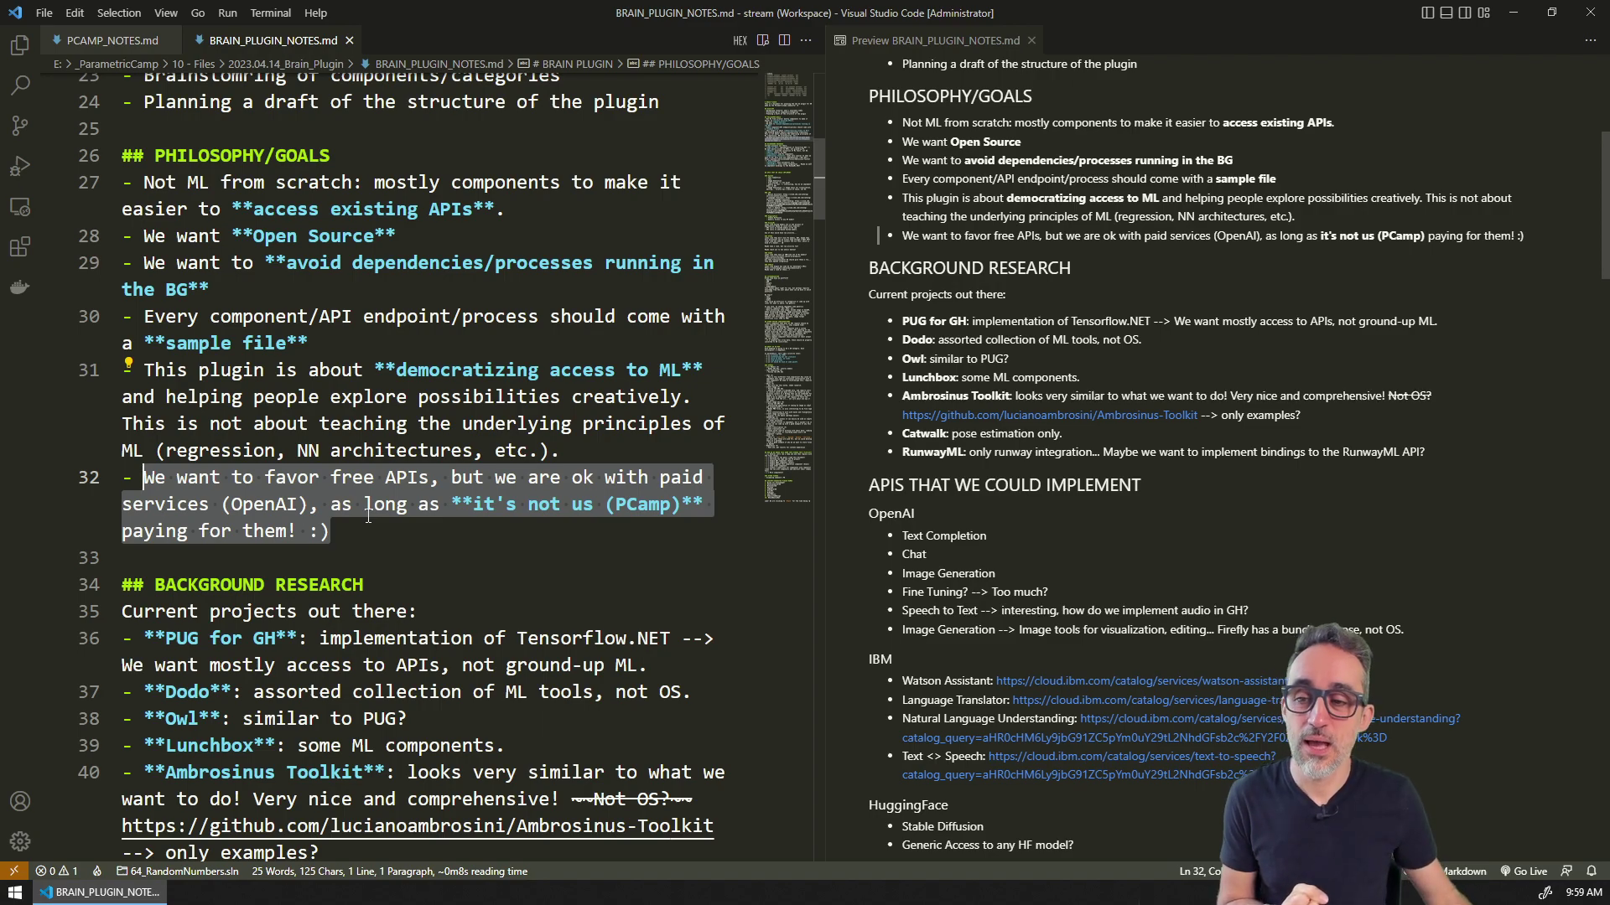
pyautogui.click(365, 508)
pyautogui.moveTo(308, 504); pyautogui.dragTo(456, 471)
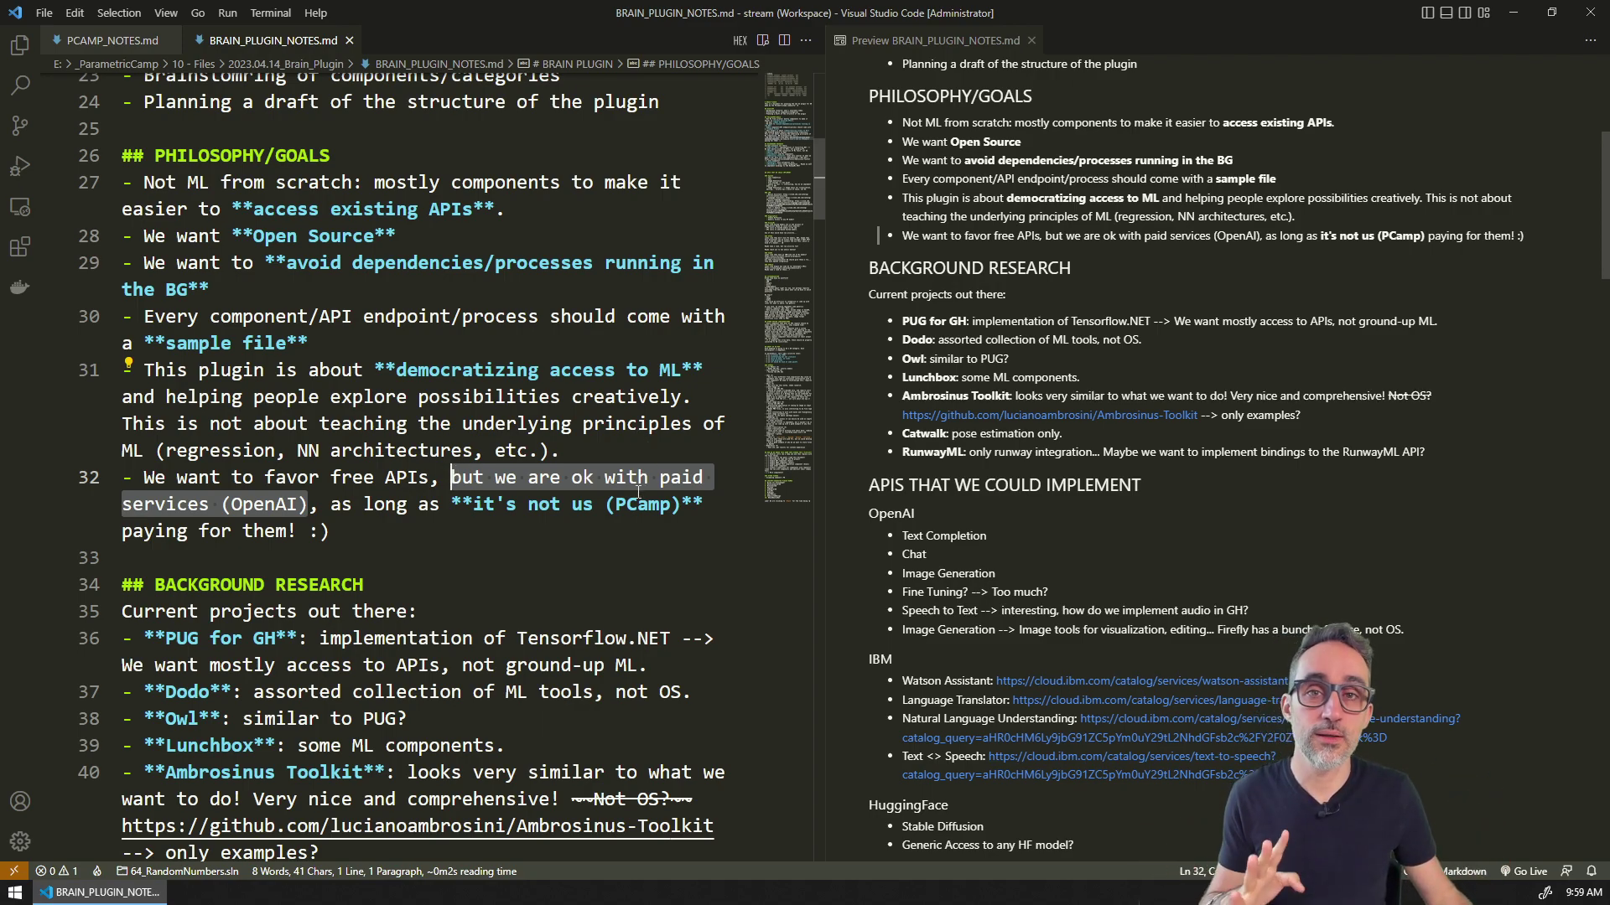
pyautogui.moveTo(475, 506); pyautogui.dragTo(685, 501)
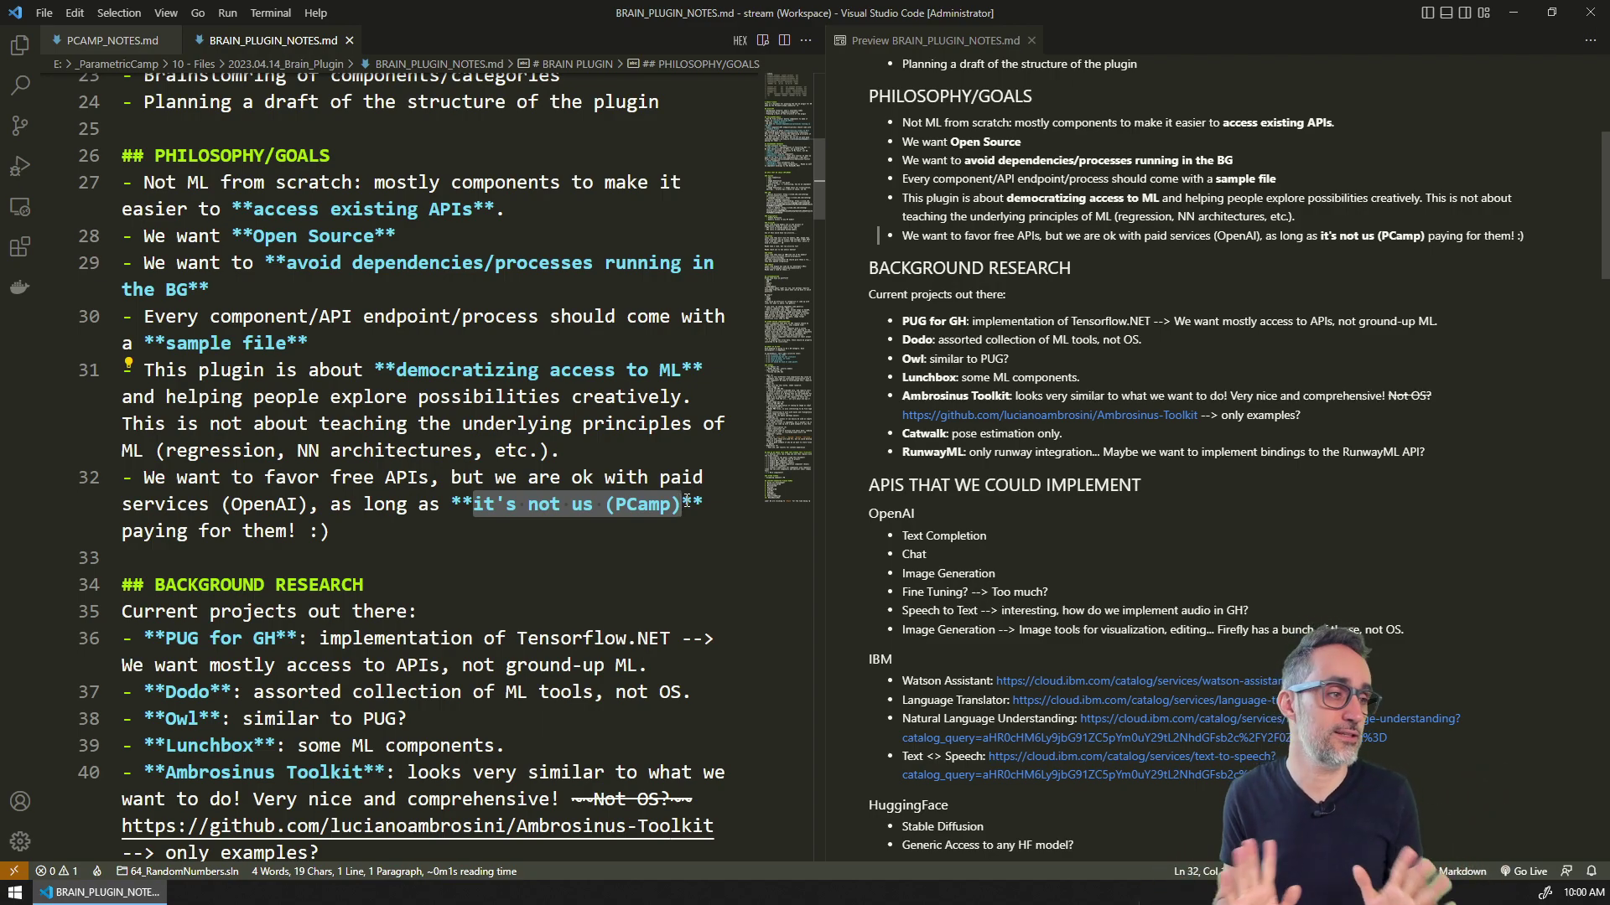
pyautogui.scroll(-2, 687, 482)
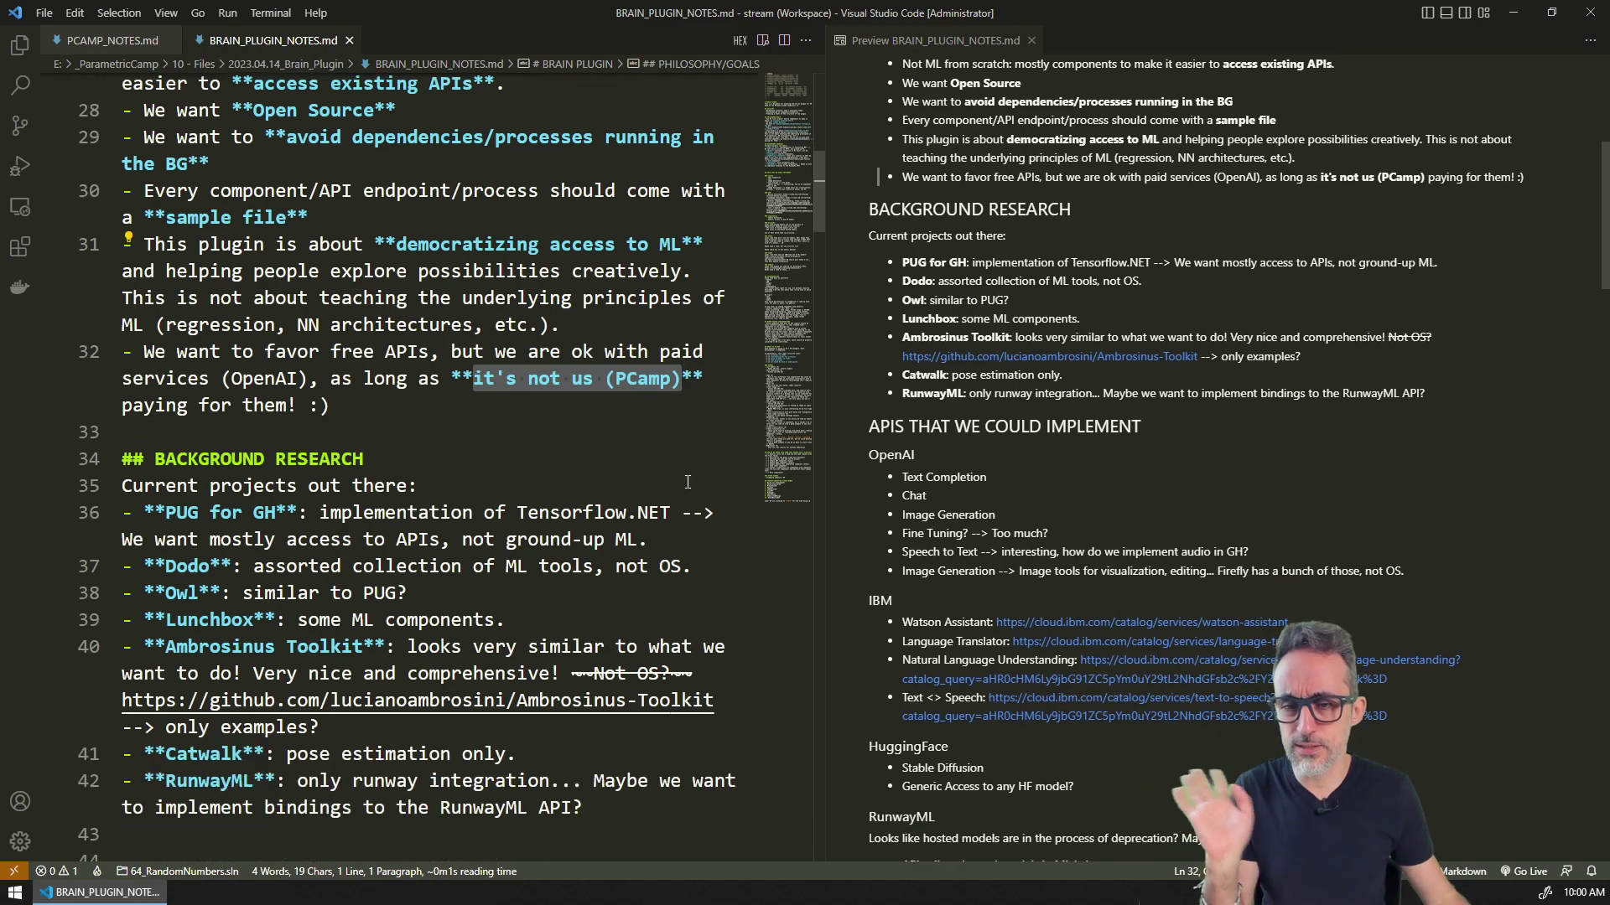
pyautogui.scroll(2, 688, 482)
pyautogui.moveTo(332, 530); pyautogui.dragTo(121, 155)
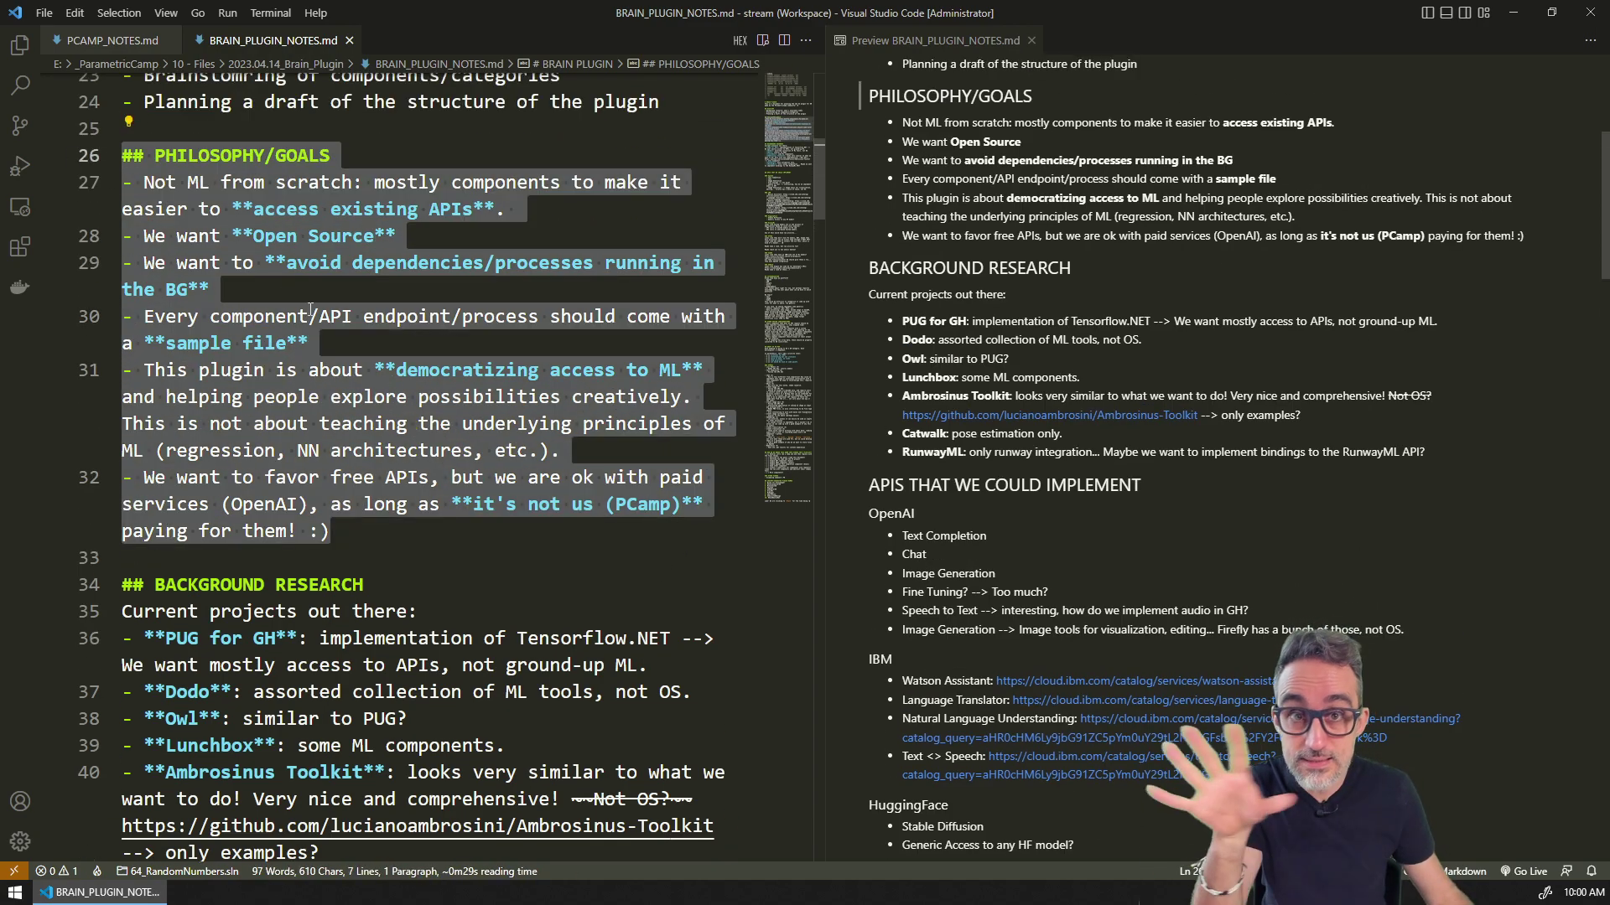
# - Highlight the BACKGROUND RESEARCH bullets, then scroll to the APIS THAT WE COULD IMPLEMENT heading
pyautogui.scroll(-3, 383, 444)
pyautogui.click(382, 460)
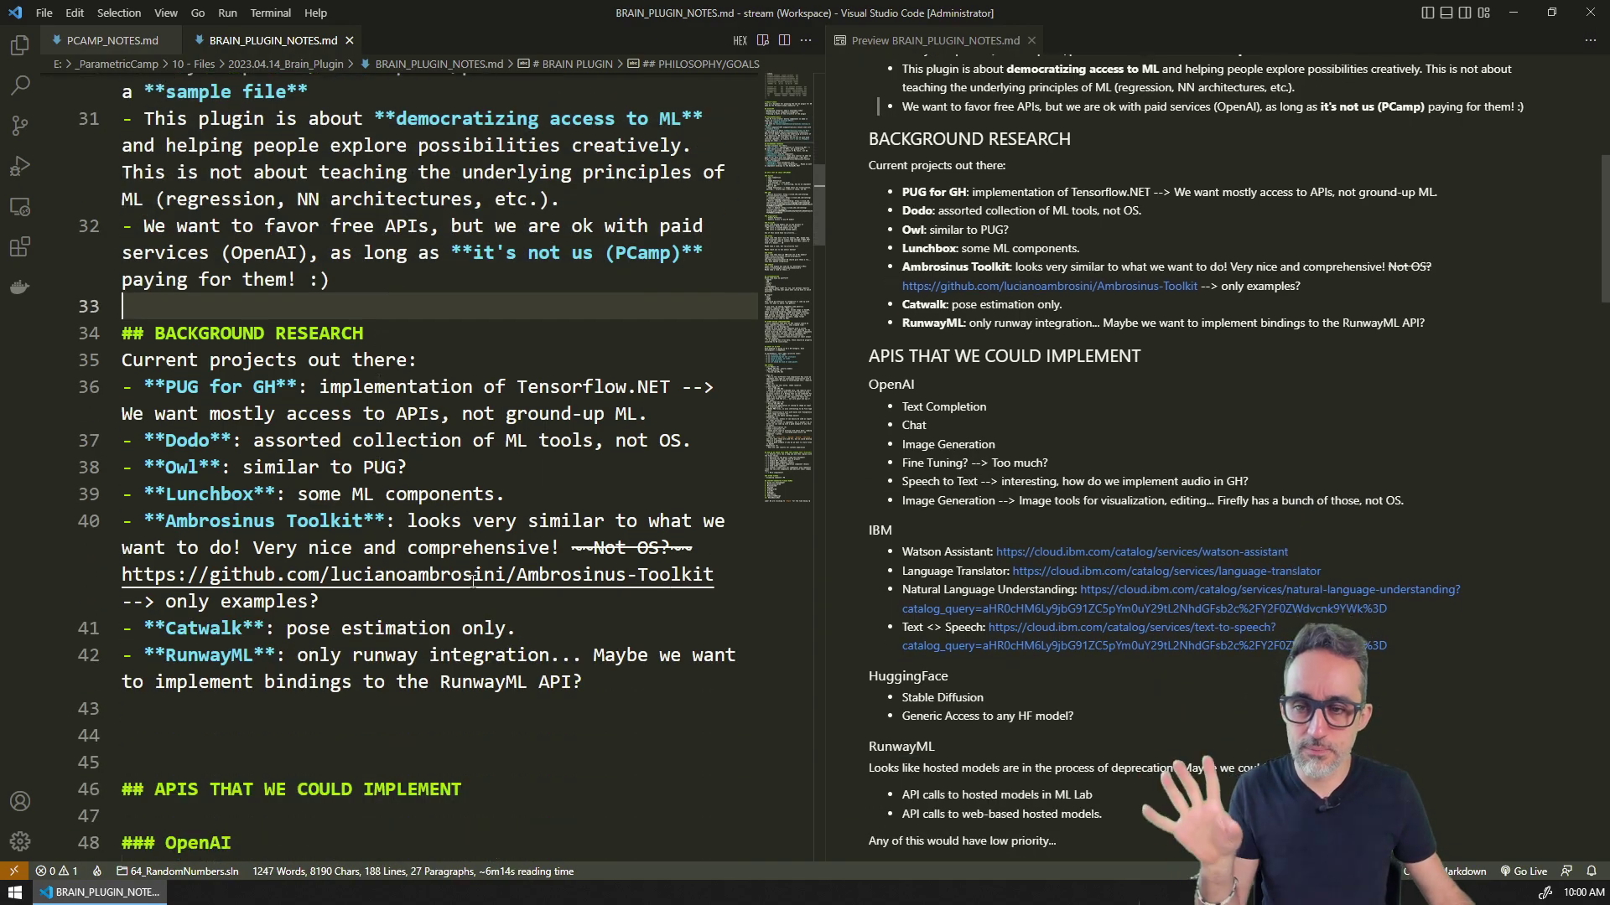
pyautogui.moveTo(585, 681); pyautogui.dragTo(107, 388)
pyautogui.scroll(-2, 484, 667)
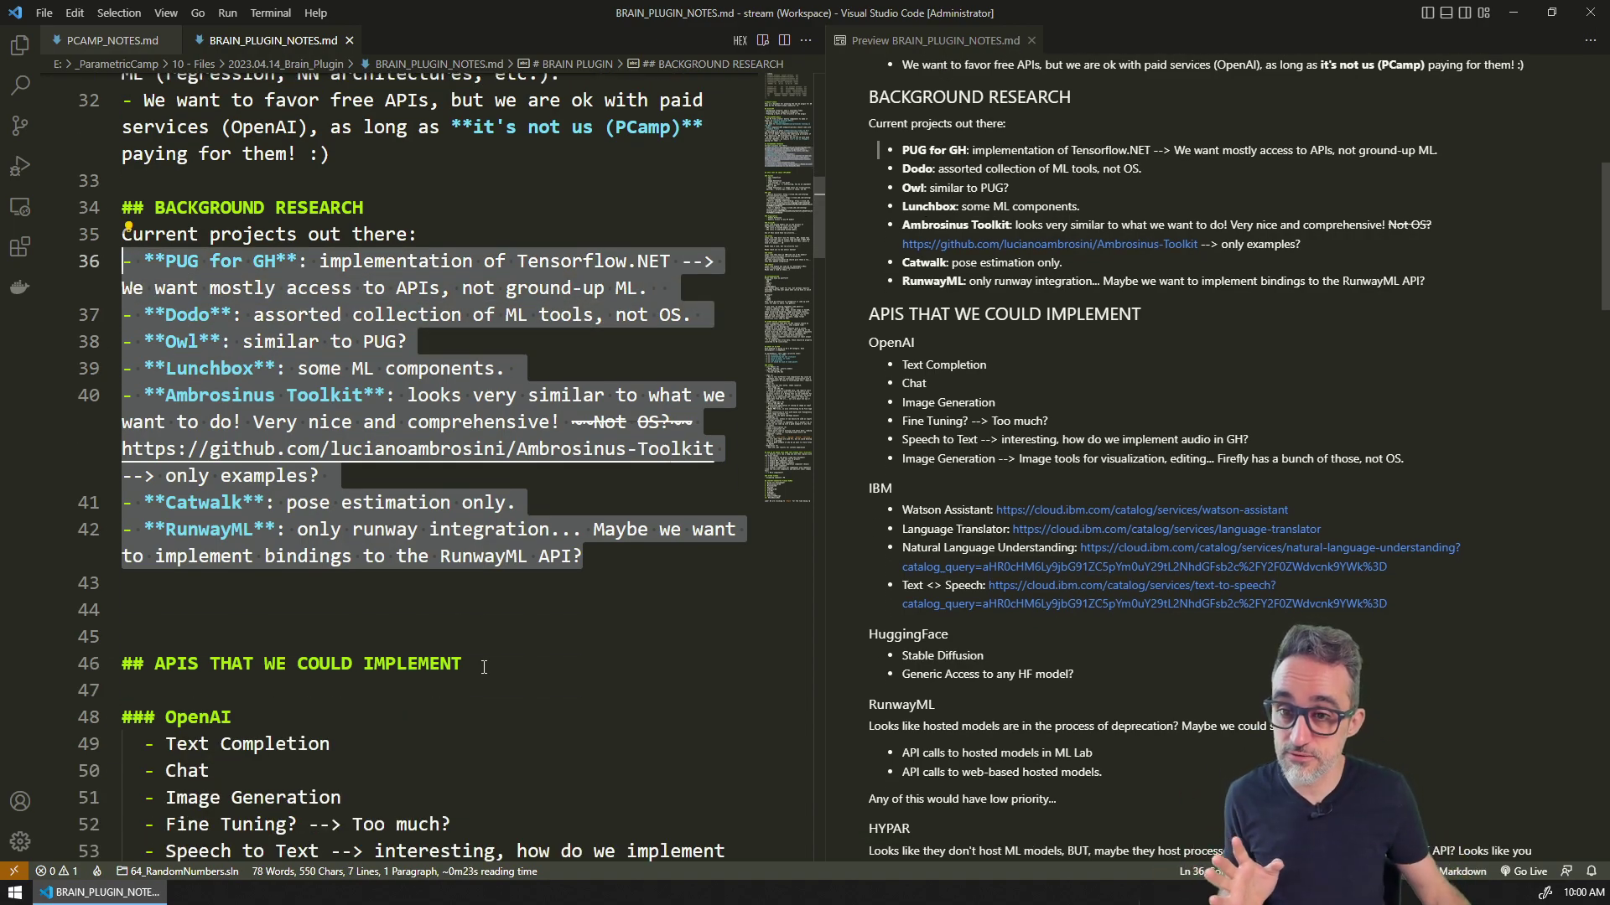
pyautogui.click(531, 609)
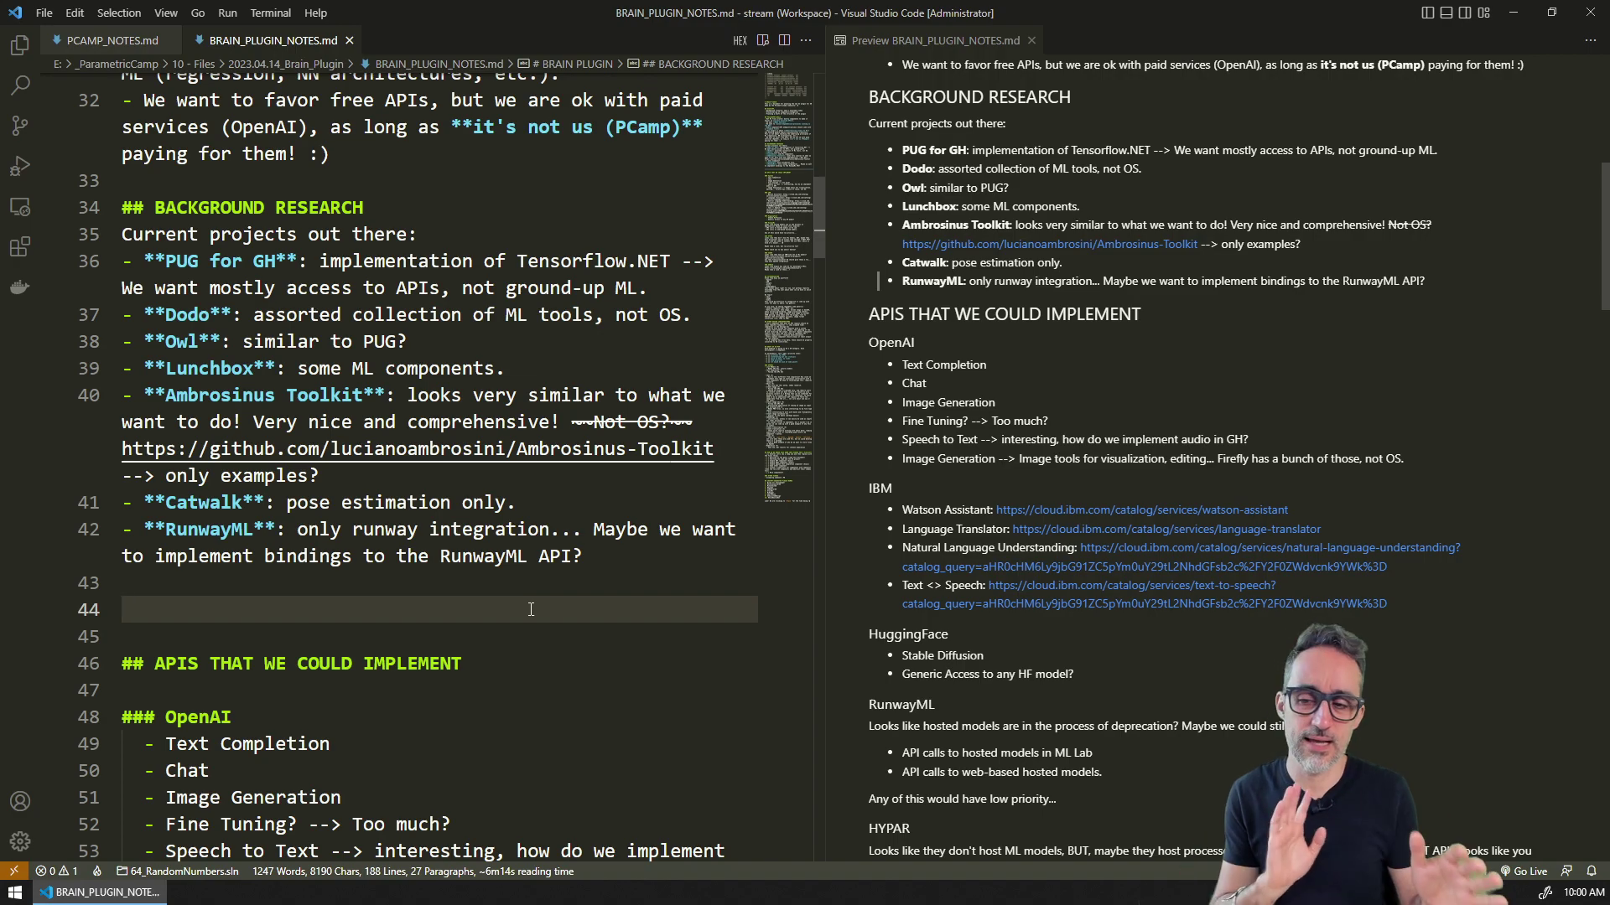
pyautogui.scroll(-5, 520, 587)
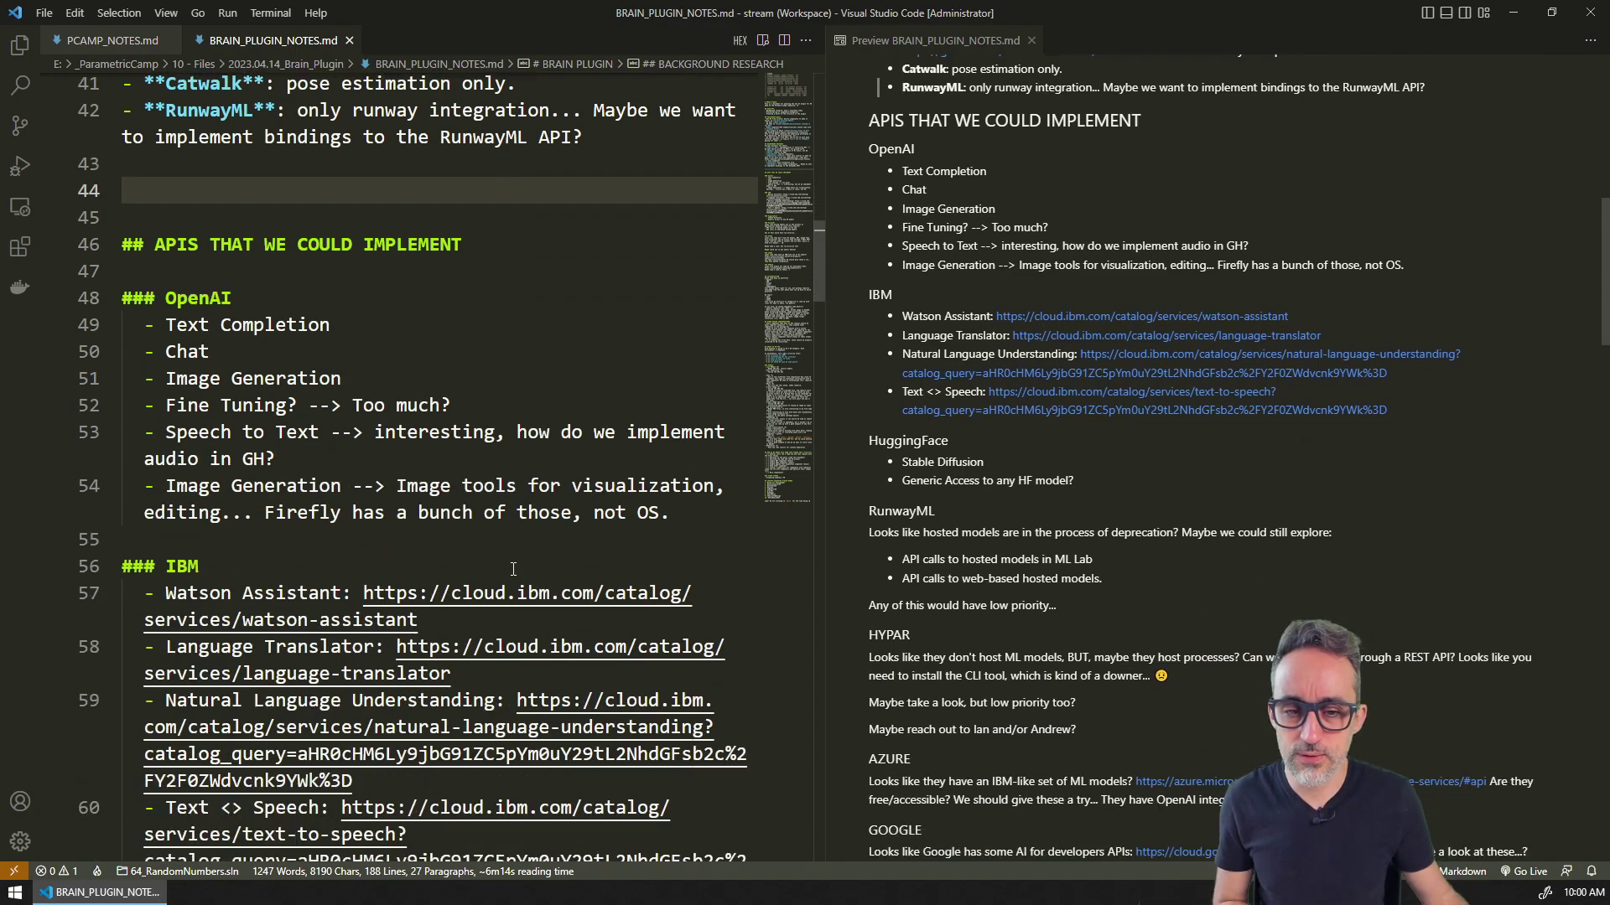
pyautogui.scroll(-2, 513, 569)
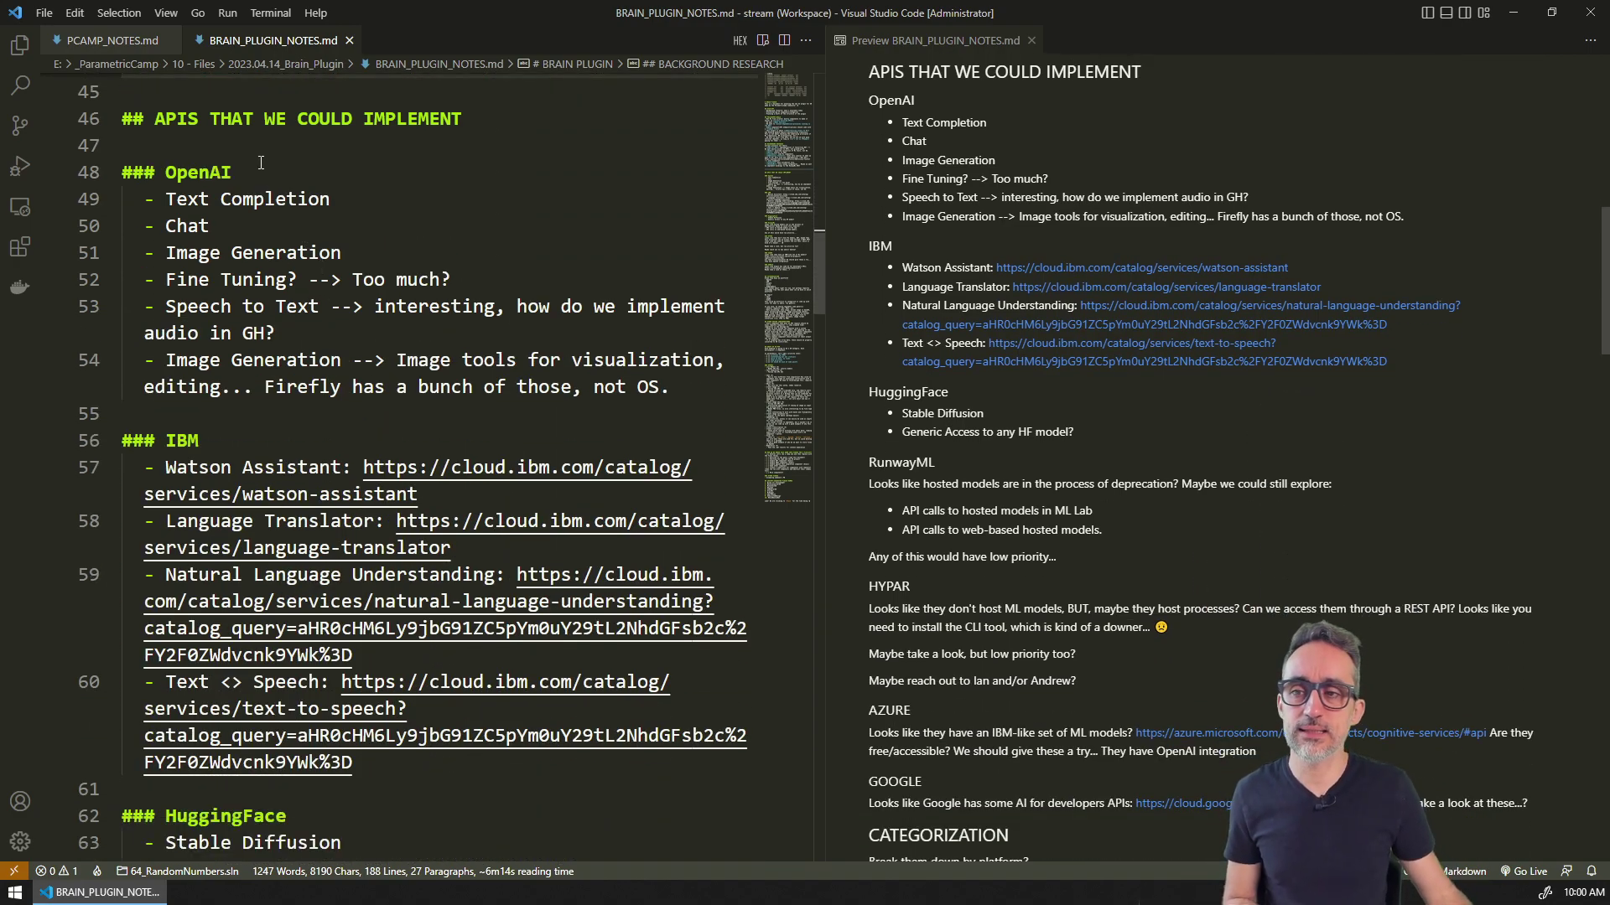
# - Highlight the OpenAI heading, its Text Completion, Chat, Image Generation and speech items, then the whole section
pyautogui.doubleClick(166, 162)
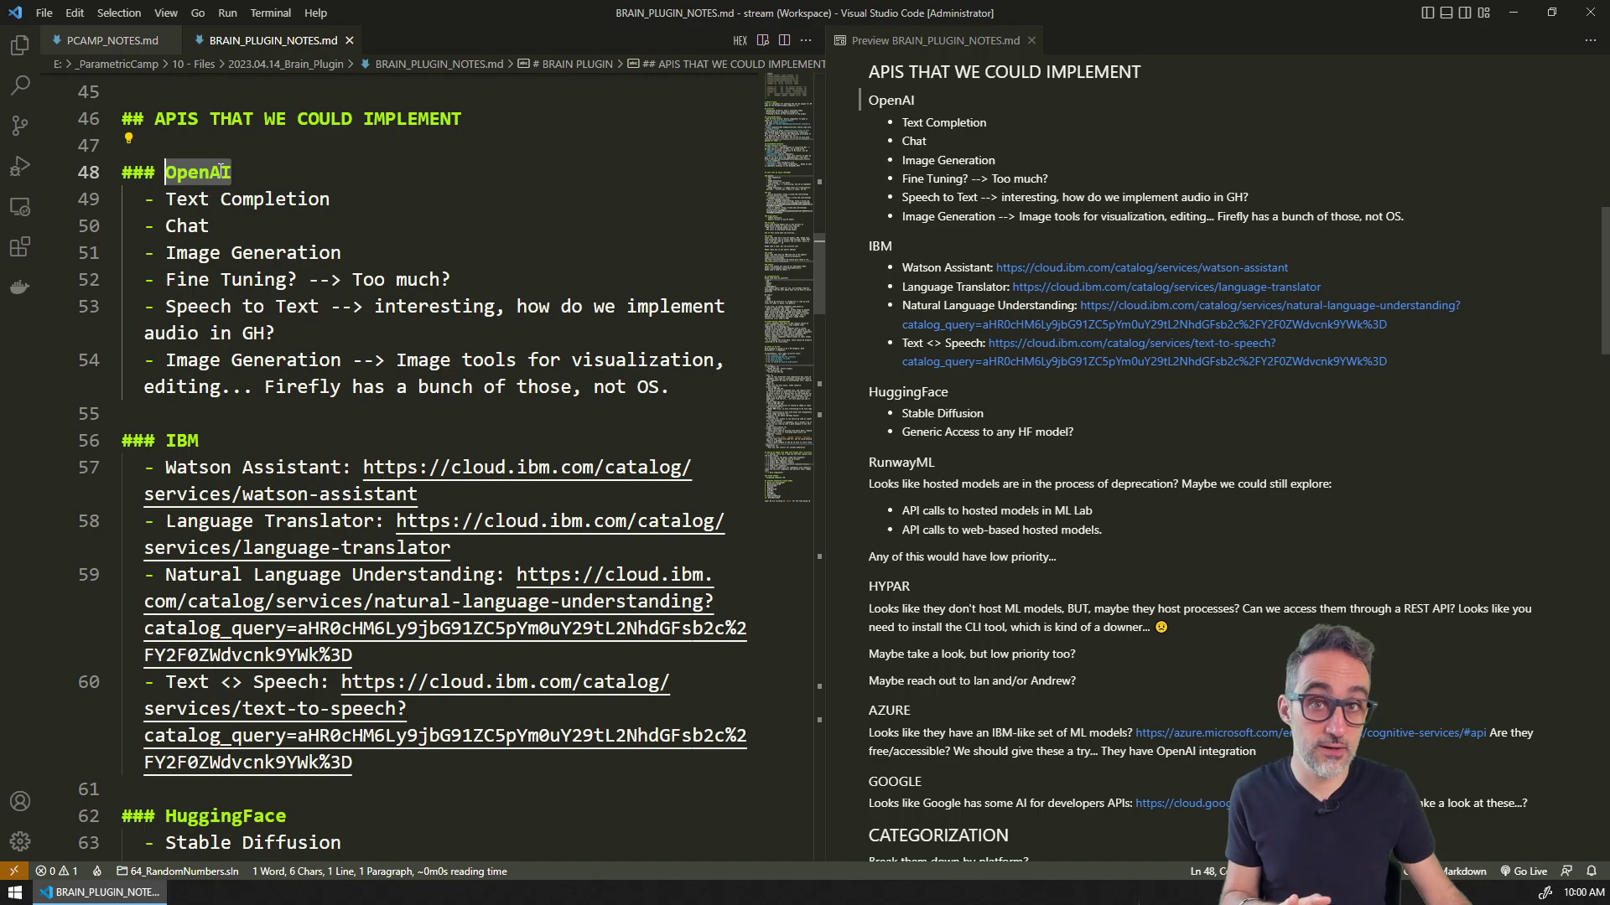
pyautogui.click(221, 172)
pyautogui.doubleClick(222, 172)
pyautogui.moveTo(329, 199); pyautogui.dragTo(168, 172)
pyautogui.doubleClick(187, 226)
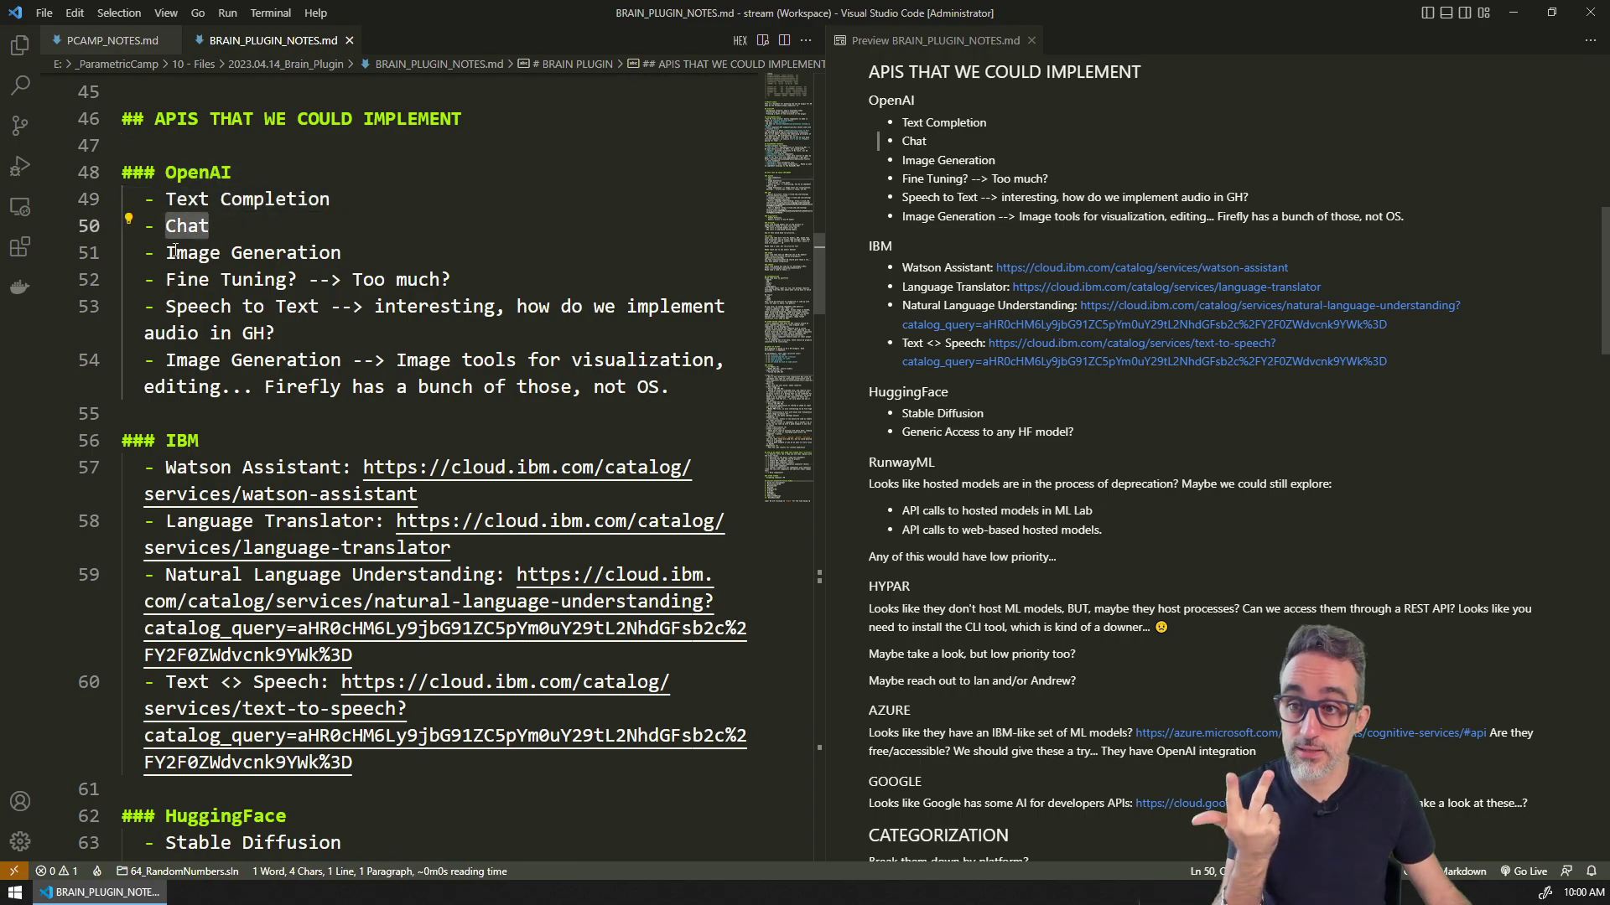
pyautogui.moveTo(176, 253); pyautogui.dragTo(321, 252)
pyautogui.doubleClick(308, 306)
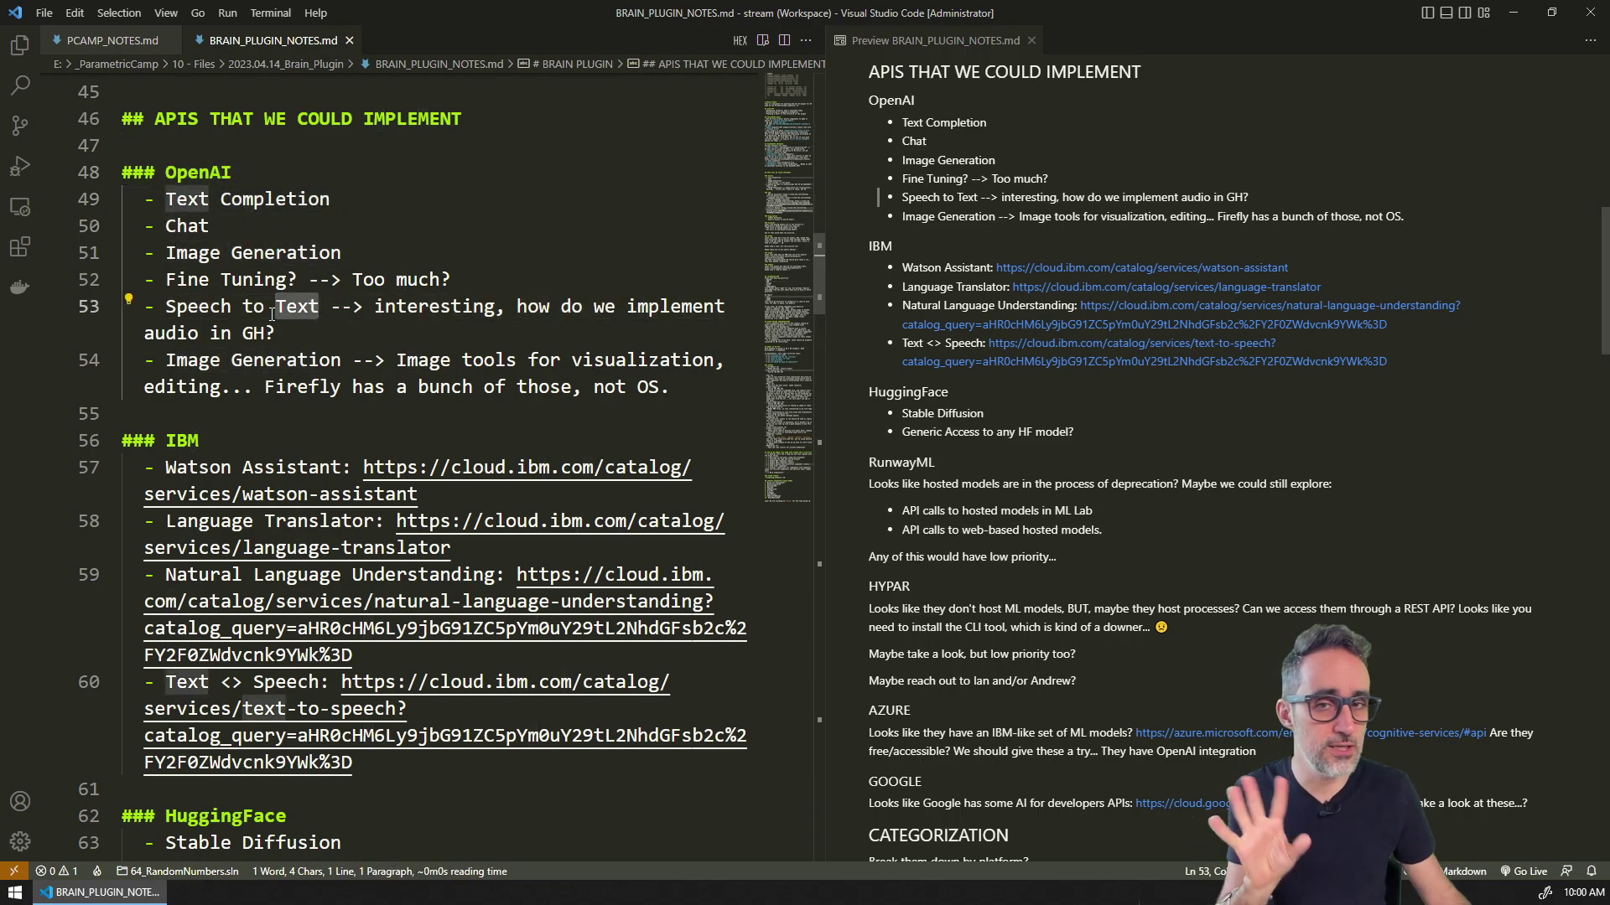
pyautogui.click(285, 336)
pyautogui.doubleClick(285, 336)
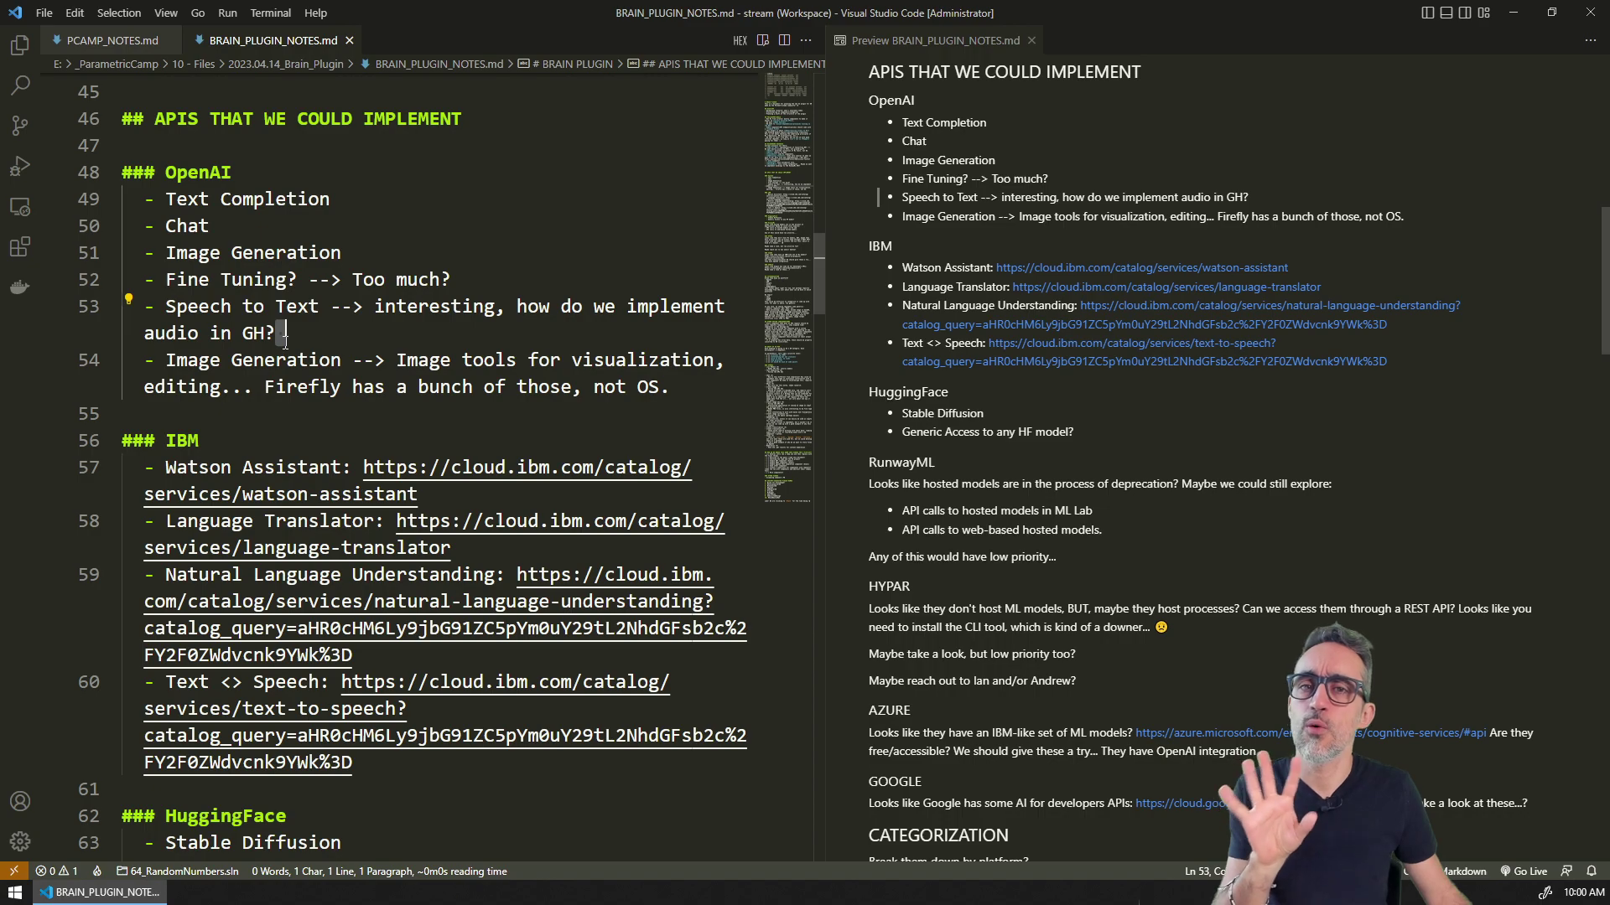
pyautogui.moveTo(686, 411); pyautogui.dragTo(124, 175)
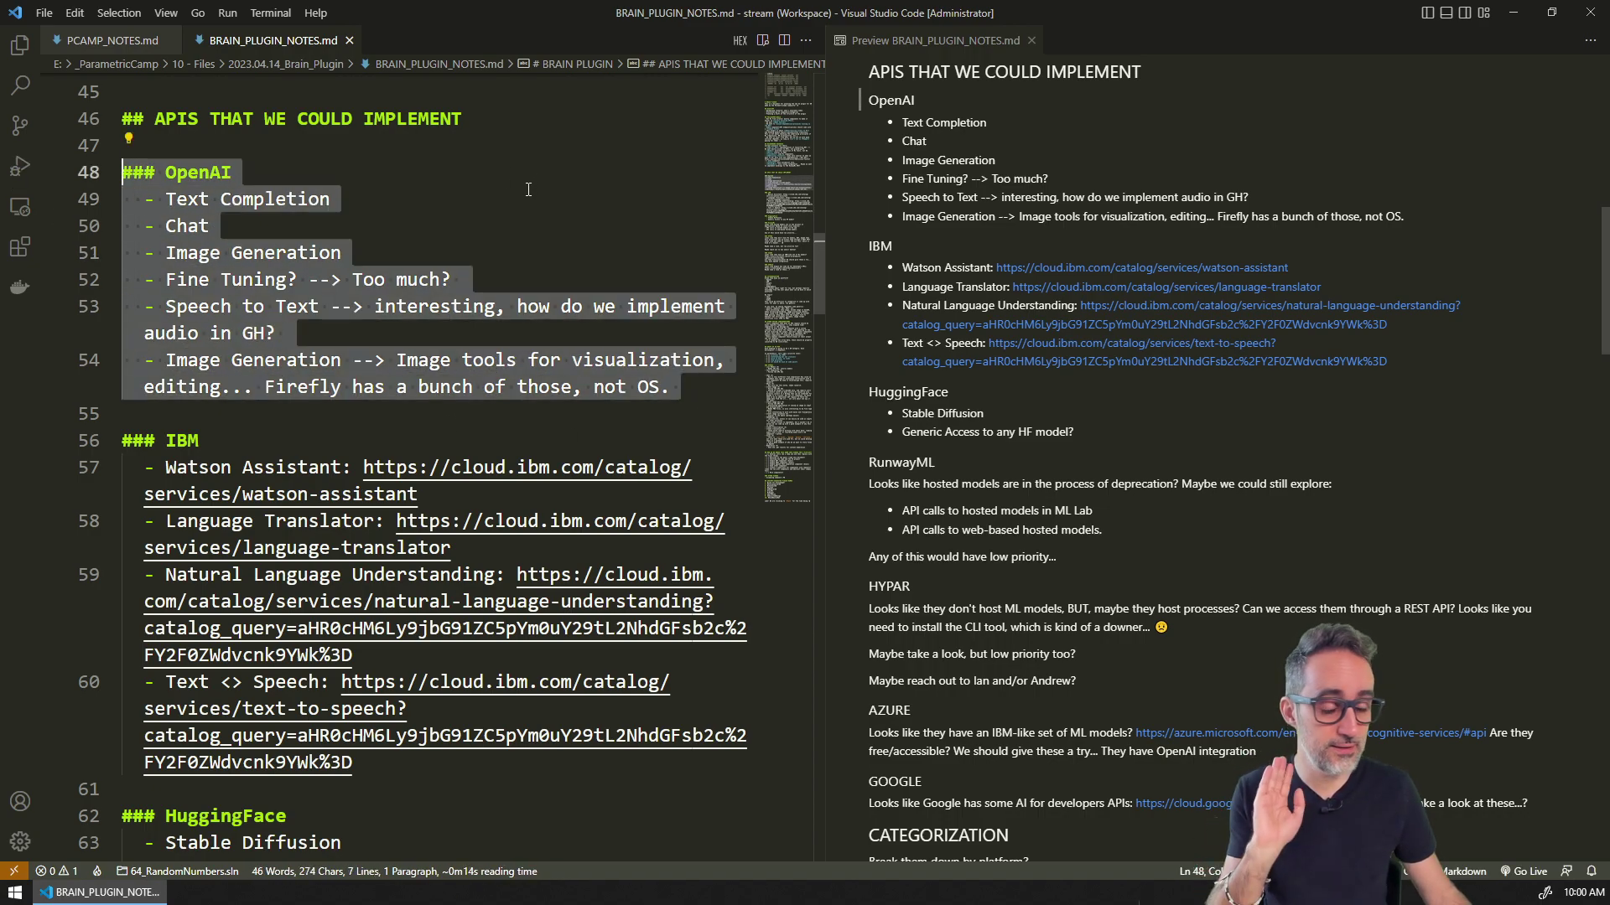
# - Highlight the IBM heading, then the HuggingFace heading, its bullets and Stable Diffusion
pyautogui.scroll(-3, 452, 244)
pyautogui.scroll(2, 388, 291)
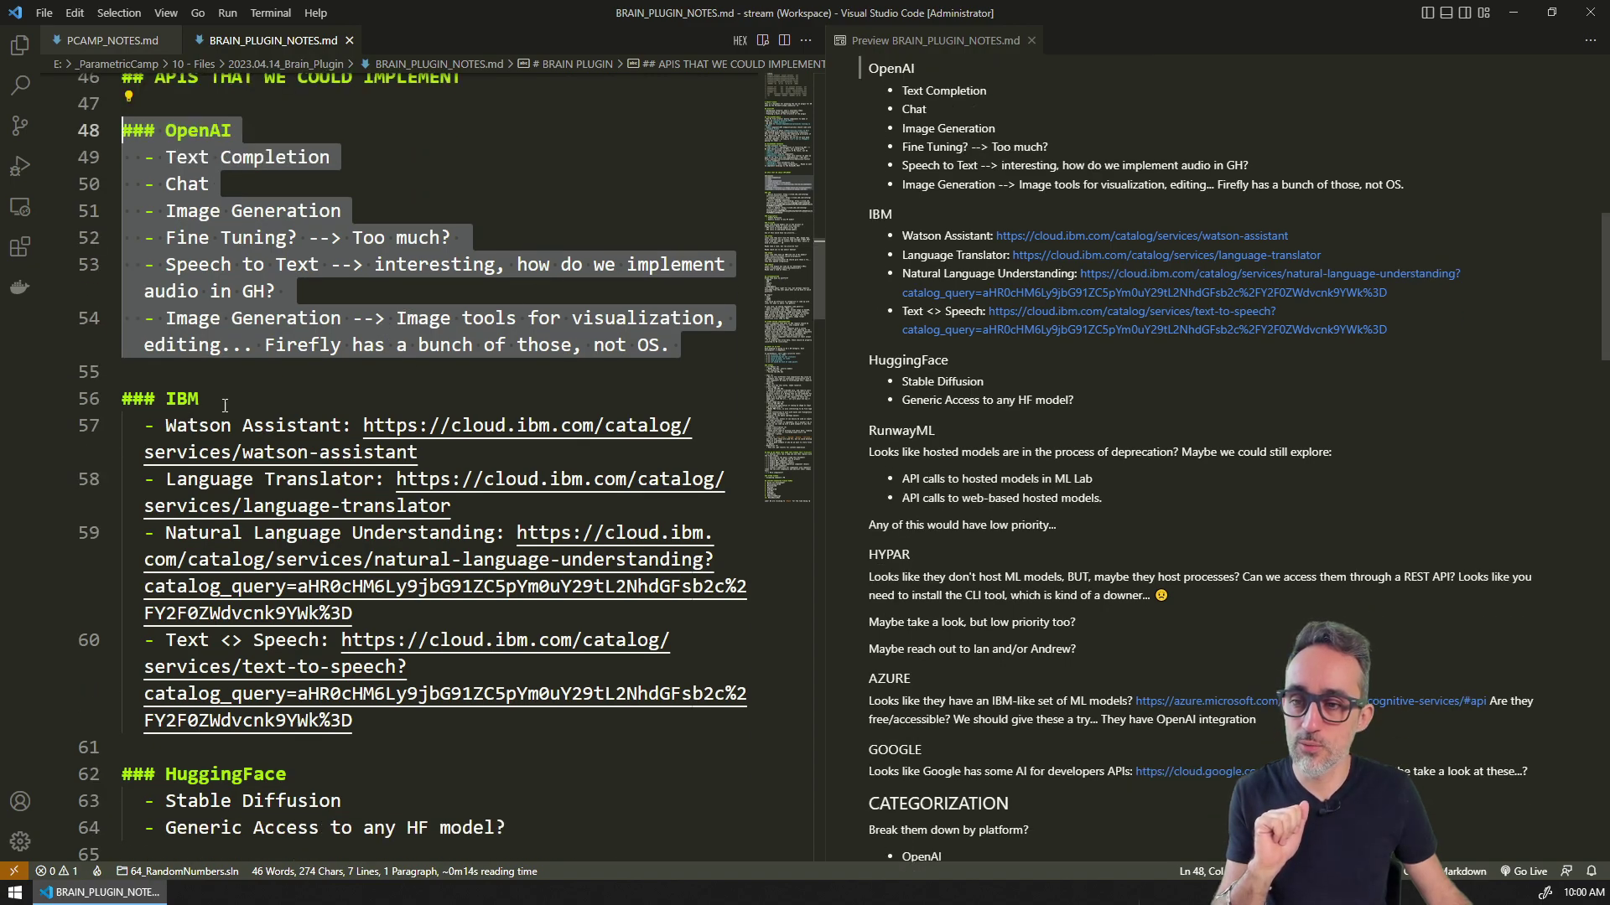
pyautogui.doubleClick(186, 399)
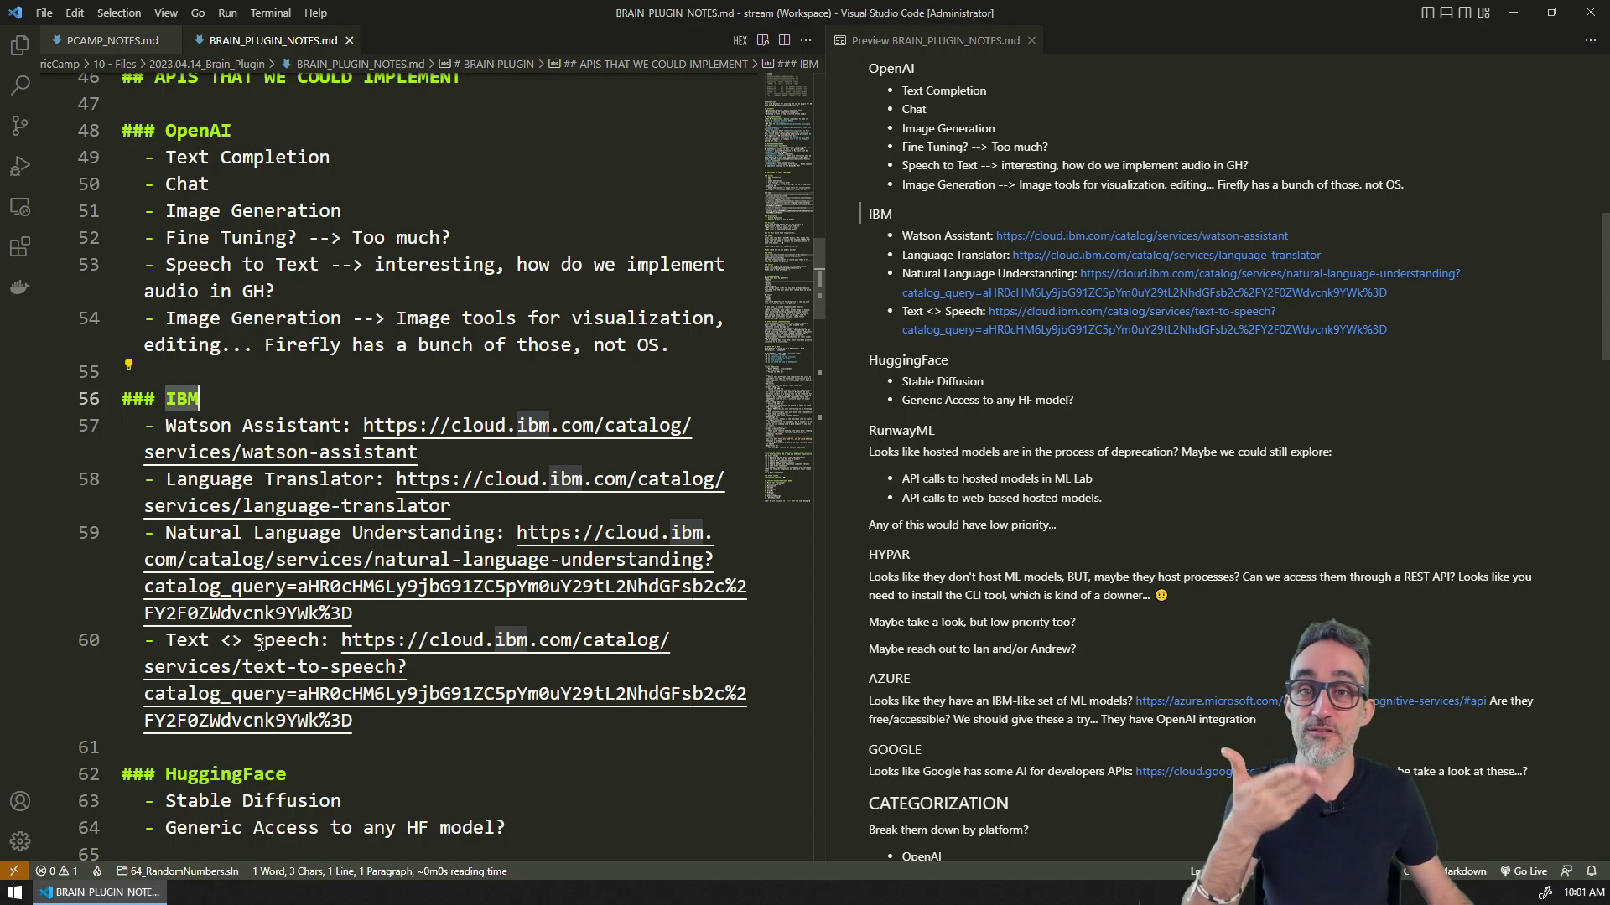
pyautogui.scroll(-4, 258, 640)
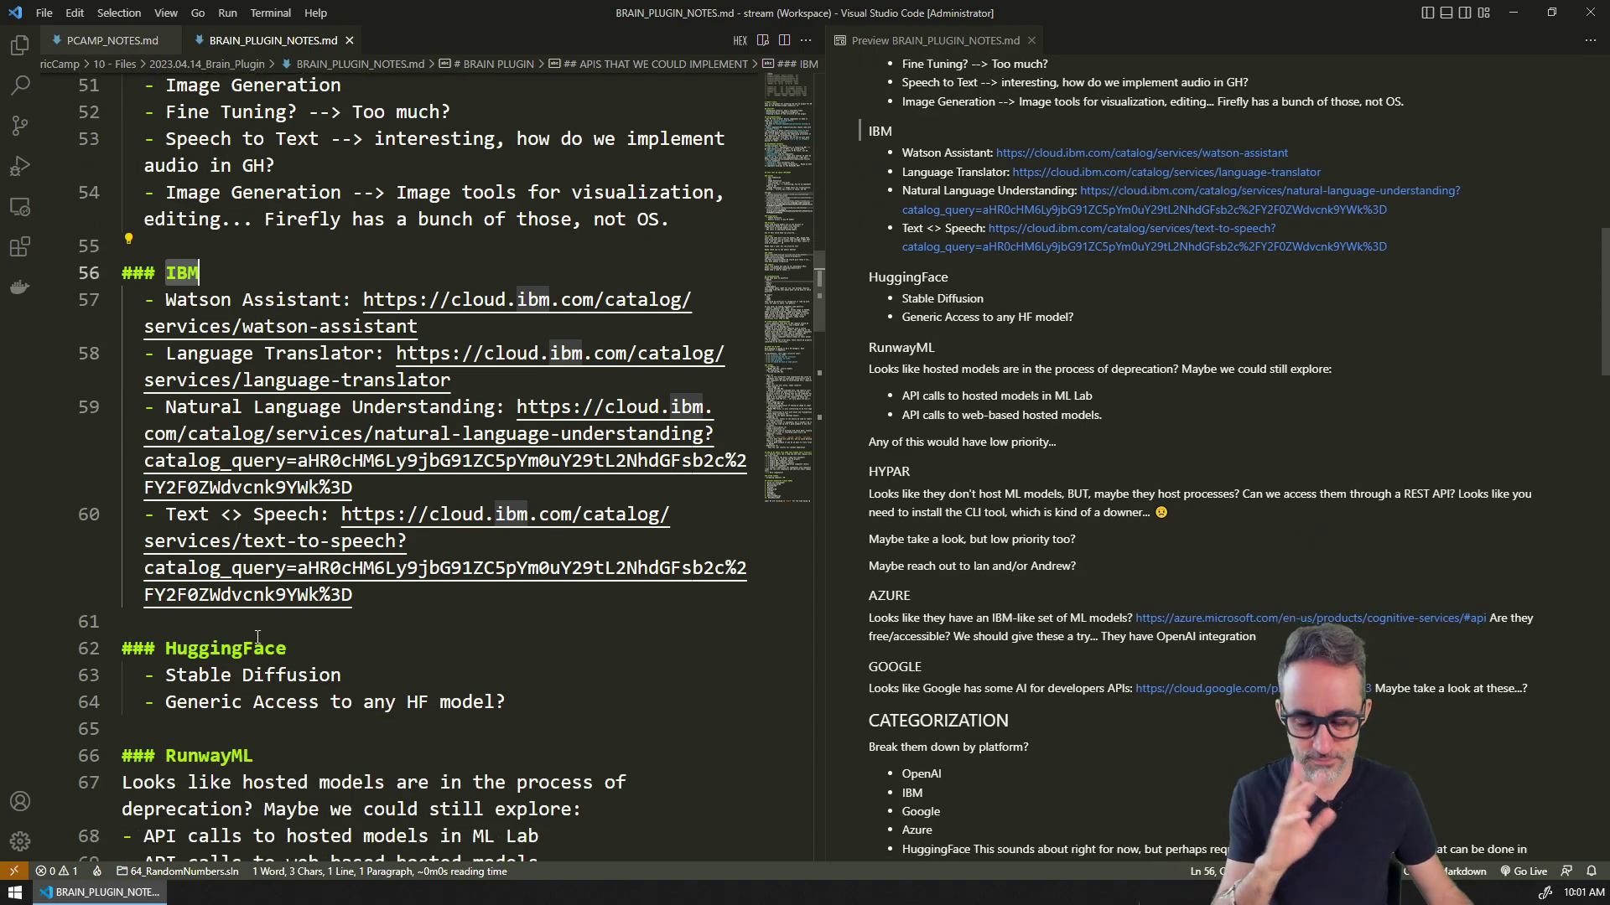
pyautogui.moveTo(516, 541); pyautogui.dragTo(87, 485)
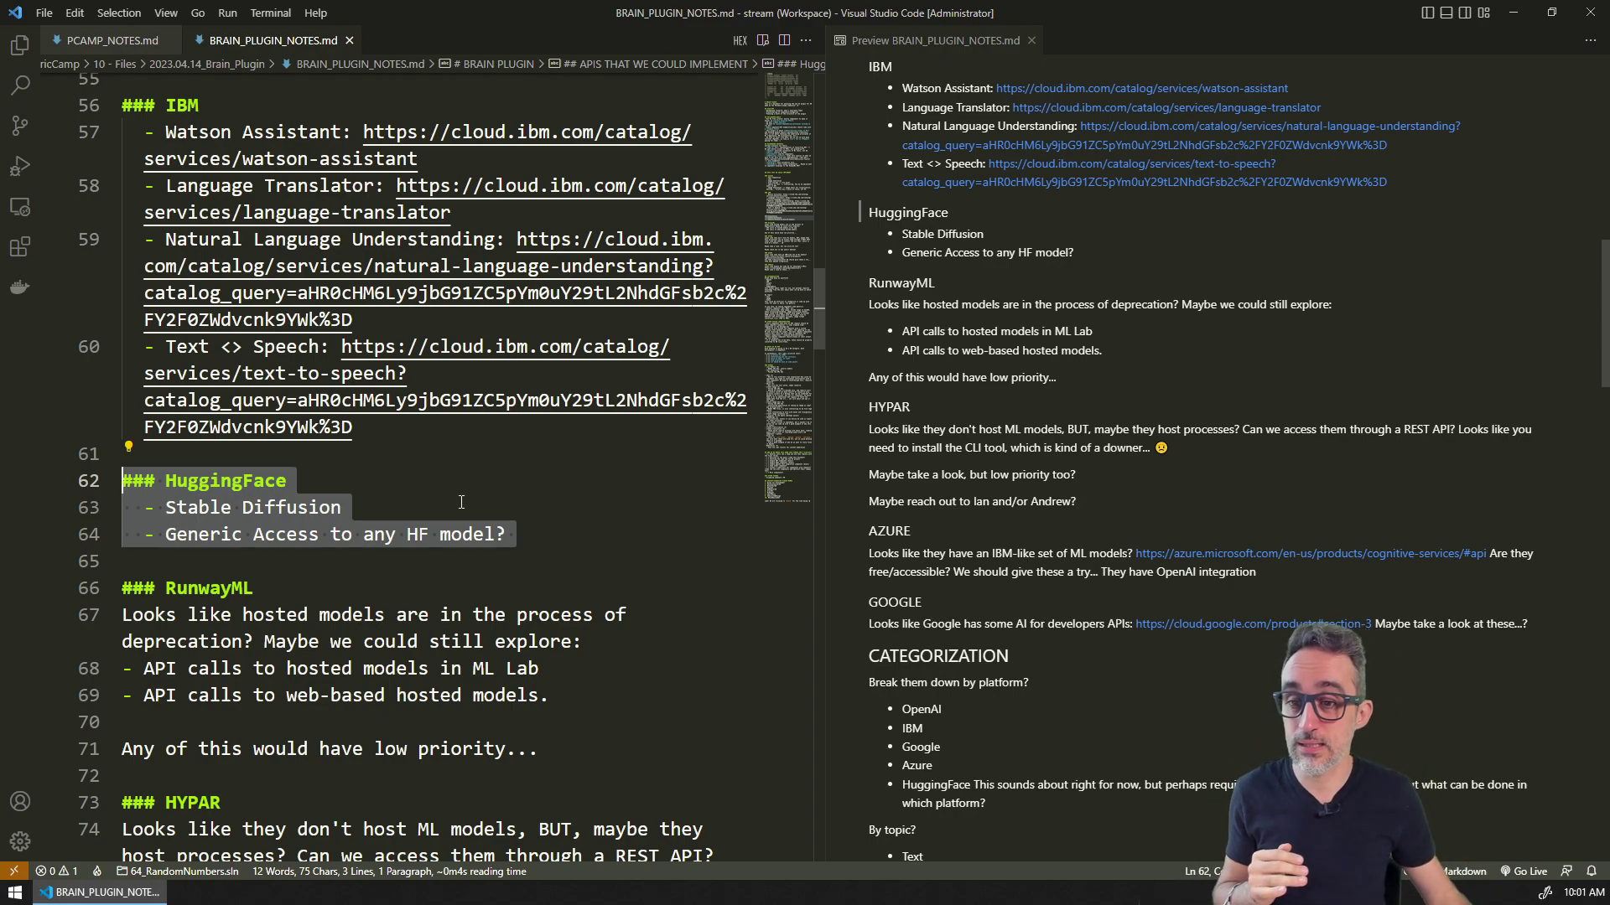
pyautogui.doubleClick(294, 507)
pyautogui.moveTo(341, 507); pyautogui.dragTo(166, 508)
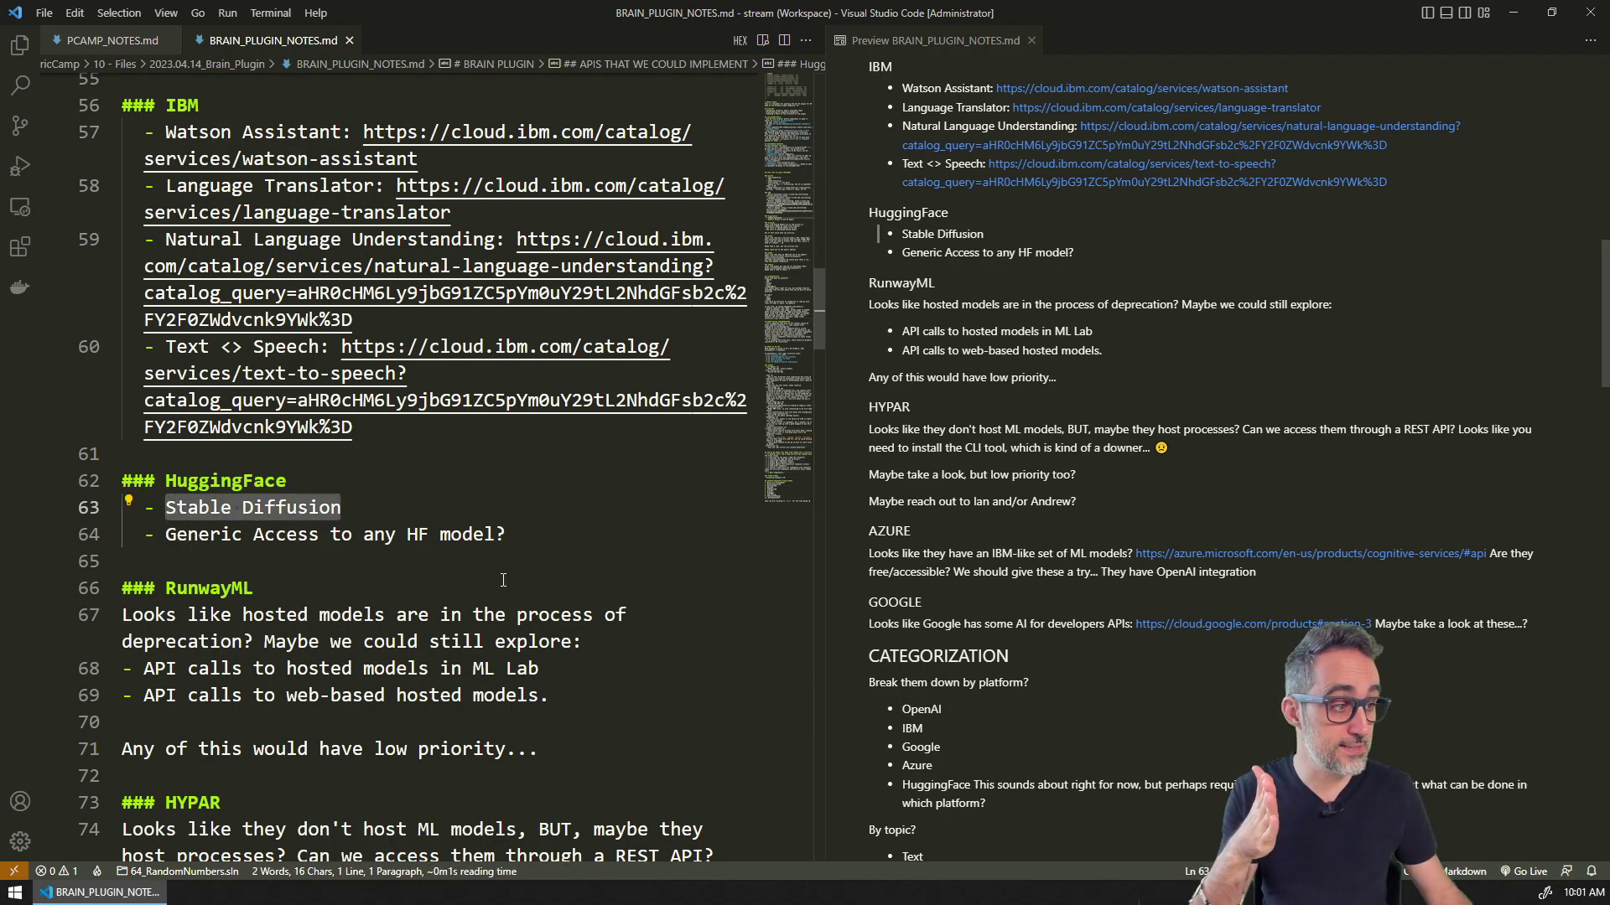
# - Highlight the RunwayML, HYPAR, AZURE and GOOGLE headings, then the CATEGORIZATION heading
pyautogui.scroll(-2, 507, 570)
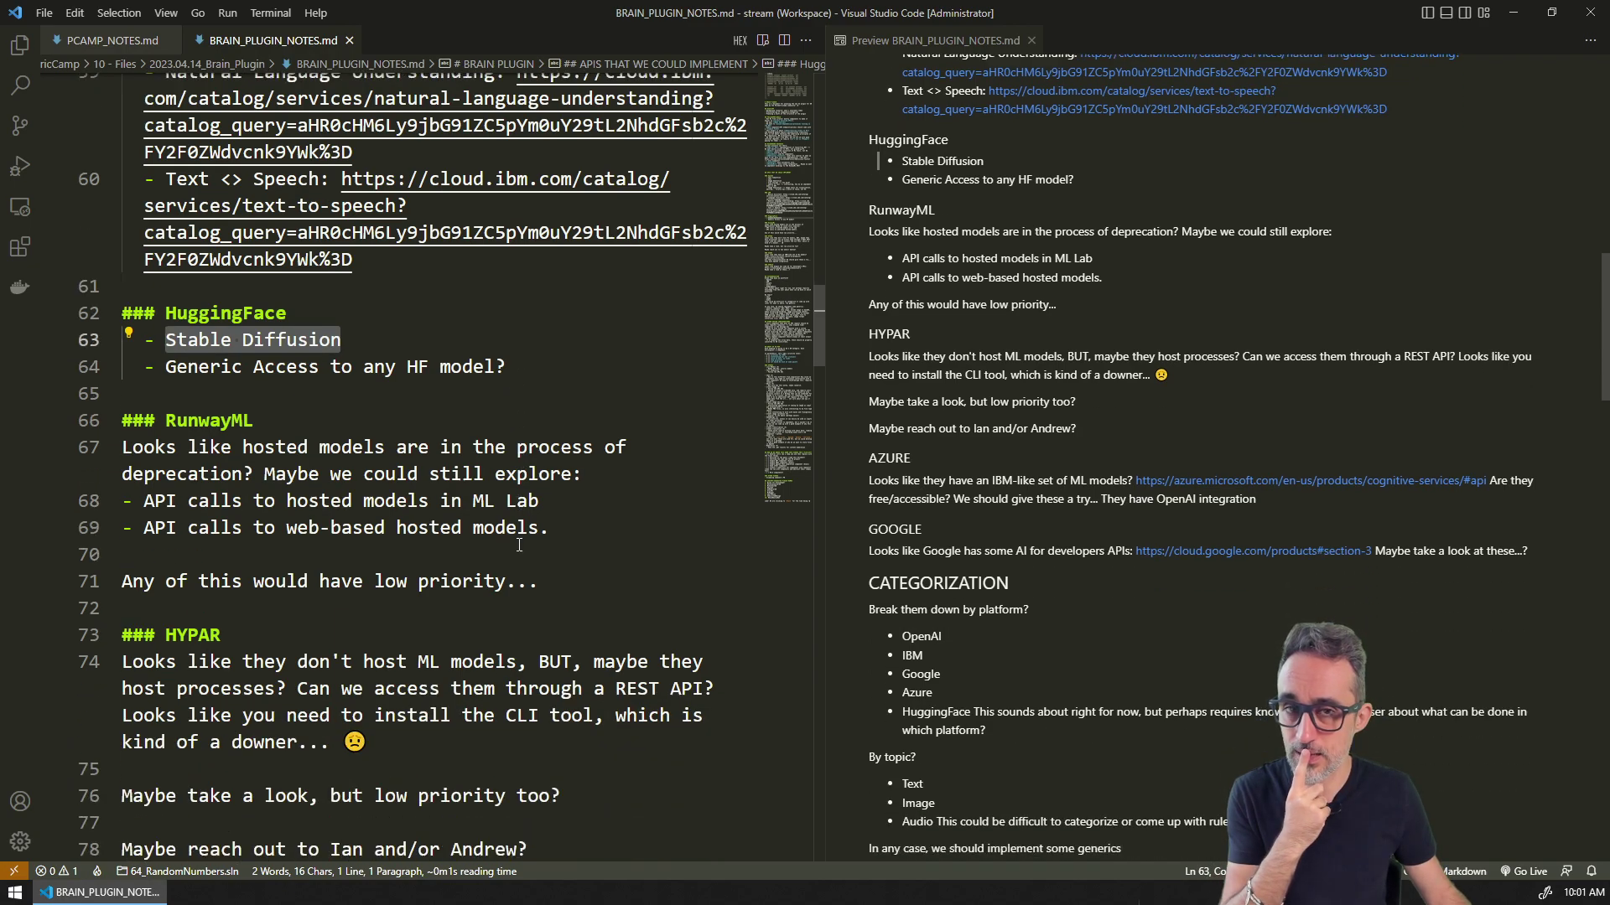
pyautogui.doubleClick(239, 417)
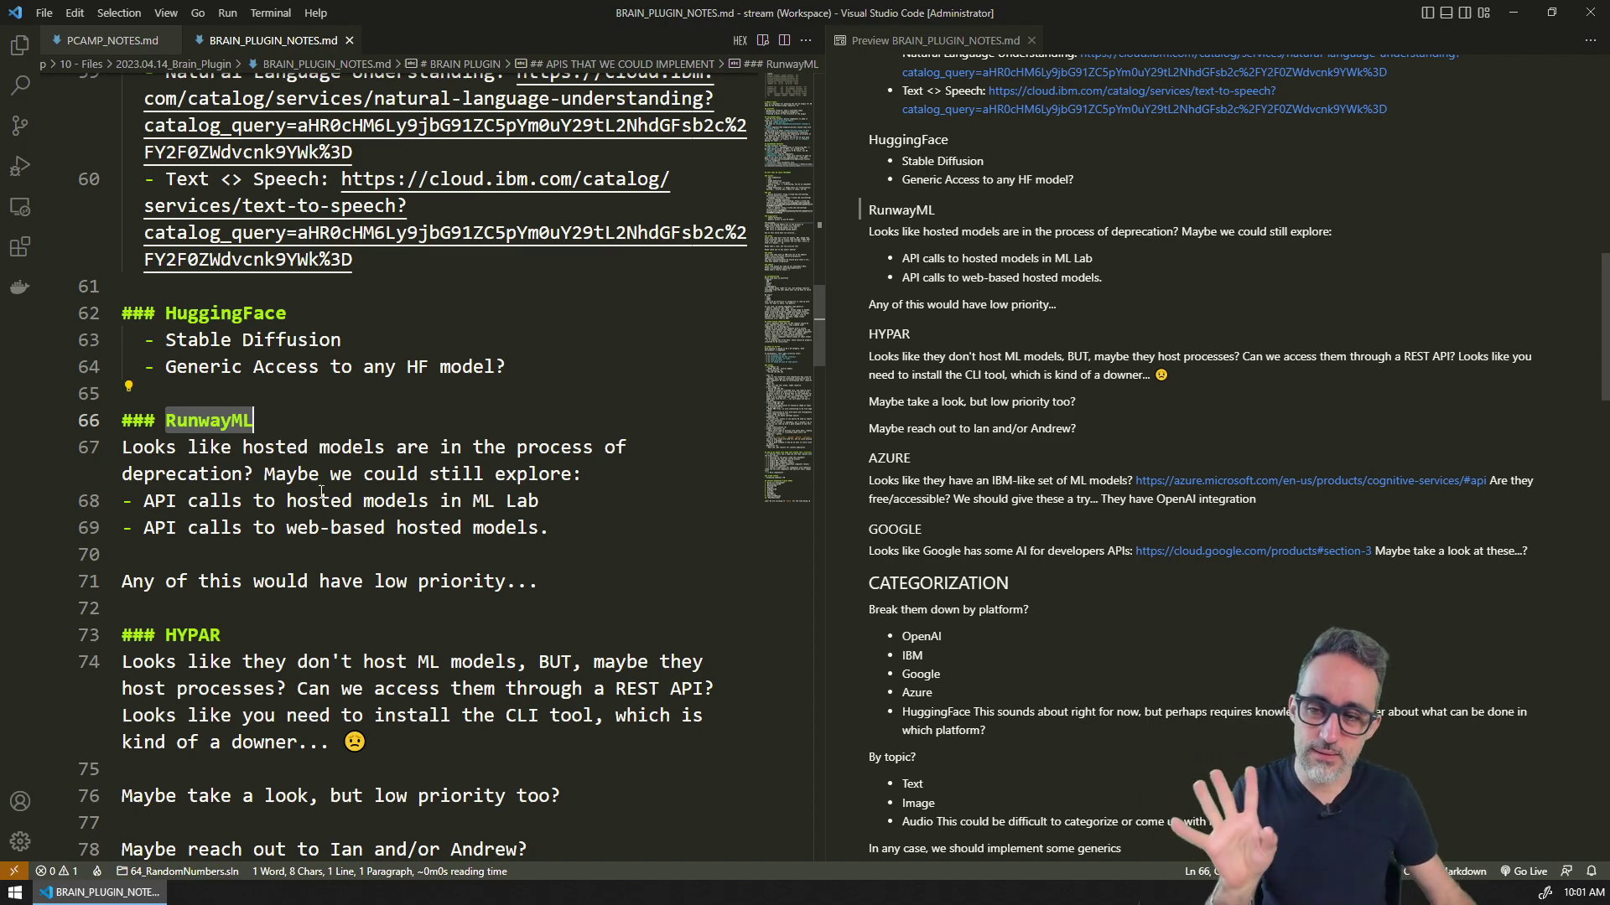
pyautogui.doubleClick(223, 424)
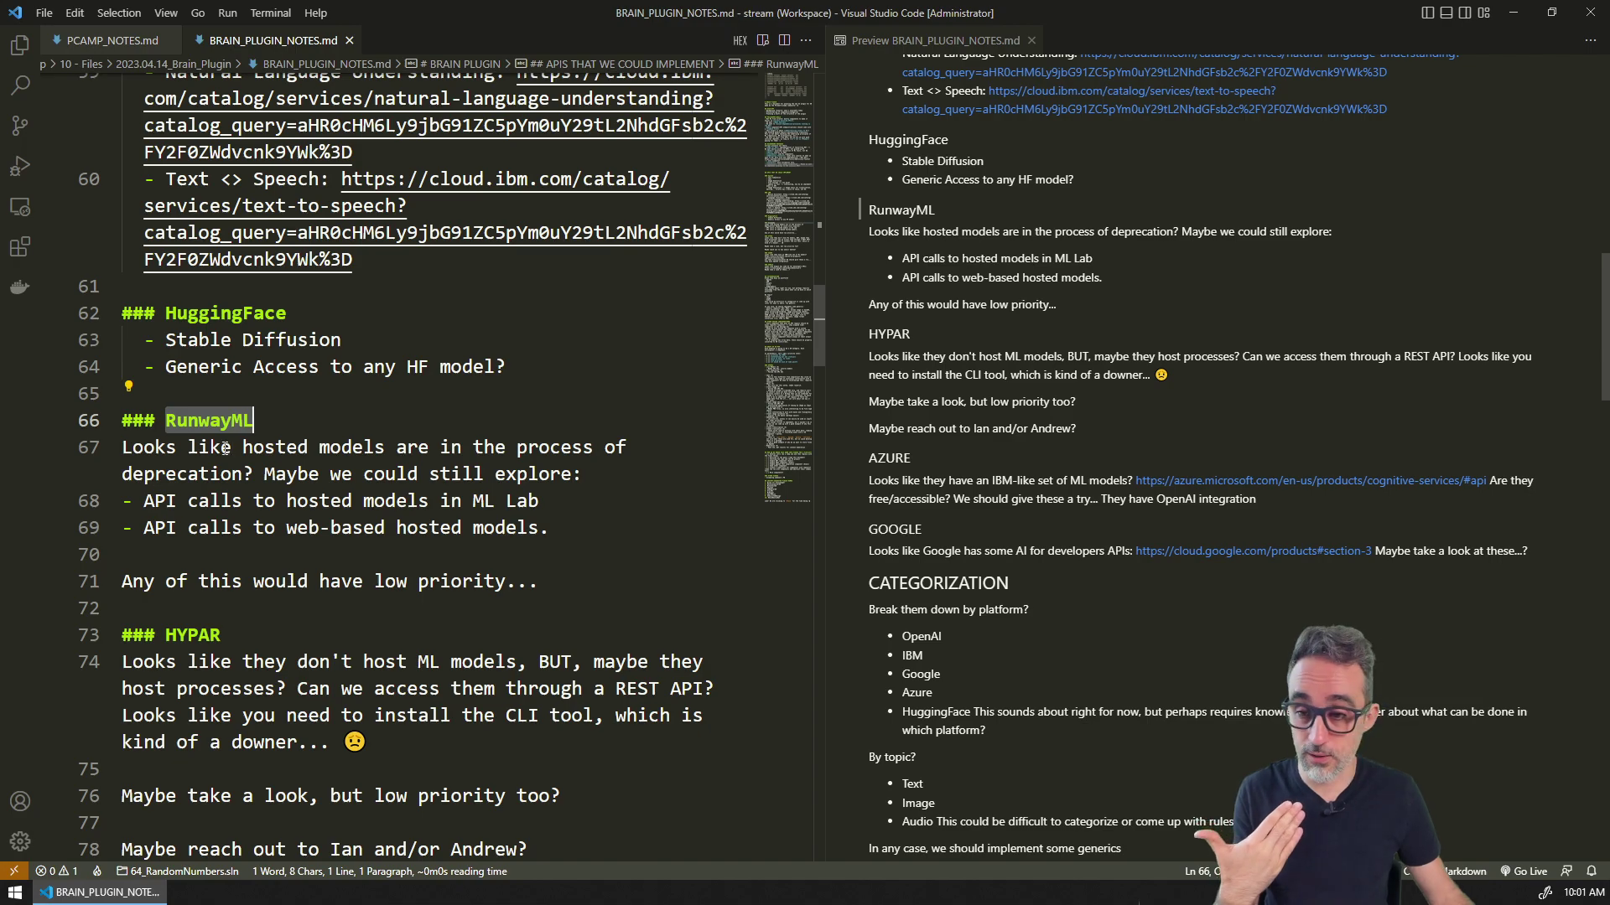
pyautogui.scroll(-6, 511, 590)
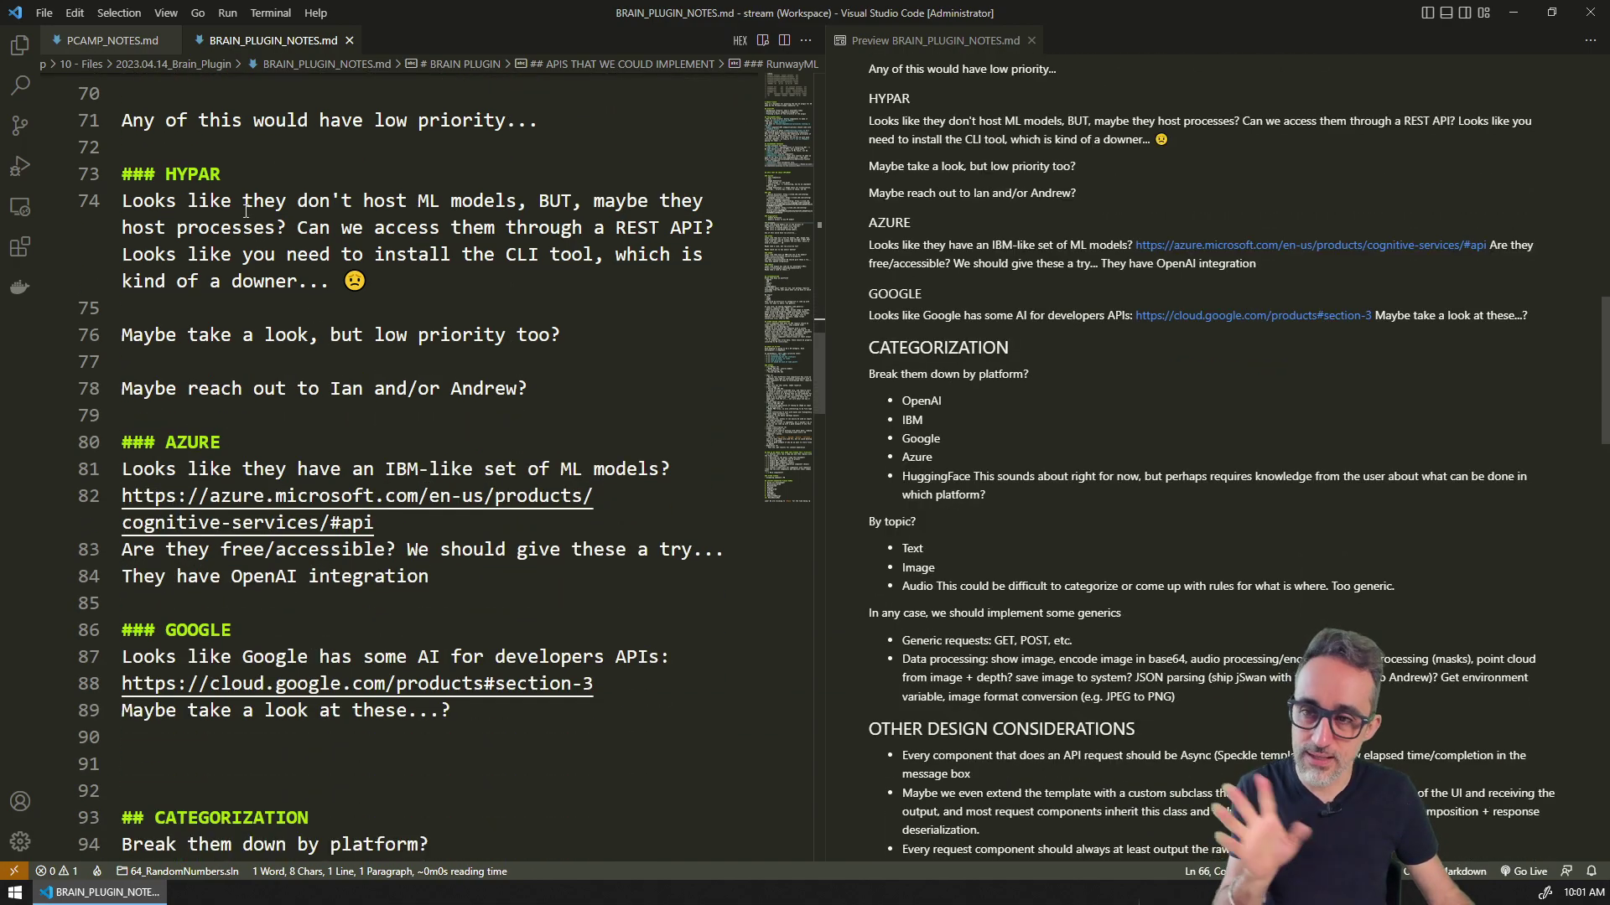
pyautogui.doubleClick(193, 174)
pyautogui.doubleClick(193, 441)
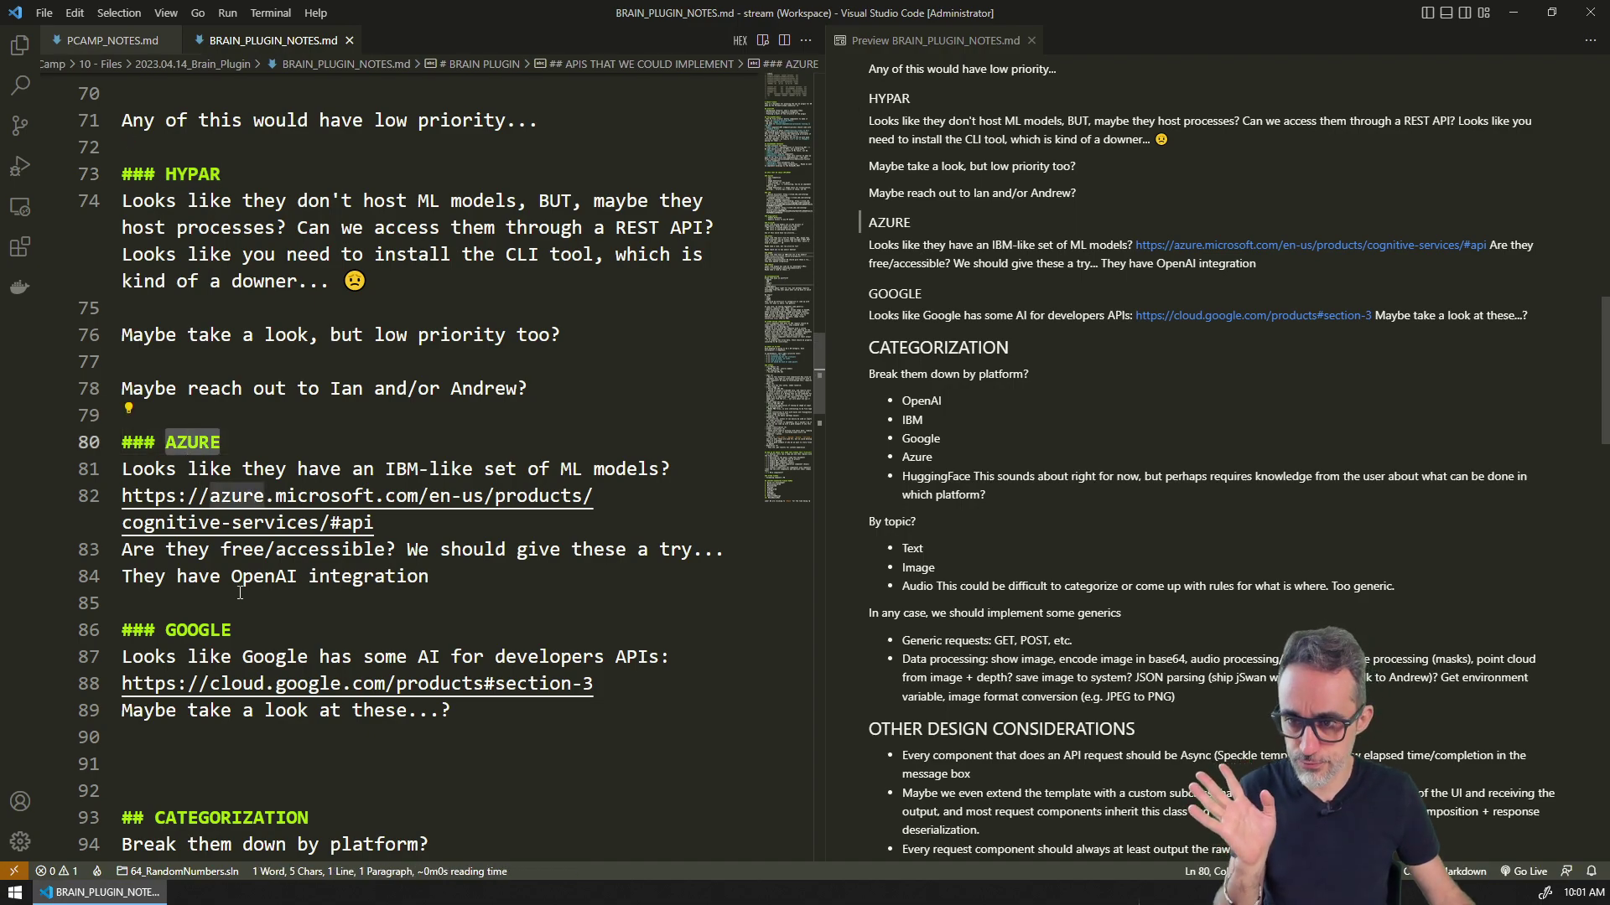
pyautogui.doubleClick(198, 629)
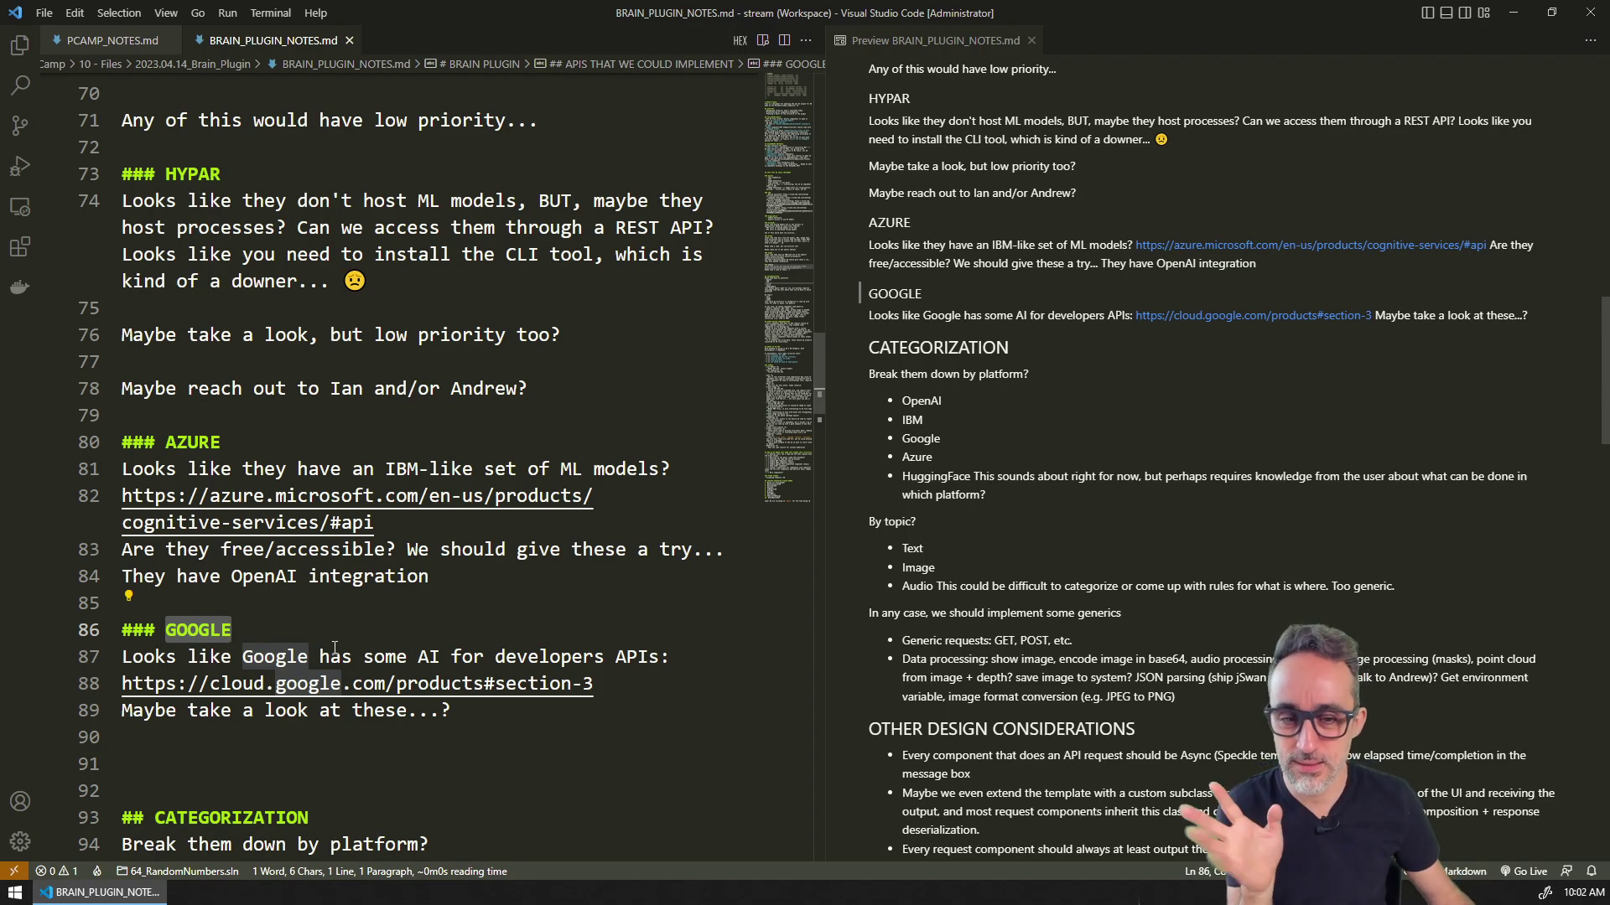
pyautogui.scroll(-6, 338, 654)
pyautogui.scroll(-2, 355, 650)
pyautogui.doubleClick(231, 231)
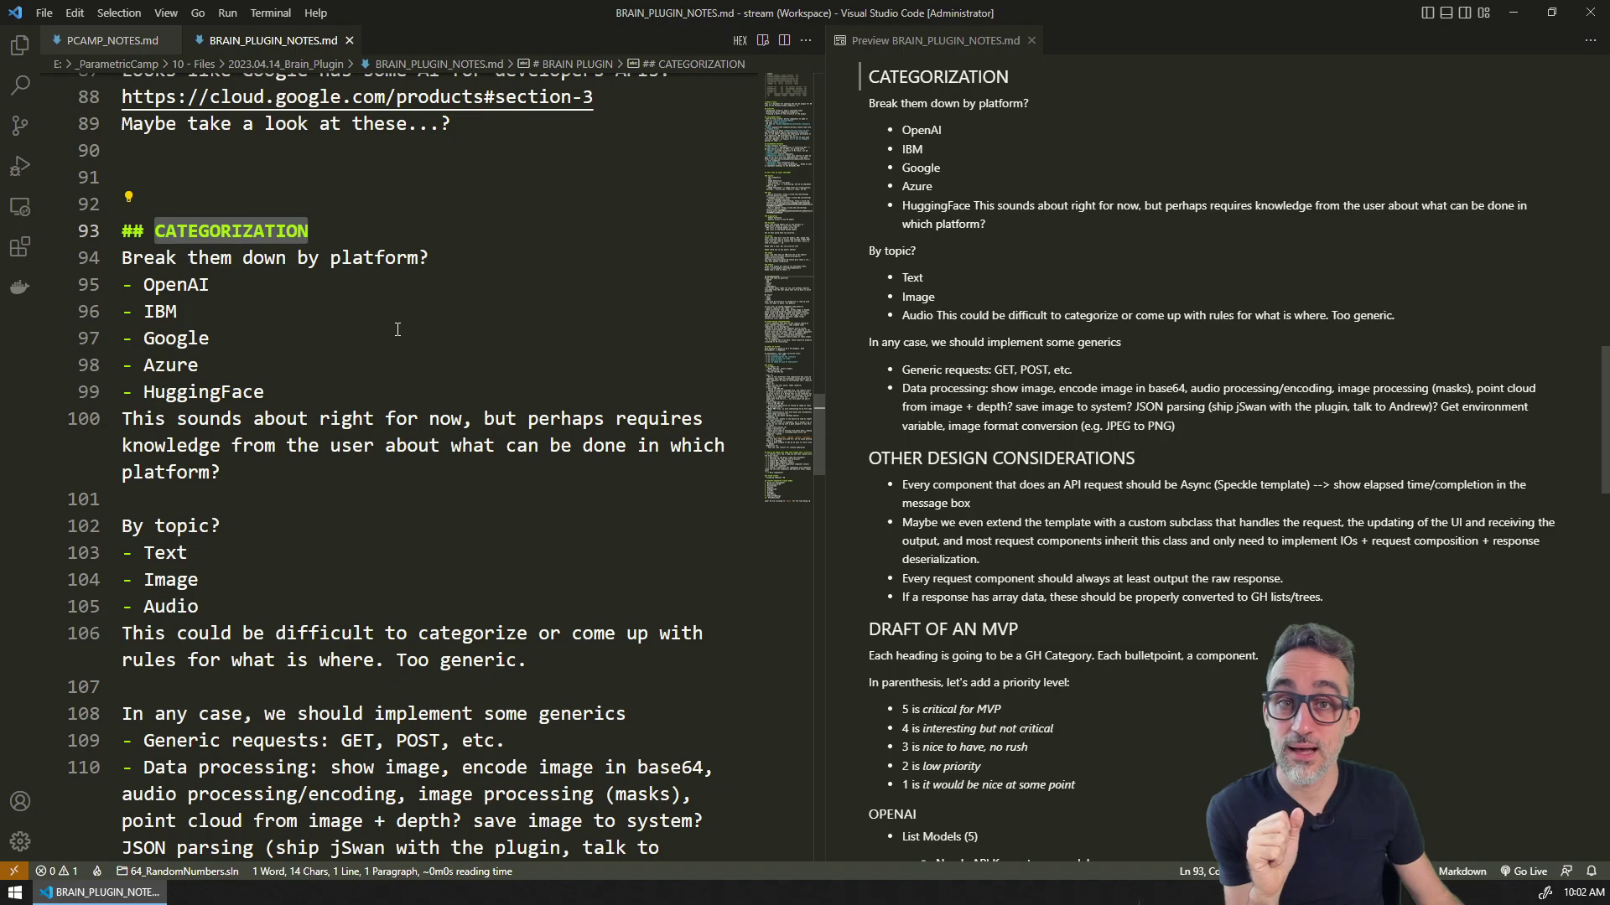
# - Highlight OpenAI and IBM in the platform list, then wrap 'generics' on line 108 in **
pyautogui.doubleClick(178, 284)
pyautogui.doubleClick(169, 311)
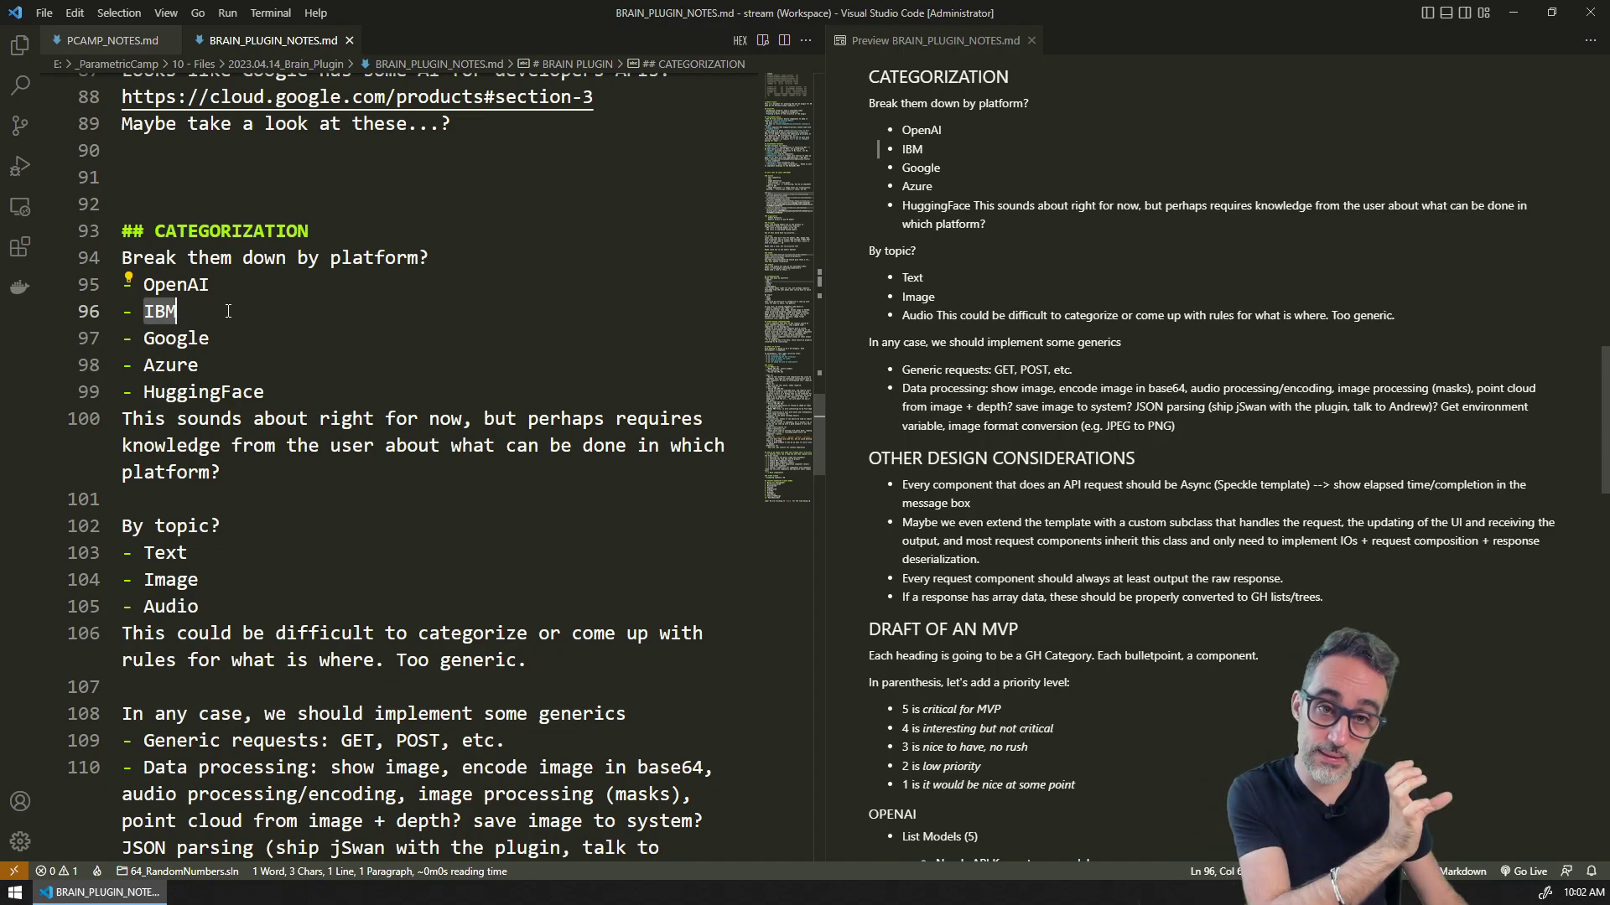
pyautogui.scroll(-5, 228, 311)
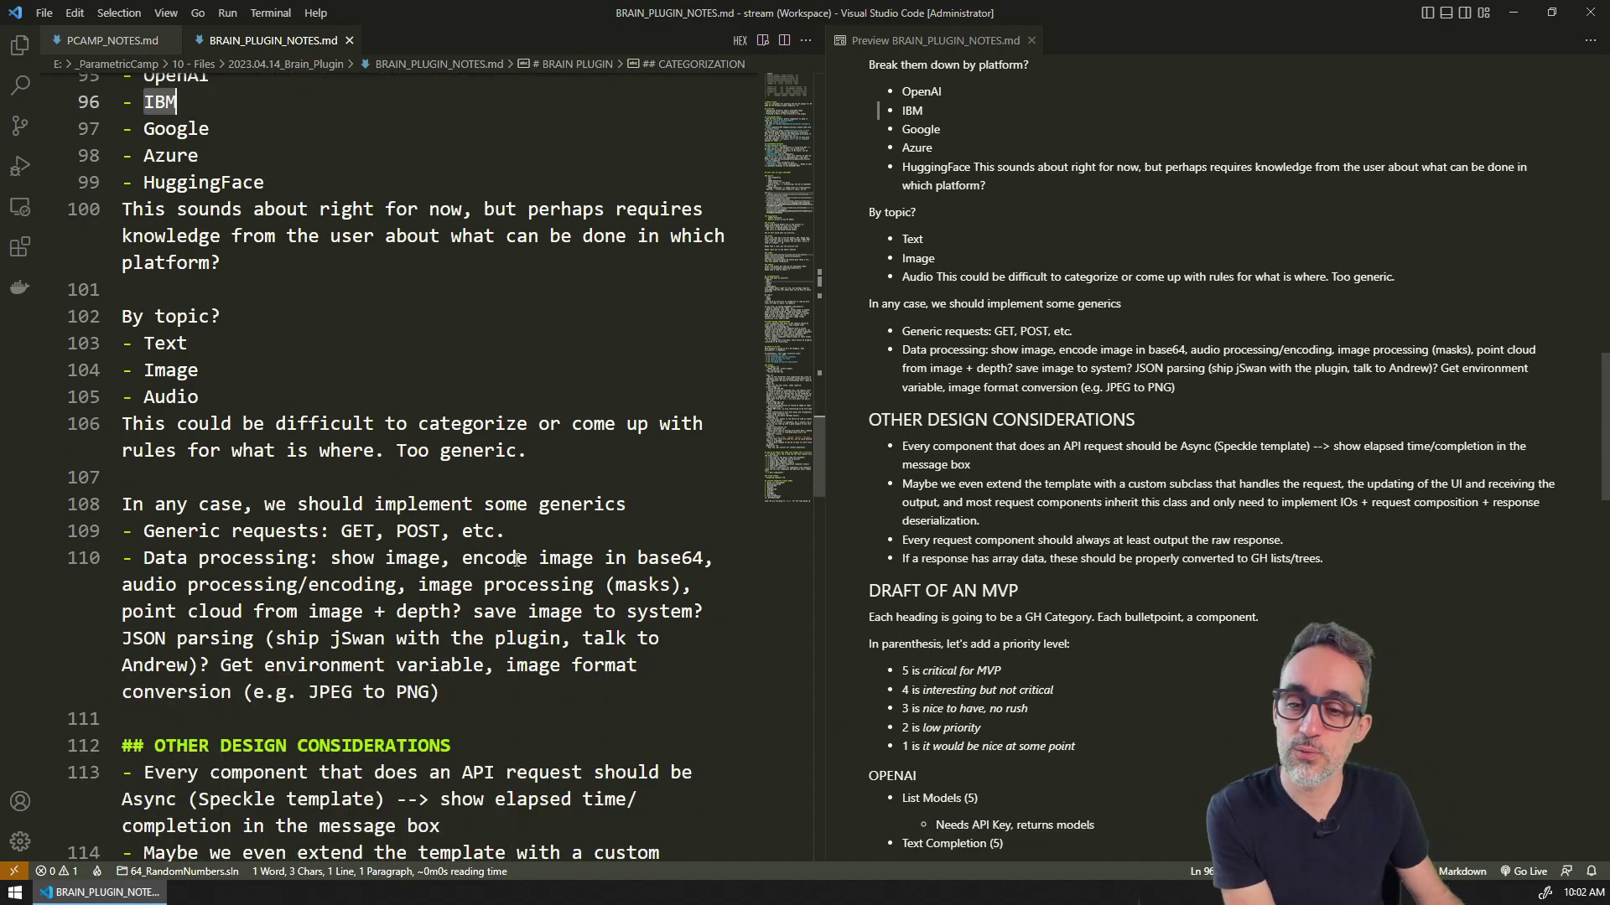
pyautogui.scroll(-1, 515, 559)
pyautogui.doubleClick(587, 462)
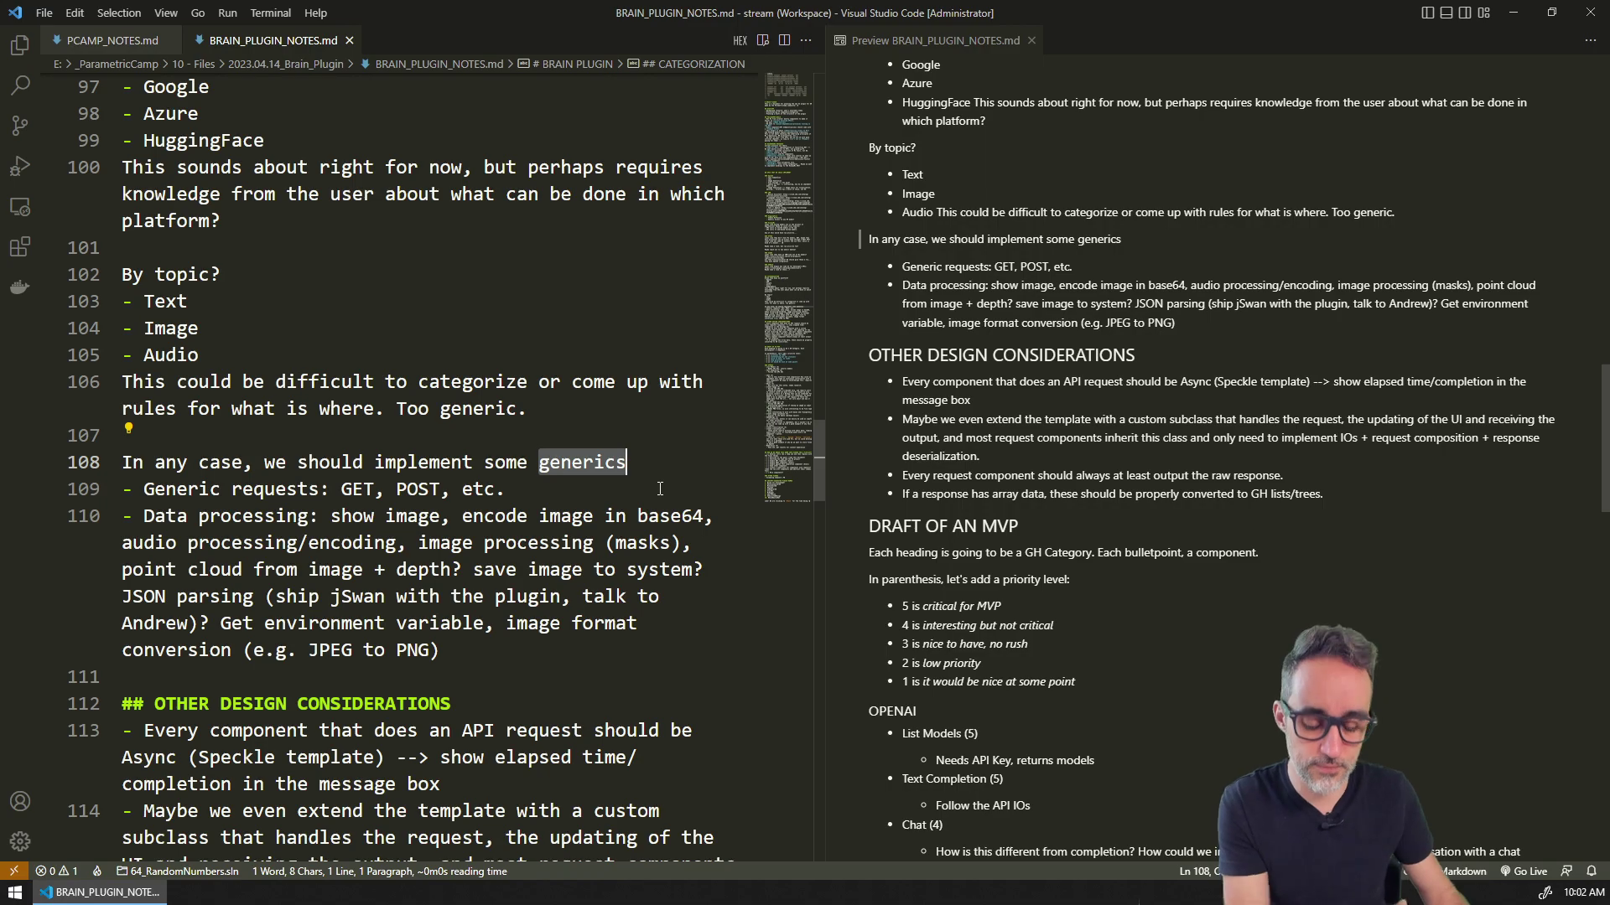
pyautogui.write('**')
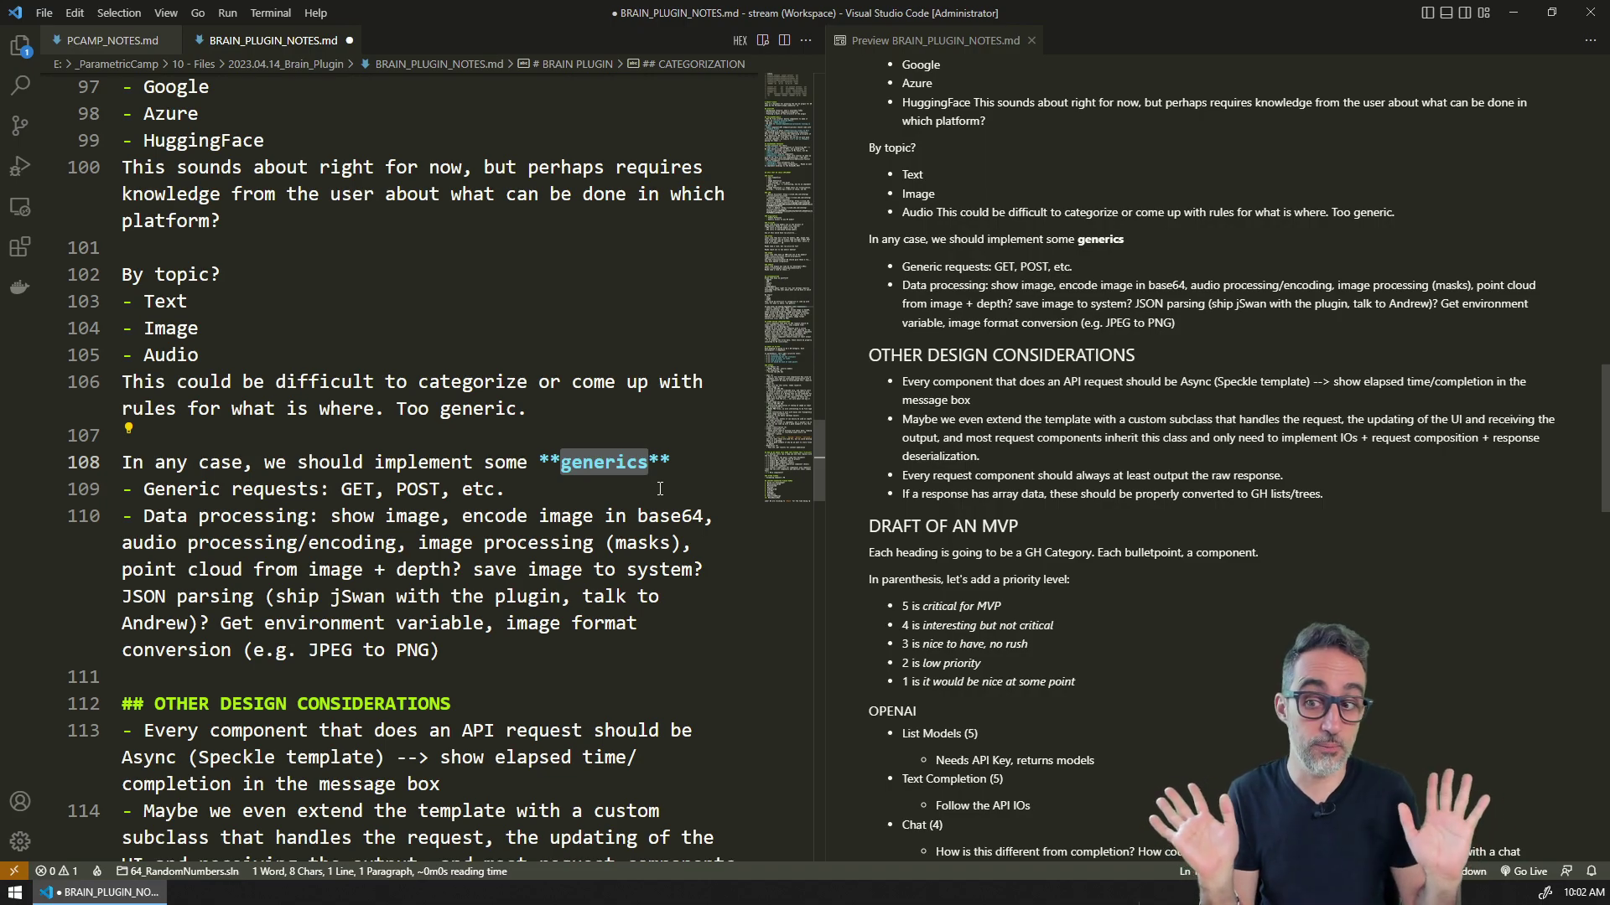
# - Bold GET and POST on line 109 by wrapping each in **
pyautogui.doubleClick(363, 491)
pyautogui.write('**')
pyautogui.press('Right')
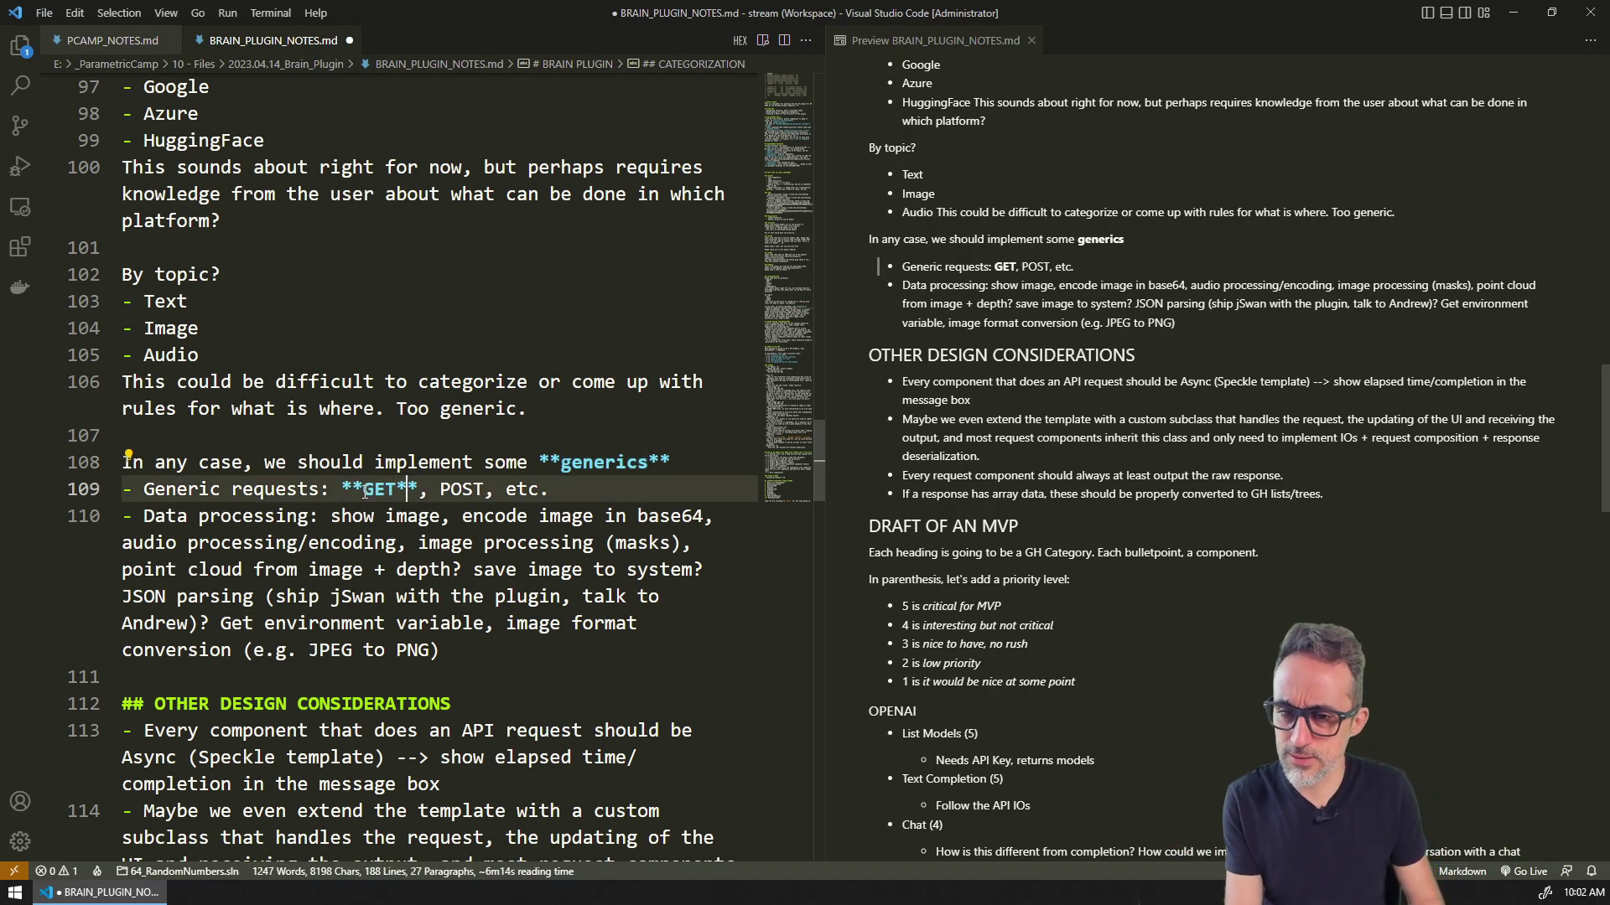
pyautogui.hotkey('ctrl', 'shift', 'Right')
pyautogui.write('**')
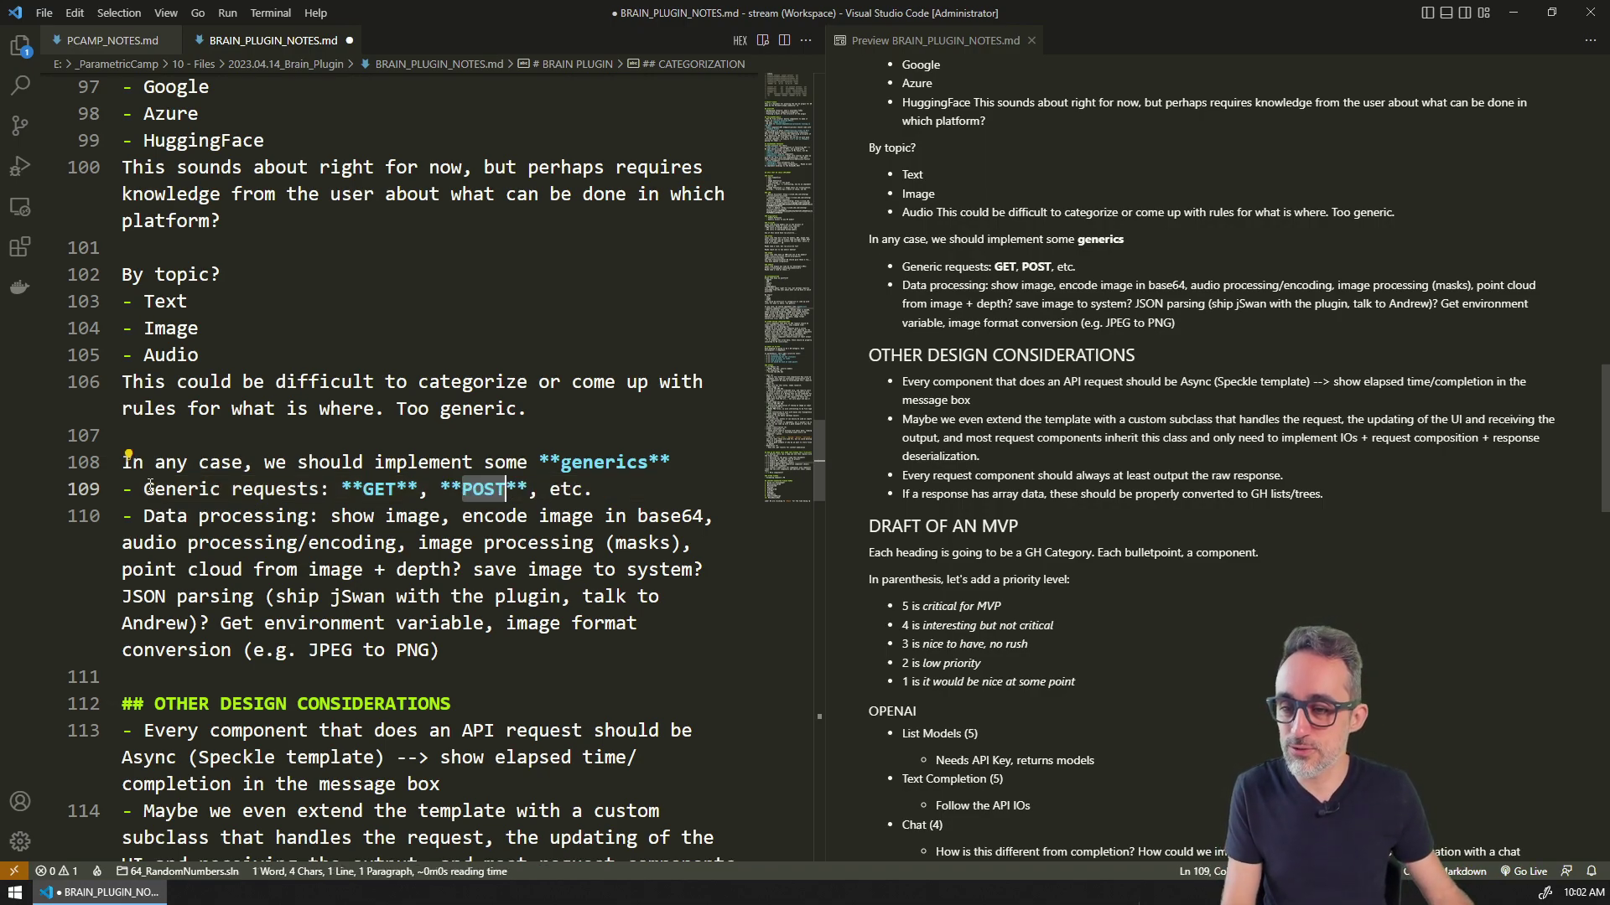
# - Undo a stray '8' edit, then wrap 'Data processing' on line 110 in **
pyautogui.moveTo(143, 491); pyautogui.dragTo(317, 499)
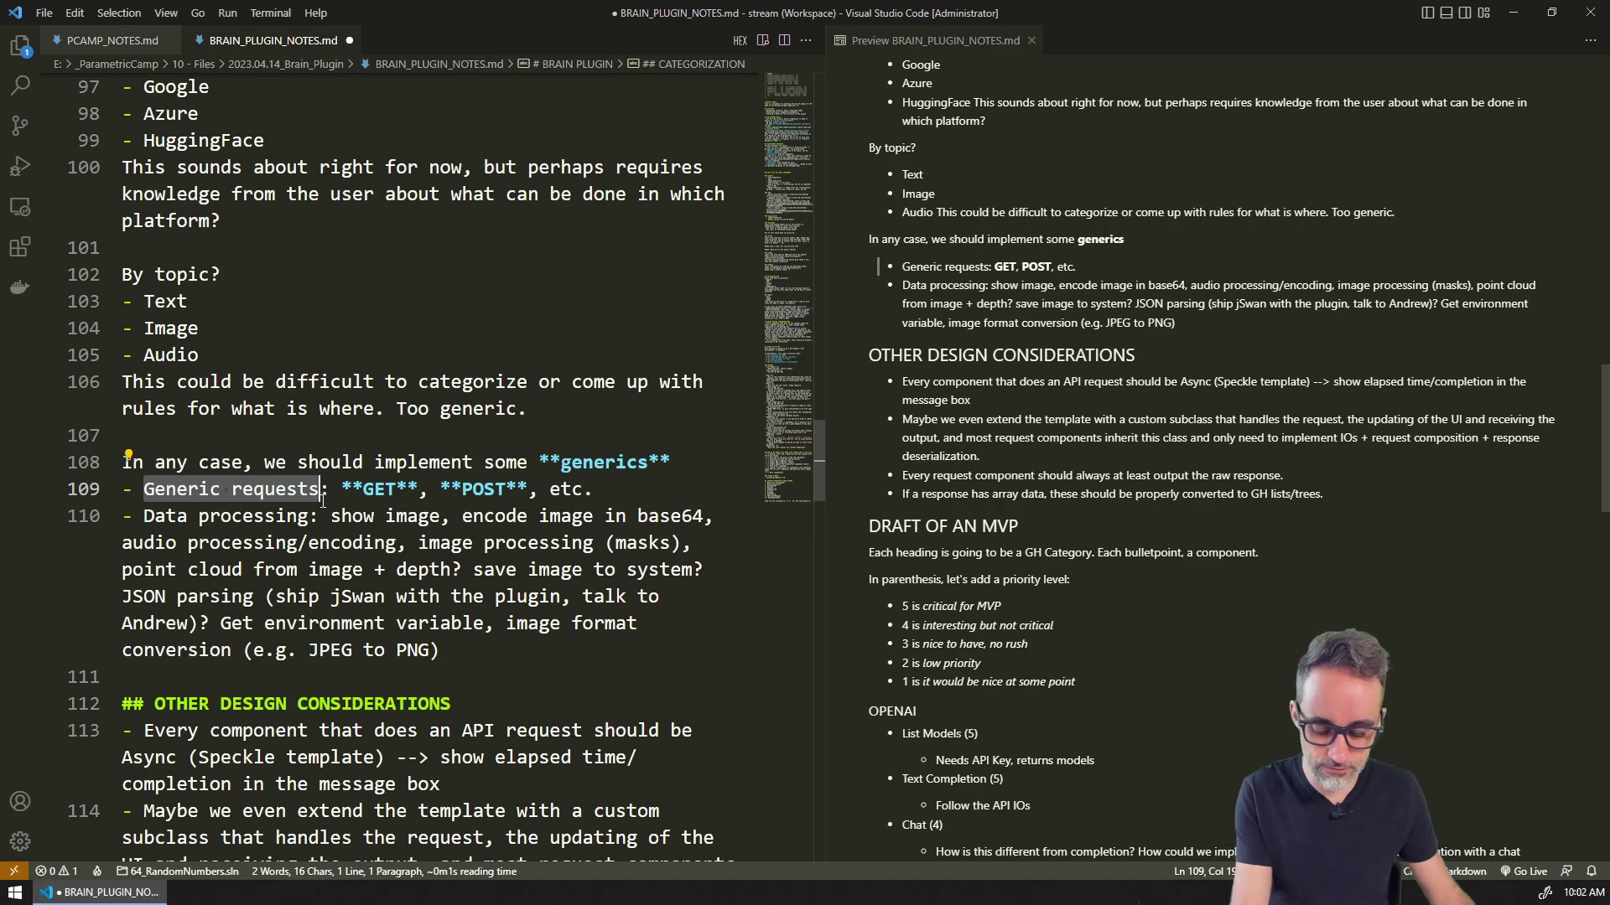
pyautogui.write('8')
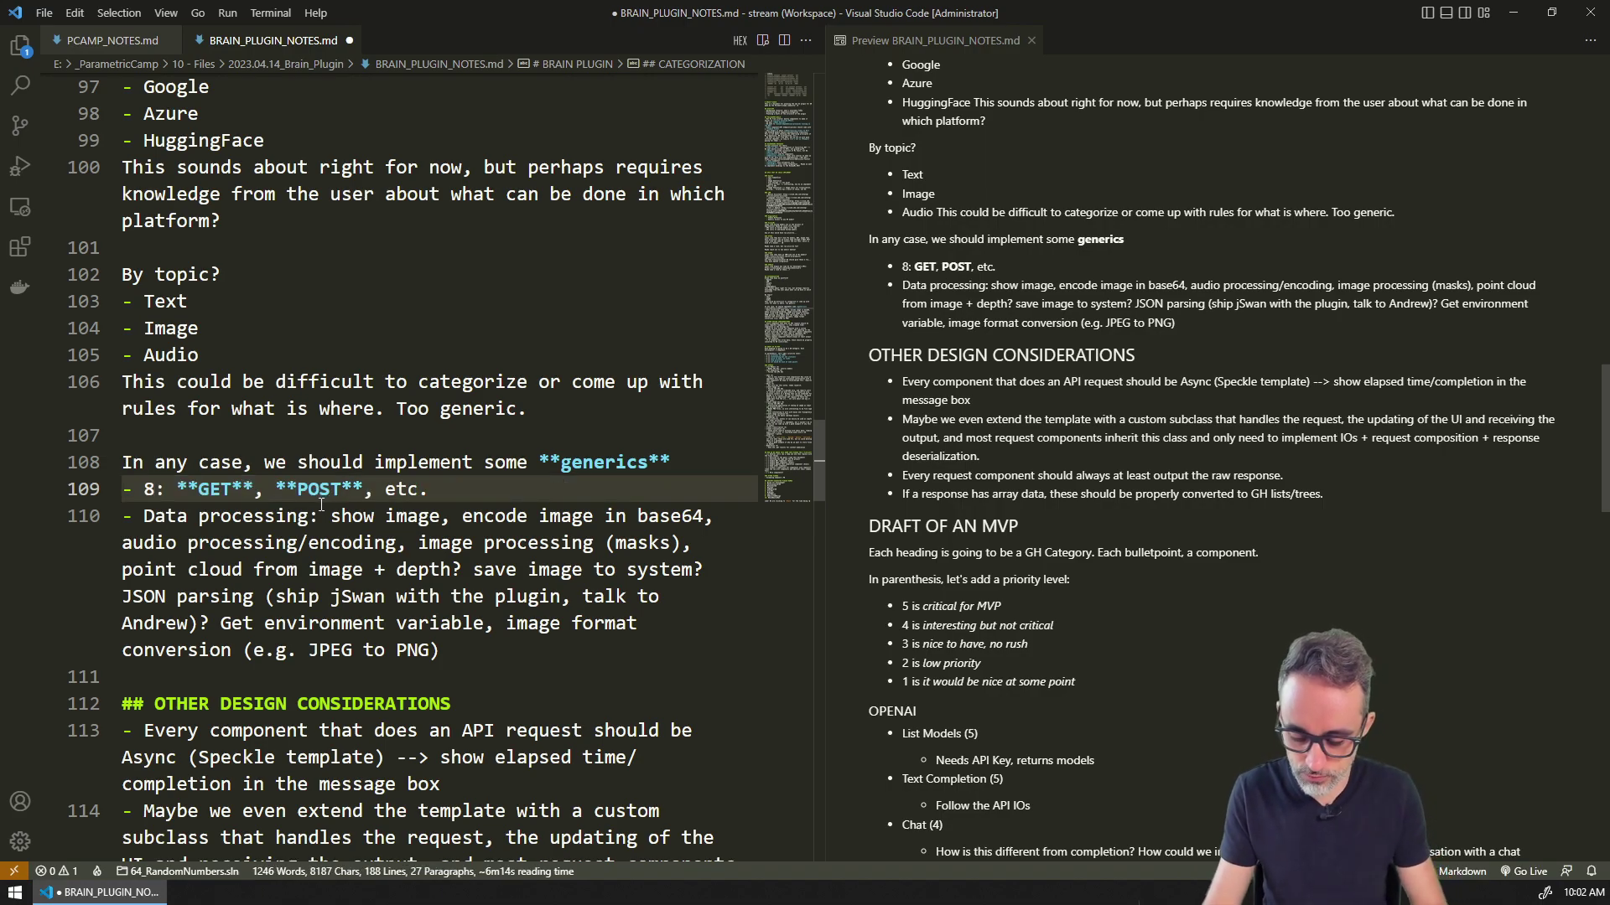
pyautogui.hotkey('ctrl', 'z')
pyautogui.hotkey('ctrl', 'z')
pyautogui.hotkey('ctrl', 'z')
pyautogui.hotkey('ctrl', 'z')
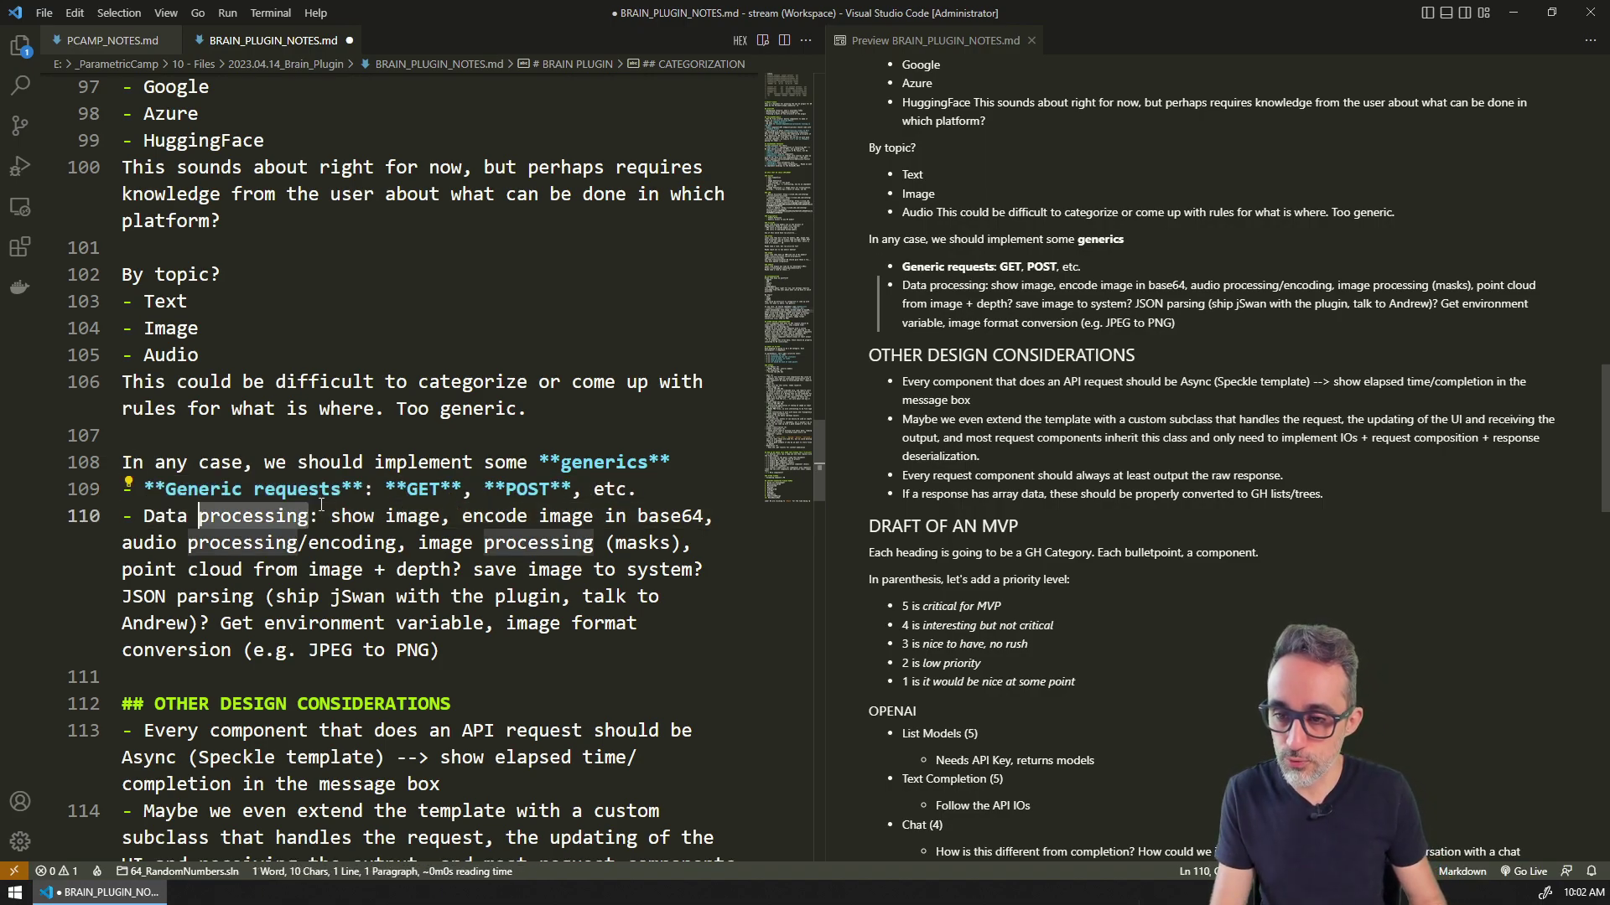
pyautogui.hotkey('ctrl', 'shift', 'Left')
pyautogui.write('**')
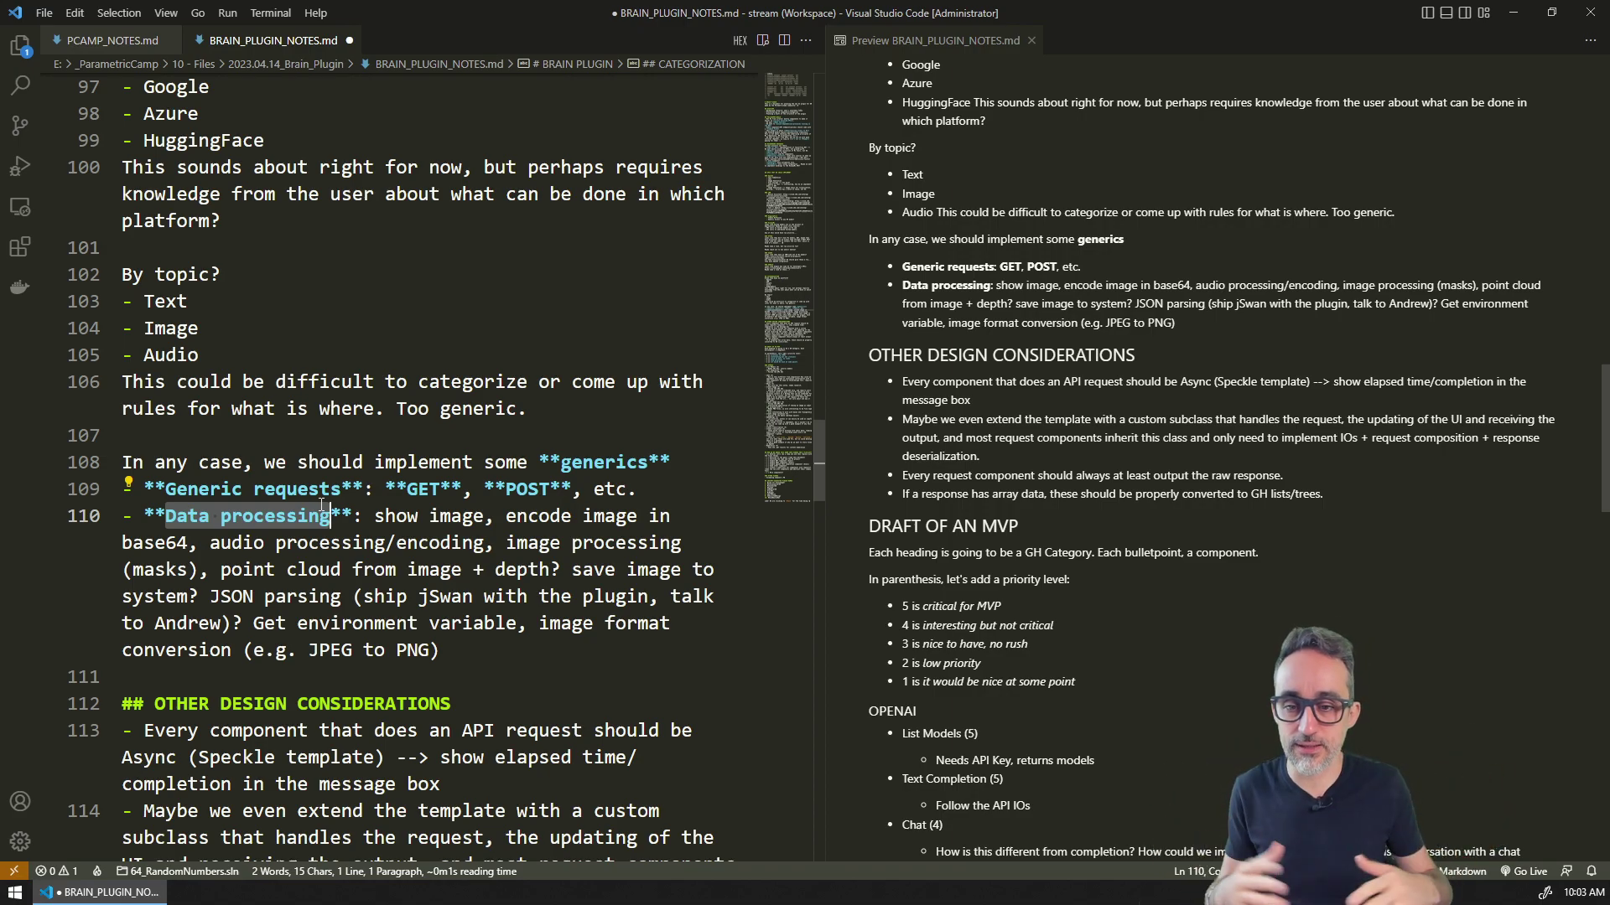
pyautogui.scroll(-1, 446, 608)
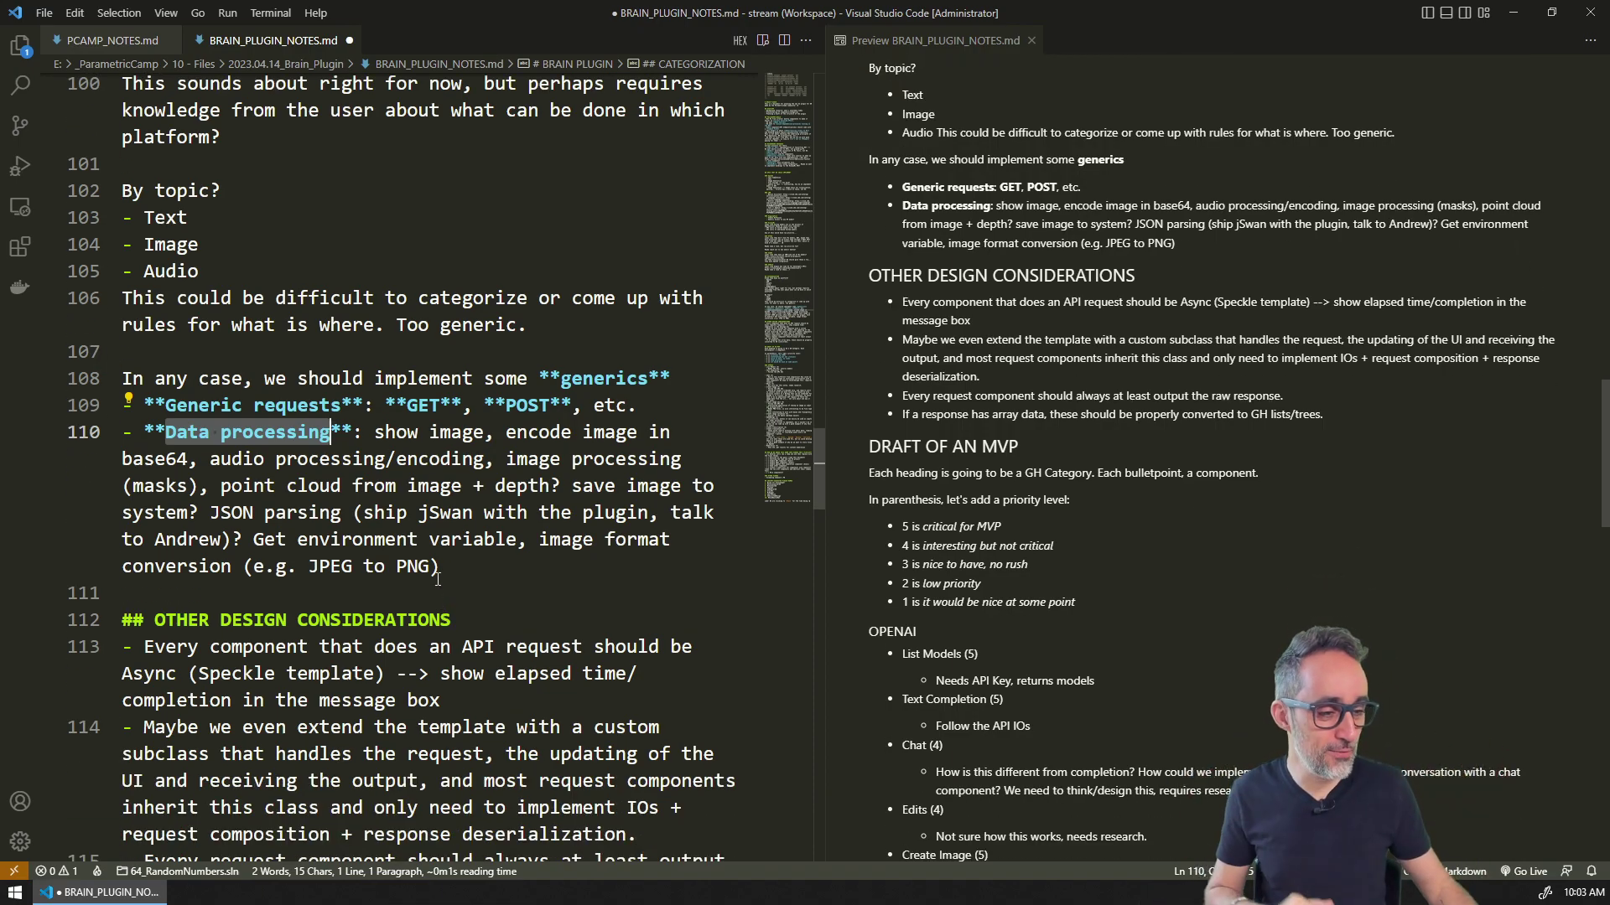
pyautogui.scroll(-4, 530, 418)
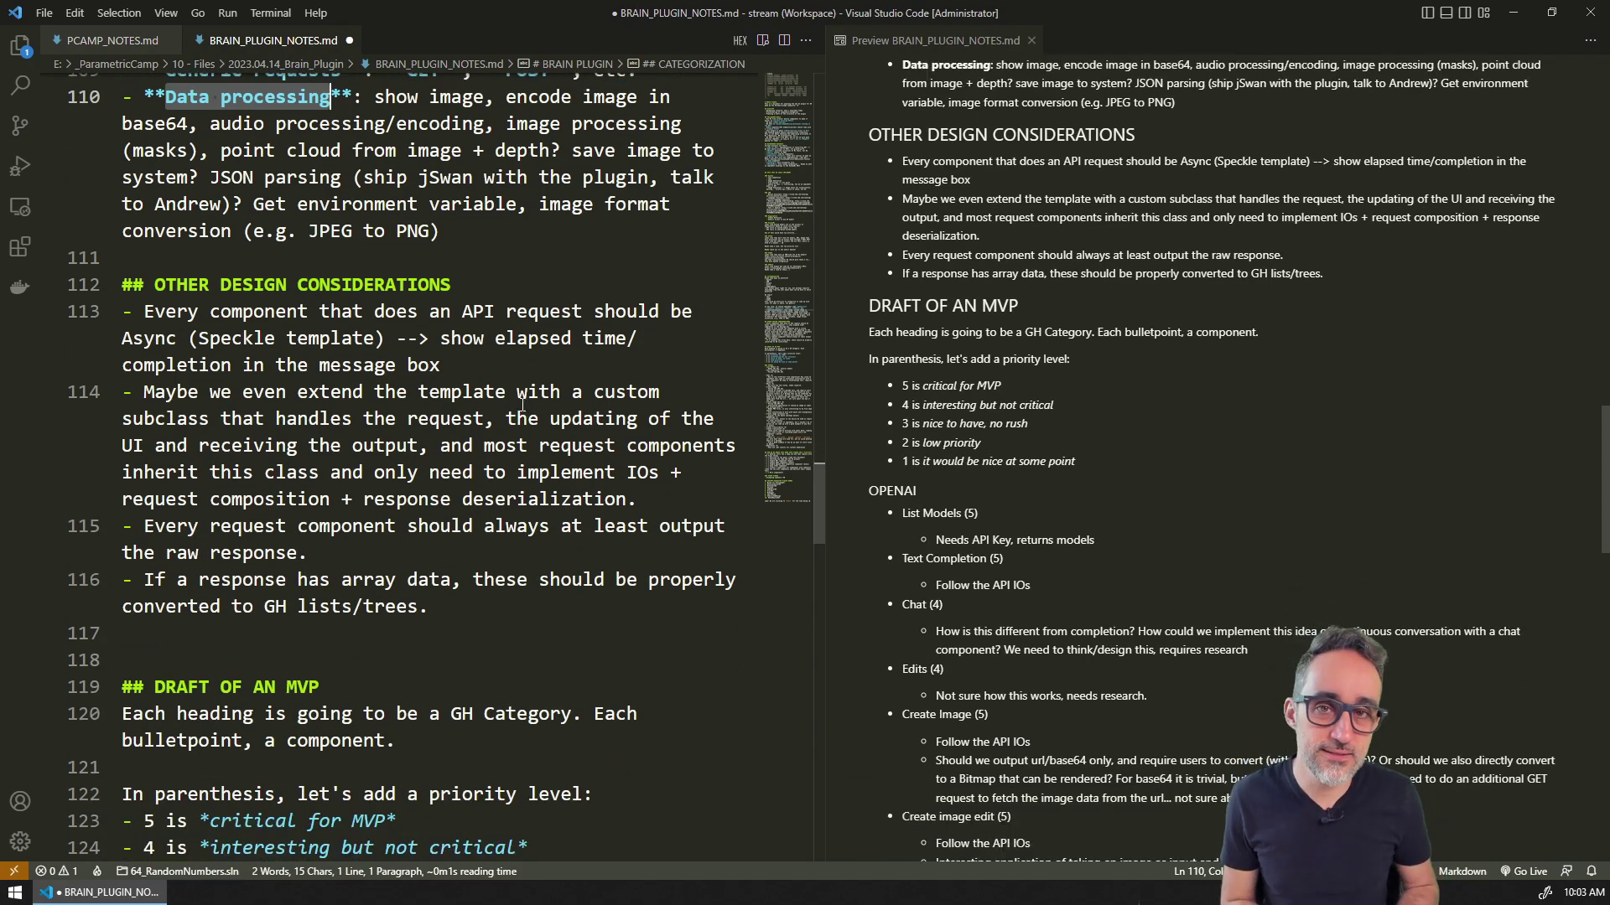
# - Bold 'Async (Speckle template)' on line 113 and 'subclass that handles the request' on line 114 with Ctrl+B
pyautogui.click(159, 286)
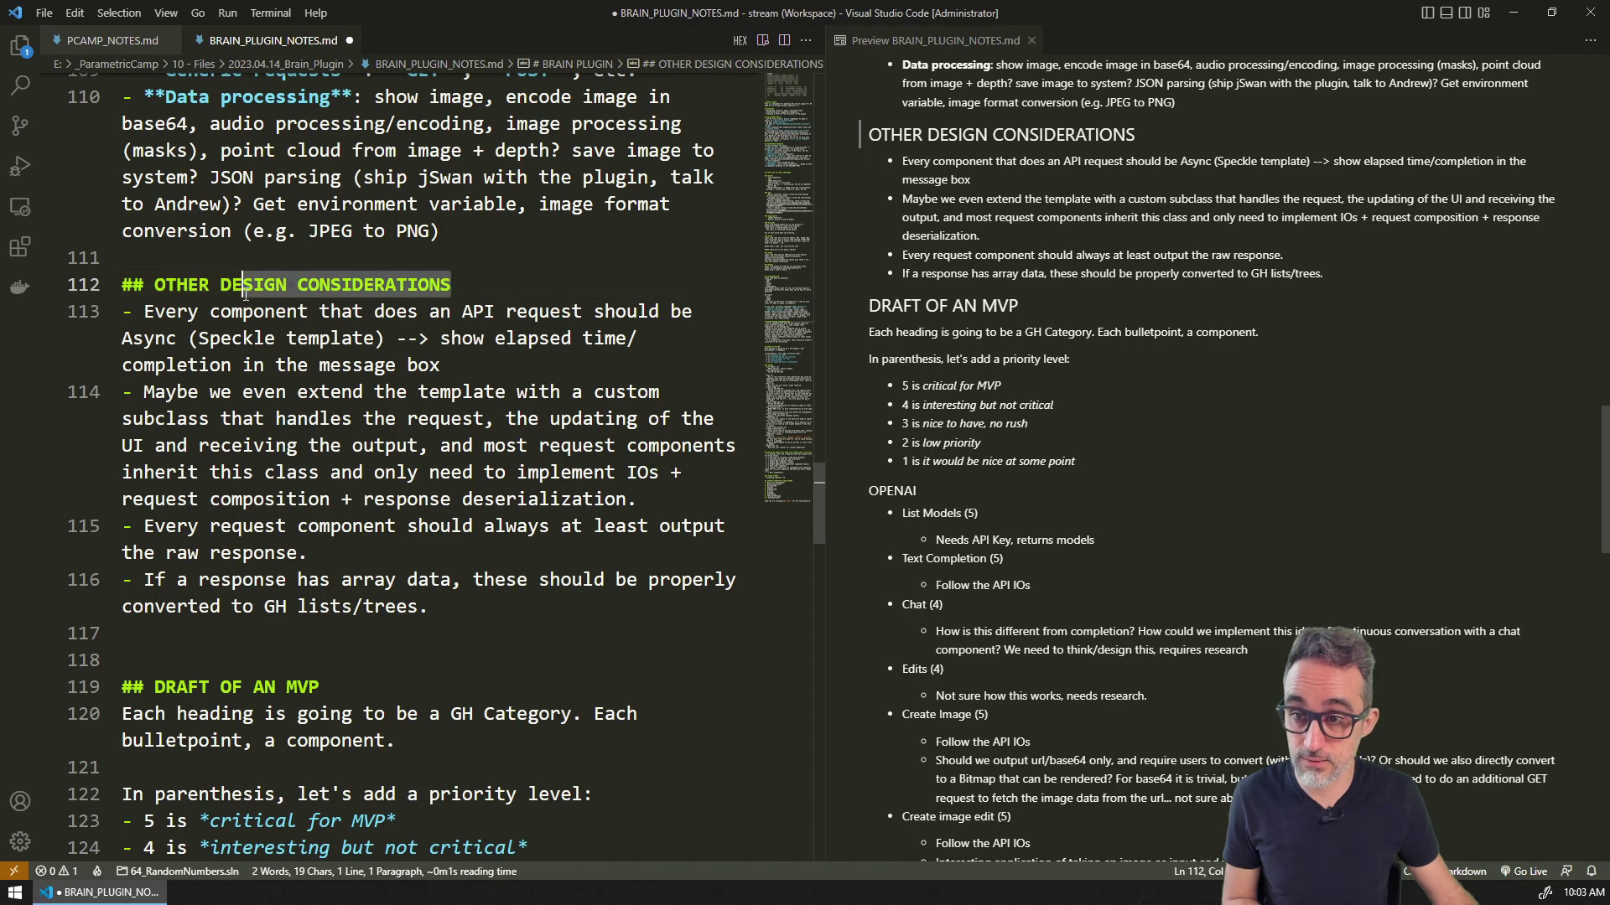
pyautogui.press('Down')
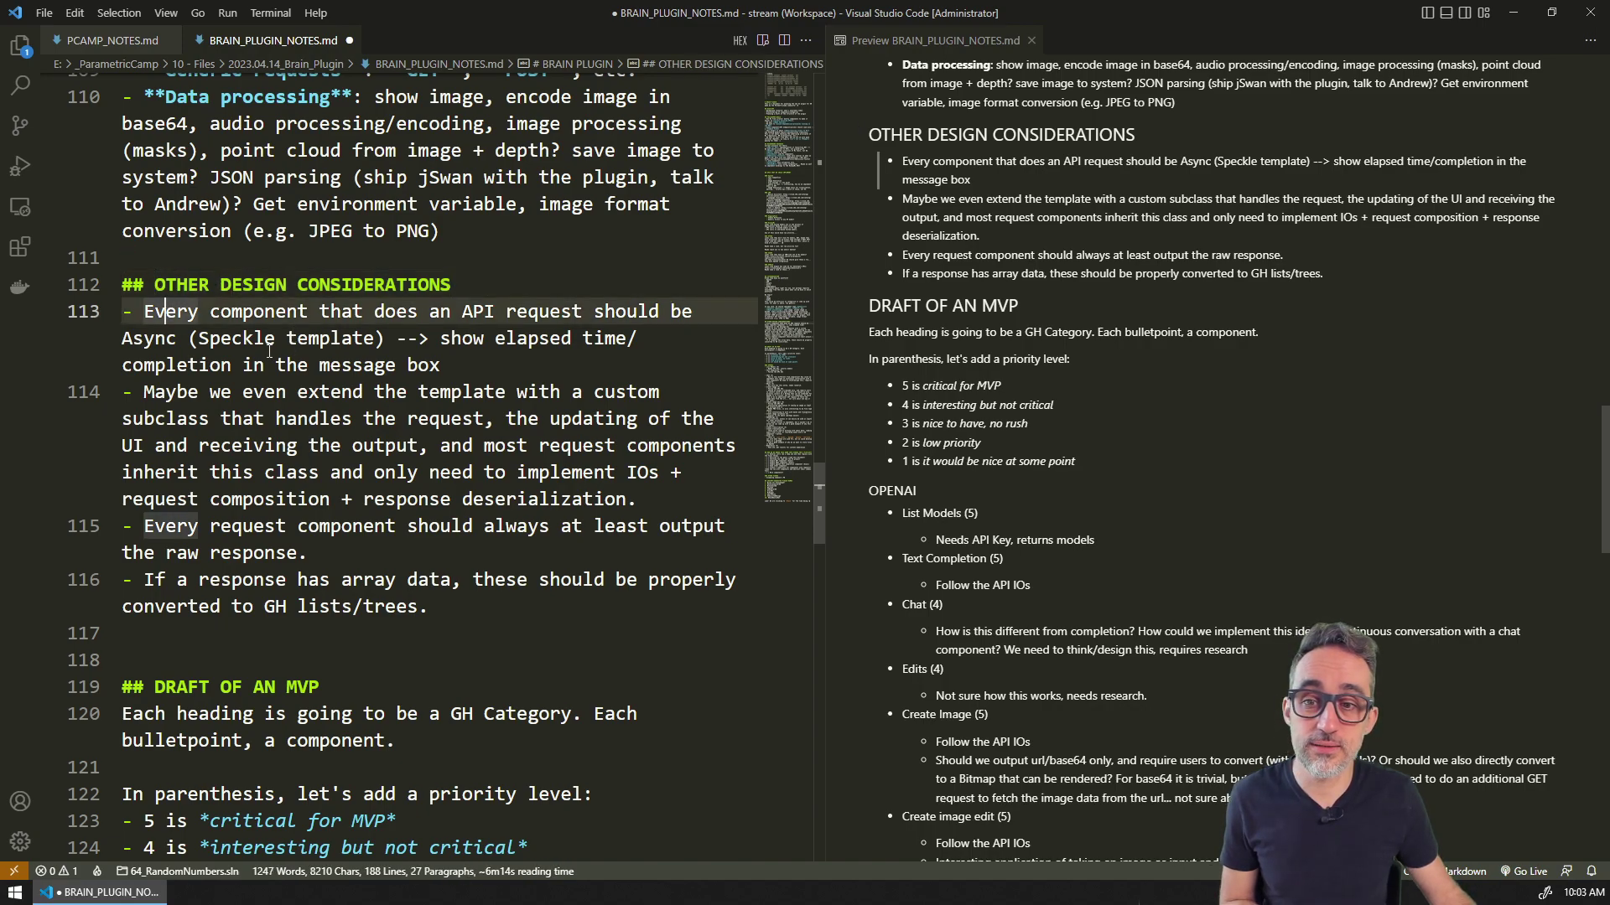
pyautogui.click(462, 354)
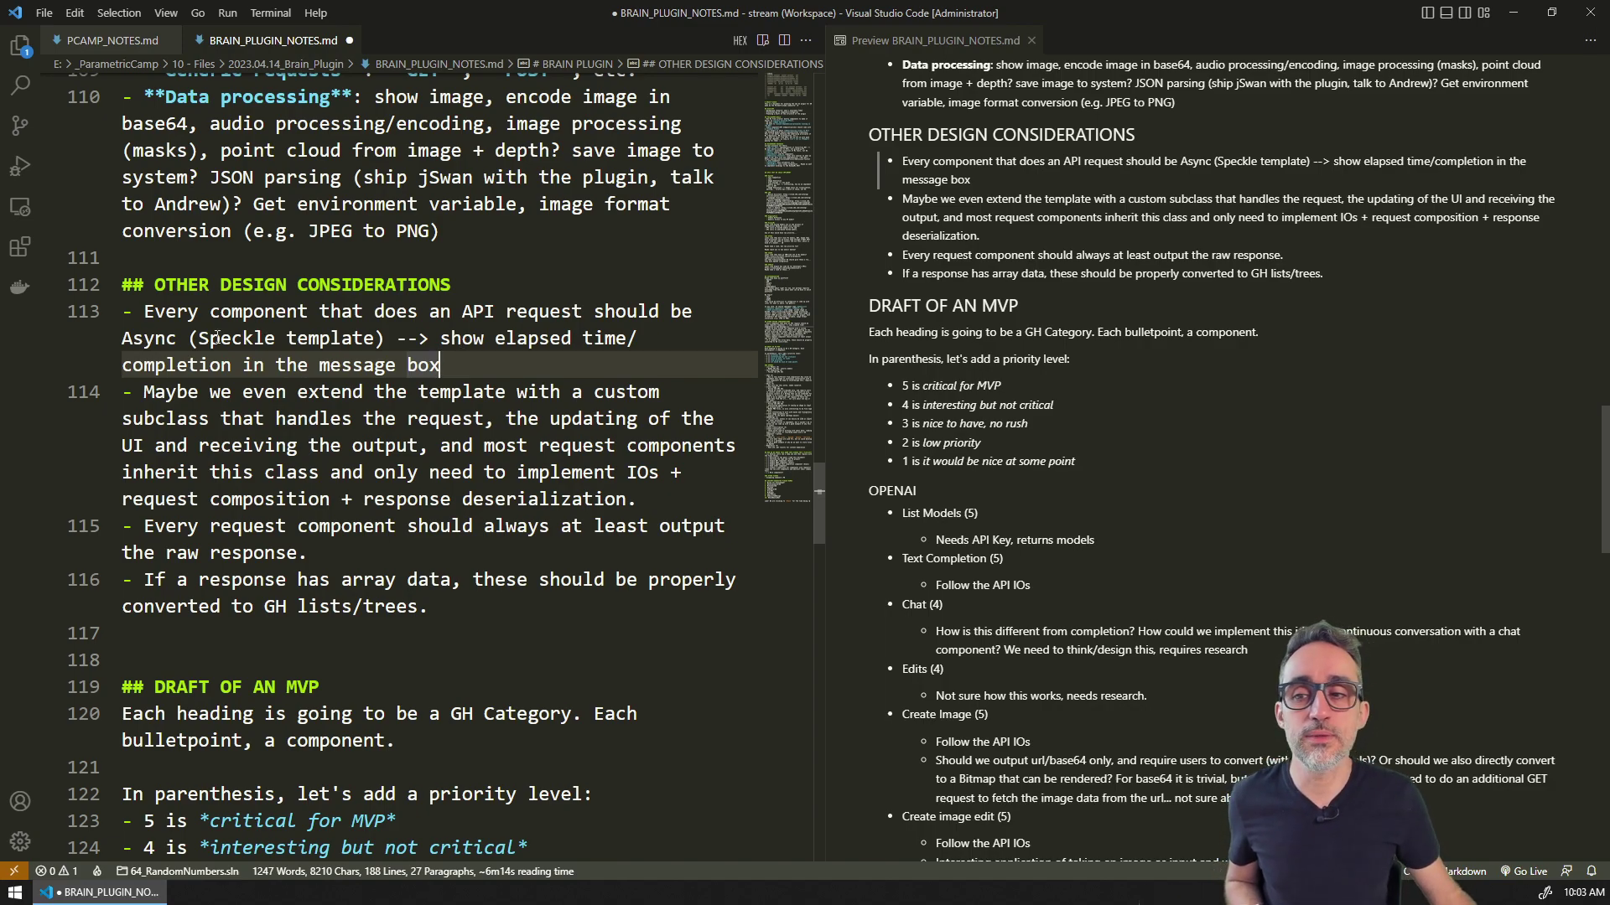
pyautogui.moveTo(196, 338); pyautogui.dragTo(376, 333)
pyautogui.moveTo(124, 338); pyautogui.dragTo(388, 335)
pyautogui.hotkey('ctrl', 'b')
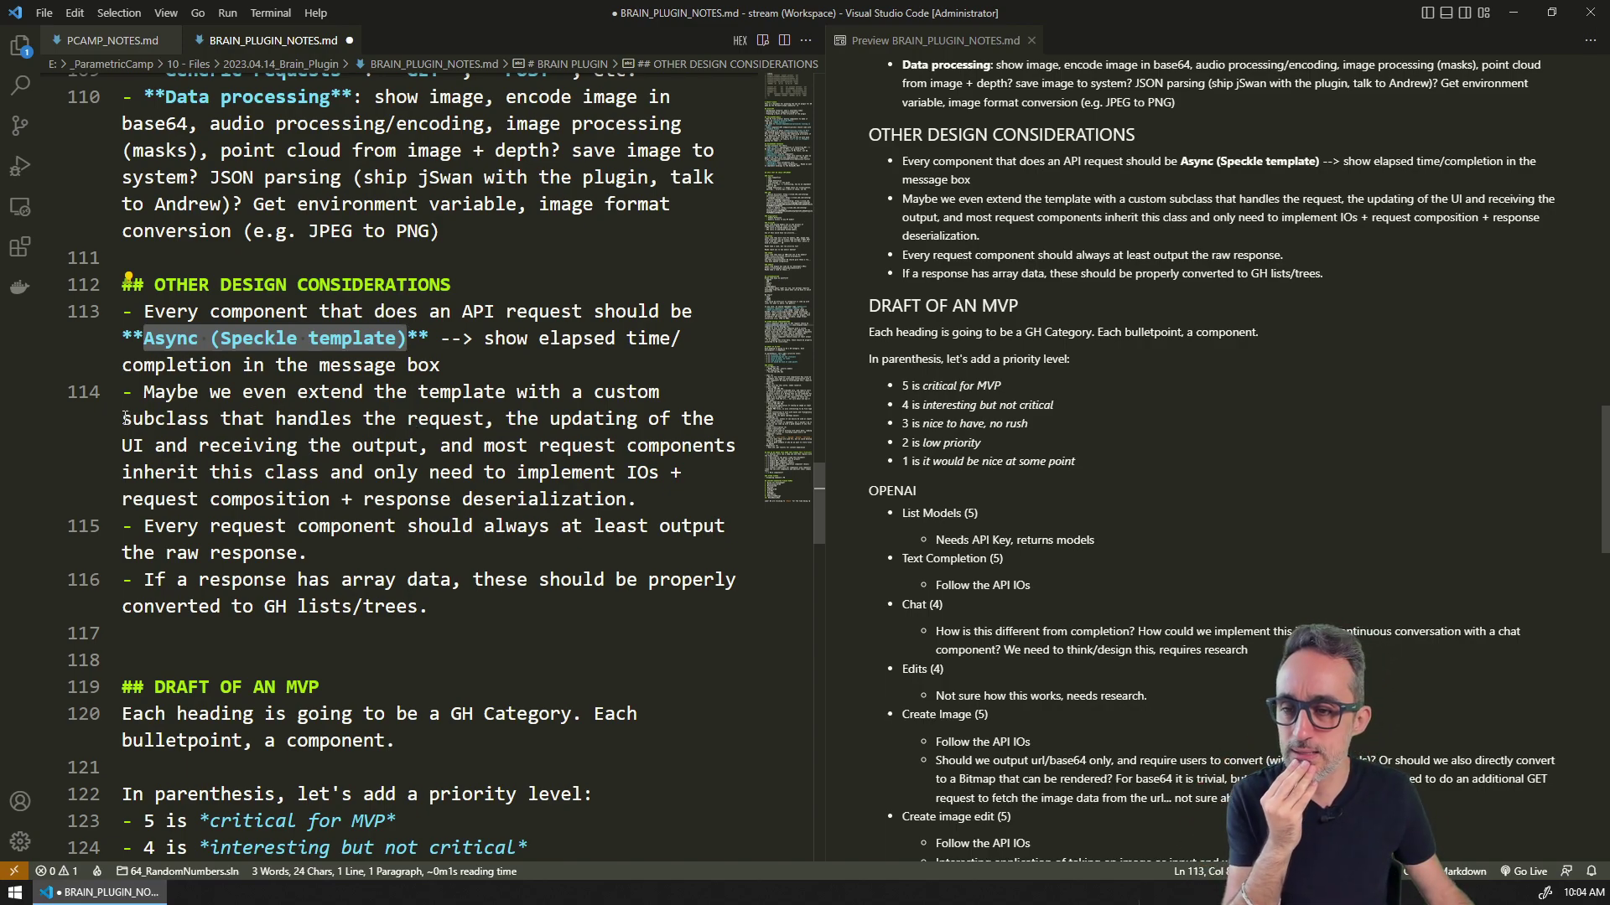
pyautogui.moveTo(149, 416); pyautogui.dragTo(484, 416)
pyautogui.hotkey('ctrl', 'b')
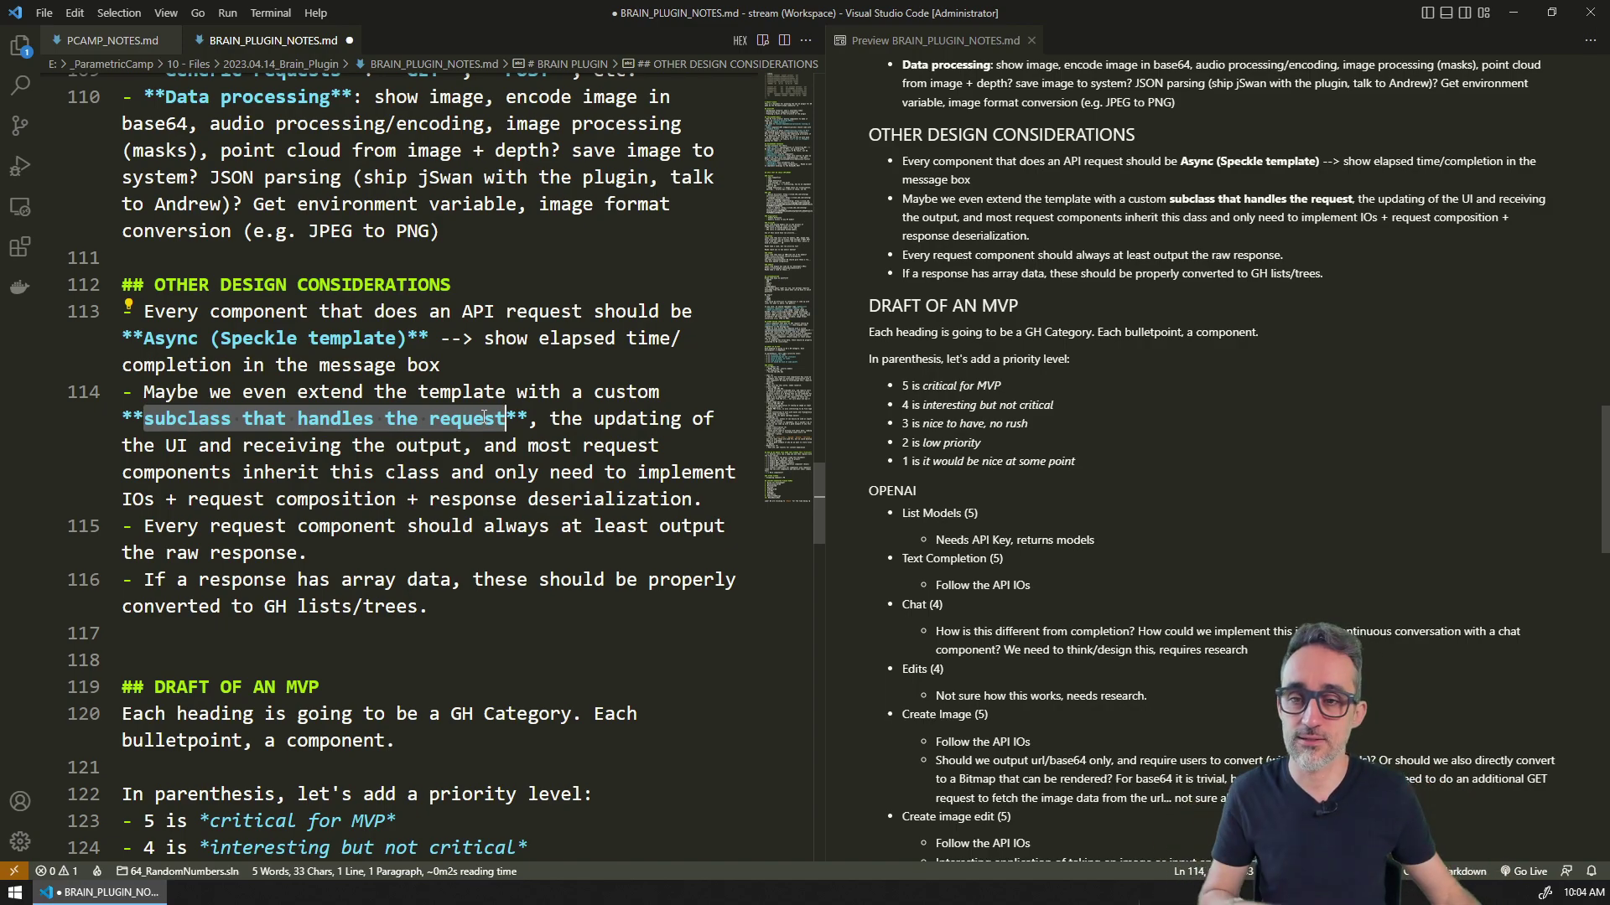
# - Wrap 'raw response' on line 115 in ** to make it bold
pyautogui.moveTo(429, 338); pyautogui.dragTo(121, 338)
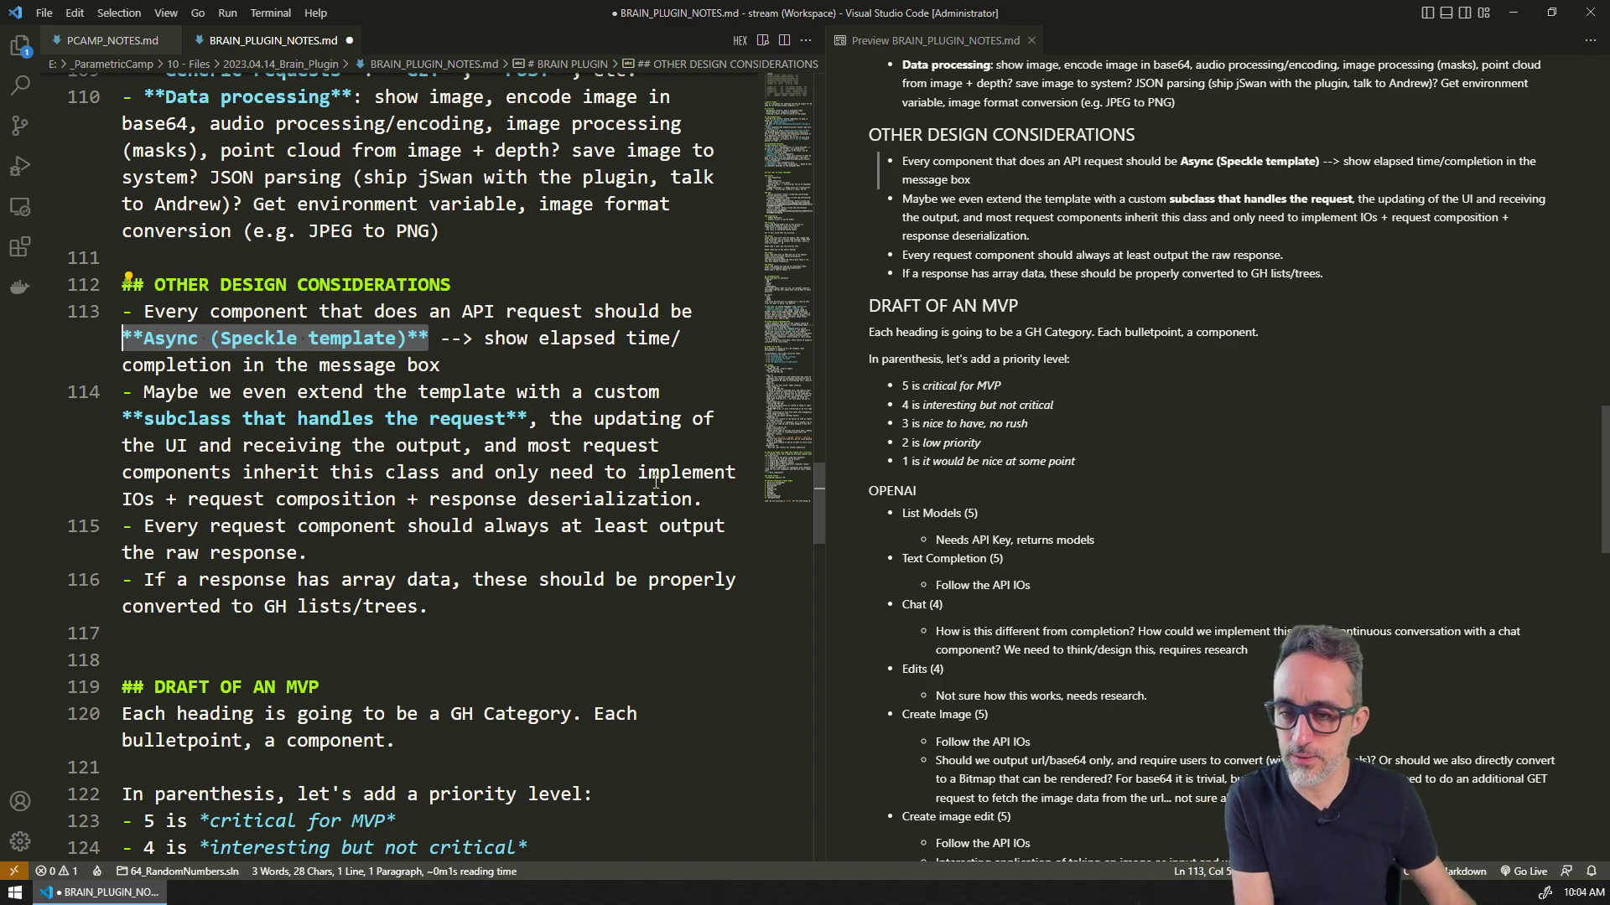
pyautogui.moveTo(296, 552); pyautogui.dragTo(165, 553)
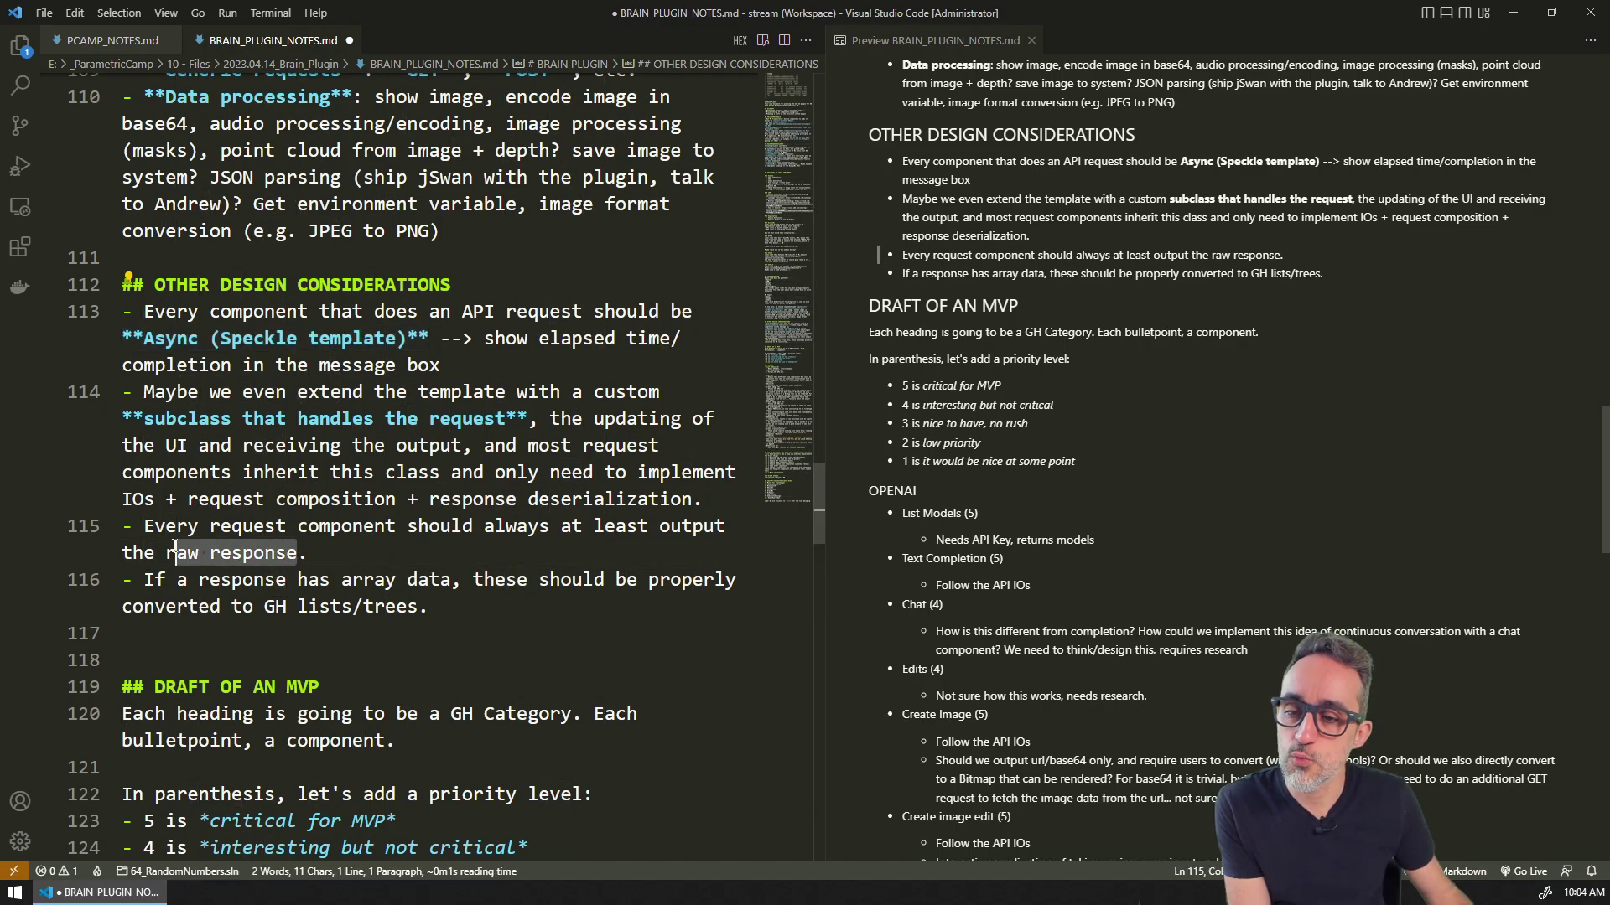
pyautogui.write('**')
pyautogui.press('Right')
pyautogui.press('Right')
pyautogui.press('Right')
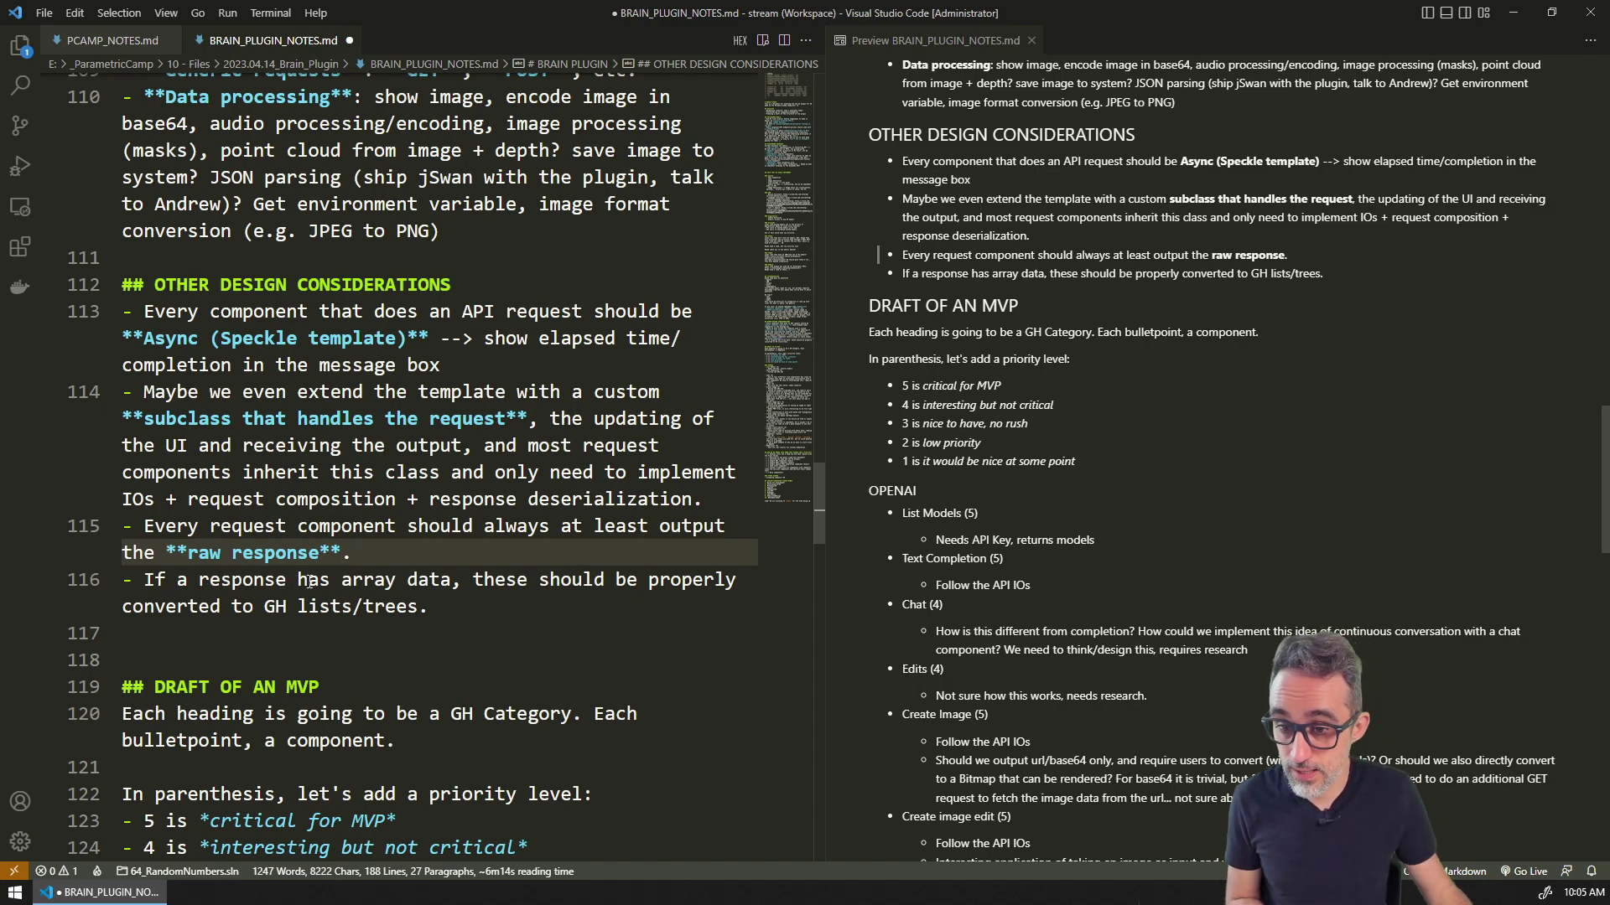
# - Bold 'array data' and 'GH lists/trees' on line 116 with Ctrl+B
pyautogui.moveTo(341, 579); pyautogui.dragTo(453, 578)
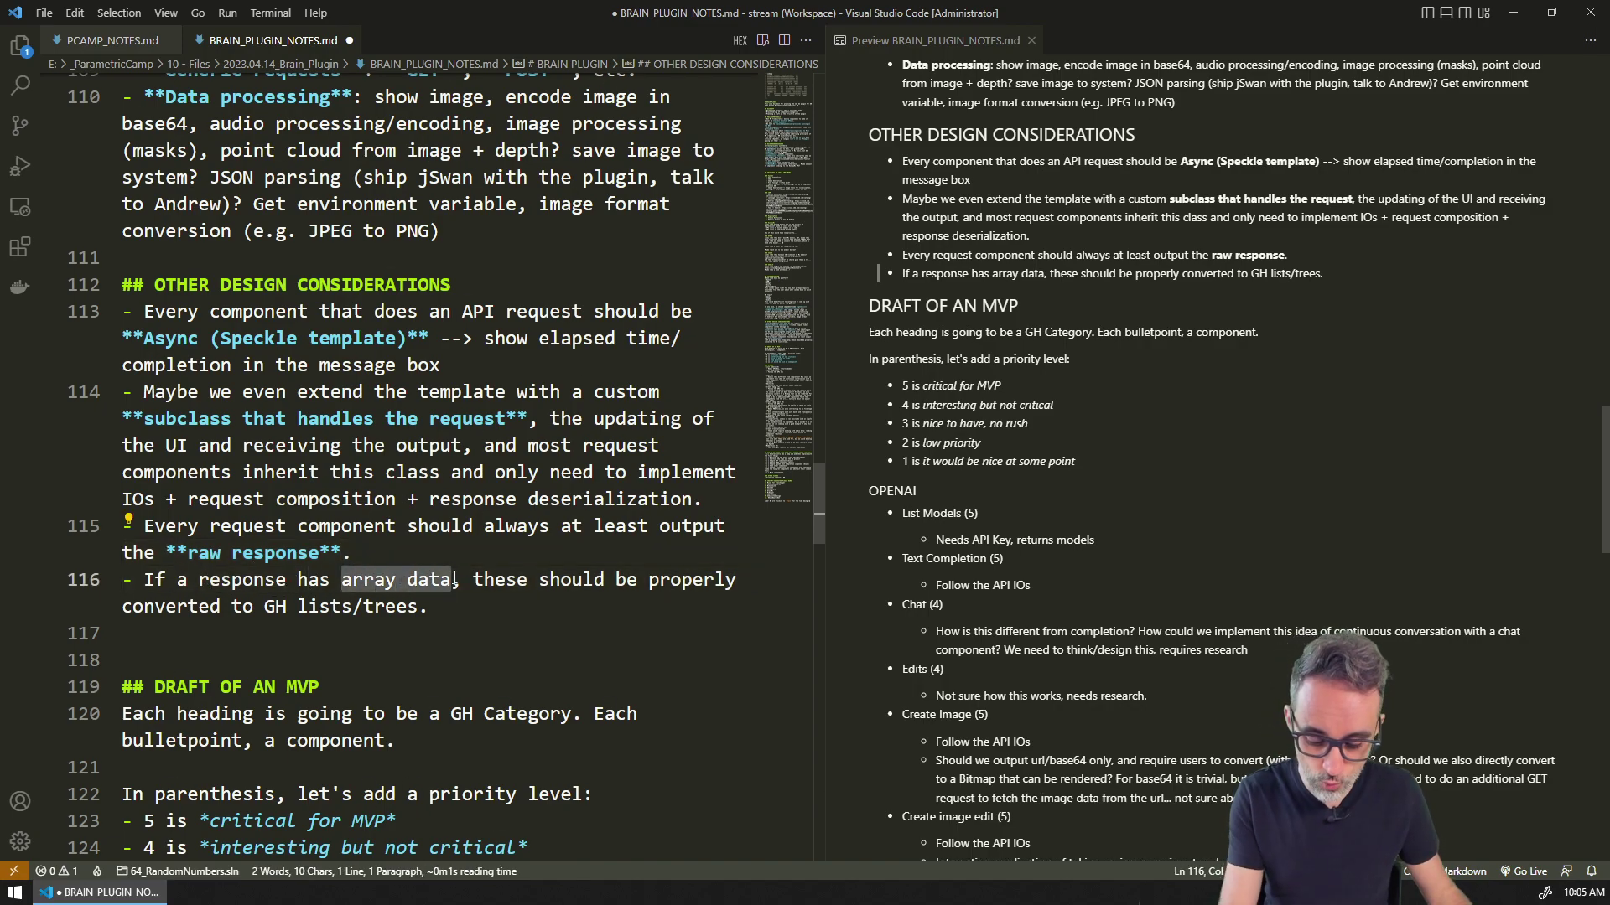
pyautogui.hotkey('ctrl', 'b')
pyautogui.moveTo(363, 606); pyautogui.dragTo(519, 607)
pyautogui.hotkey('ctrl', 'b')
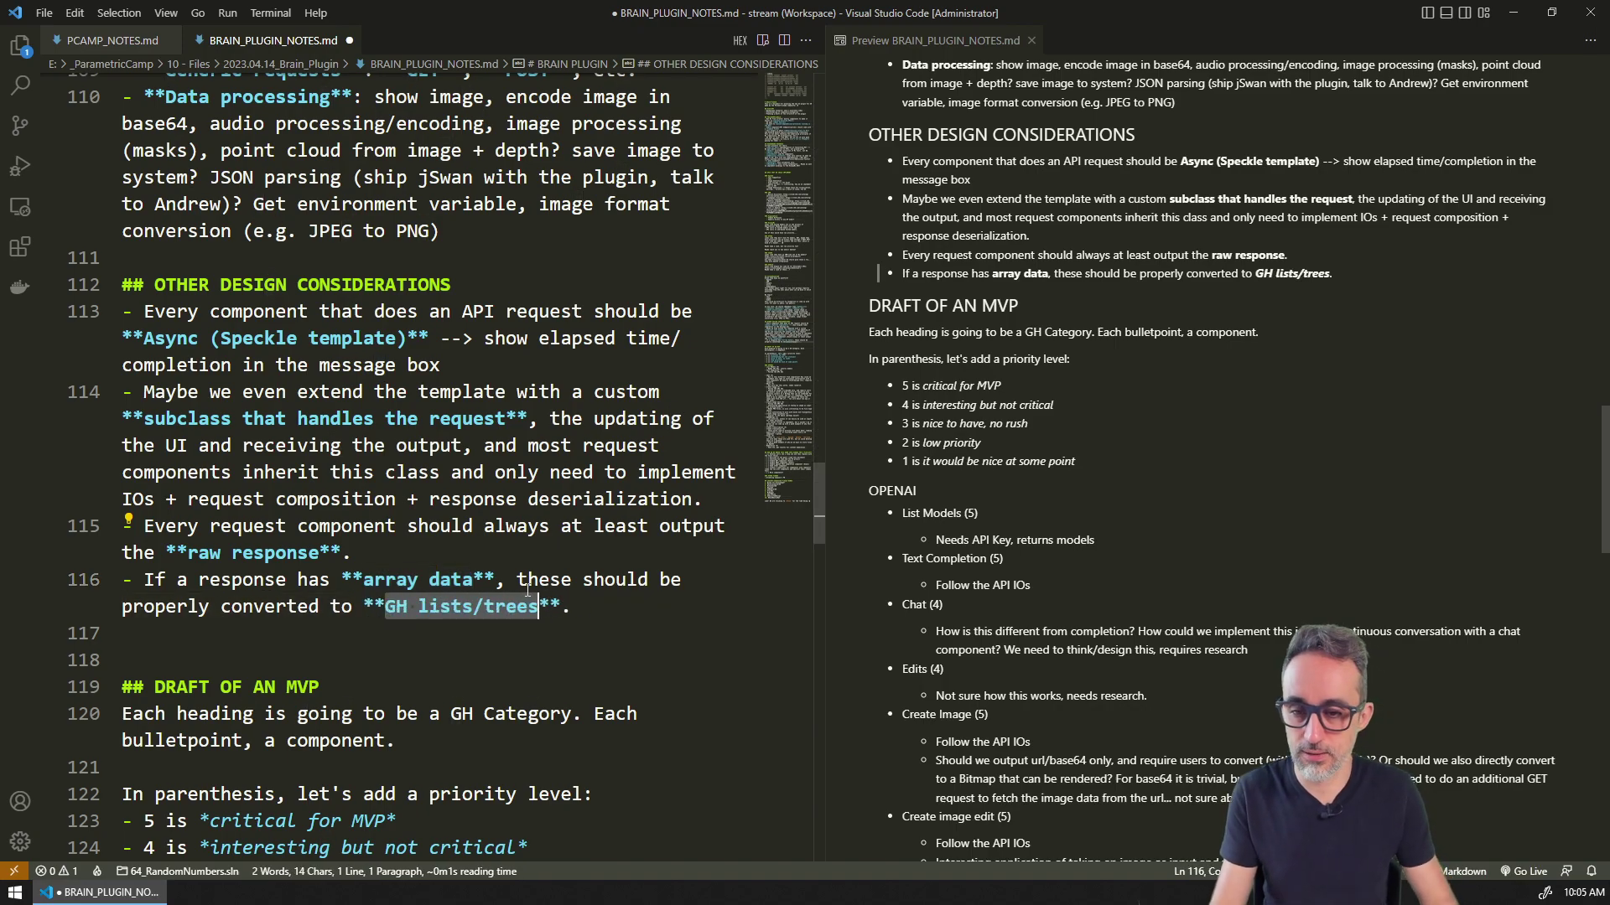
pyautogui.press('Right')
pyautogui.press('Right')
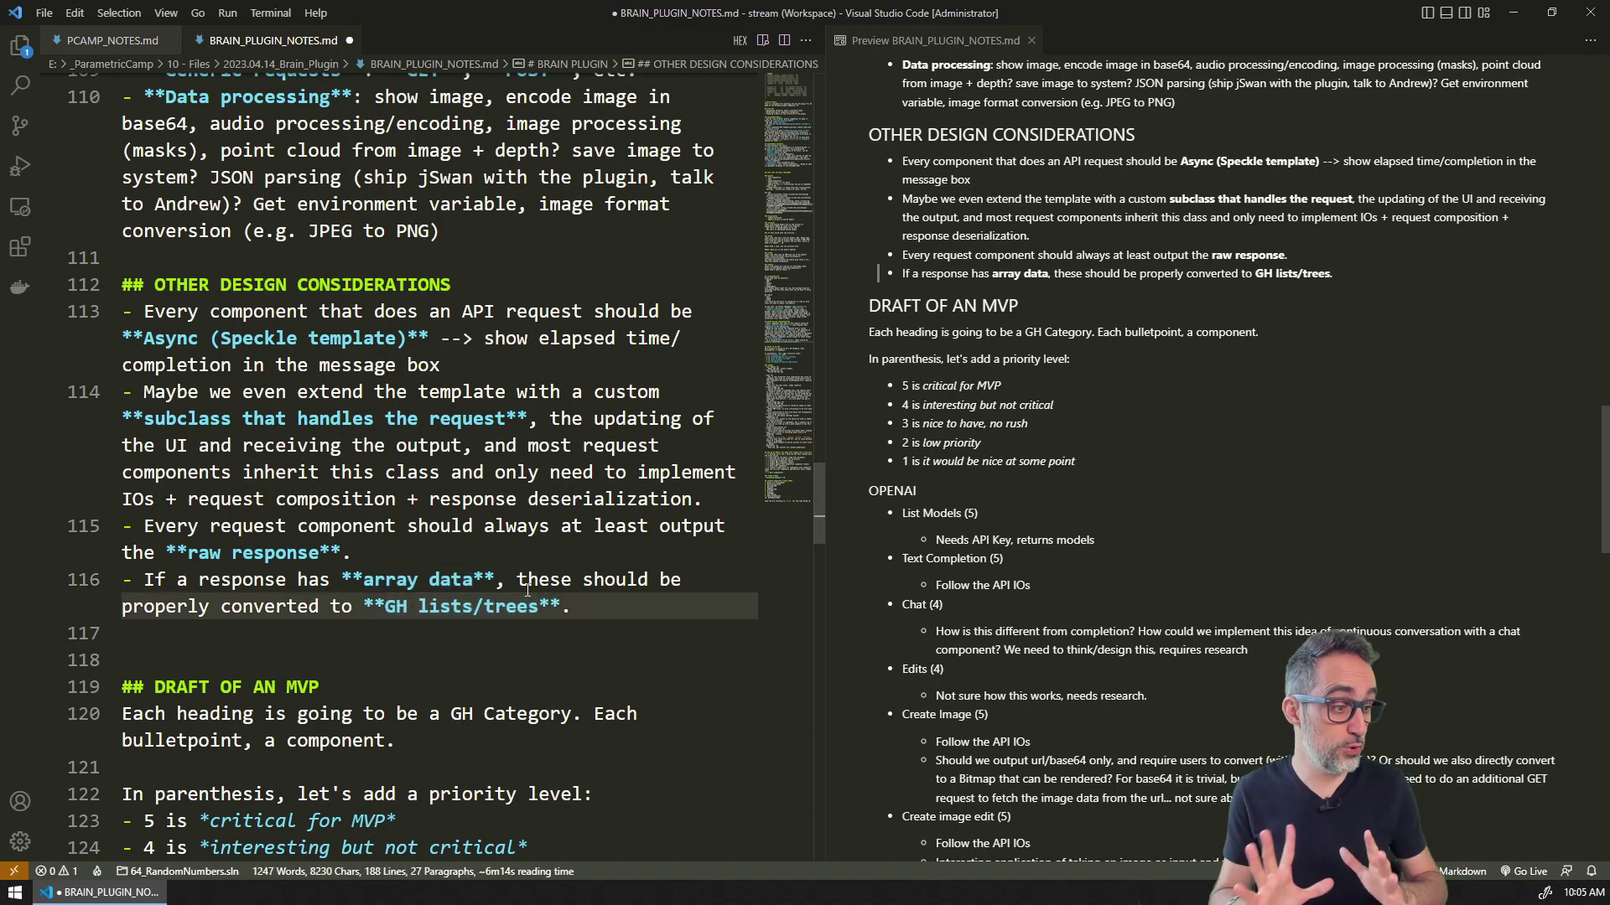
pyautogui.scroll(-5, 527, 591)
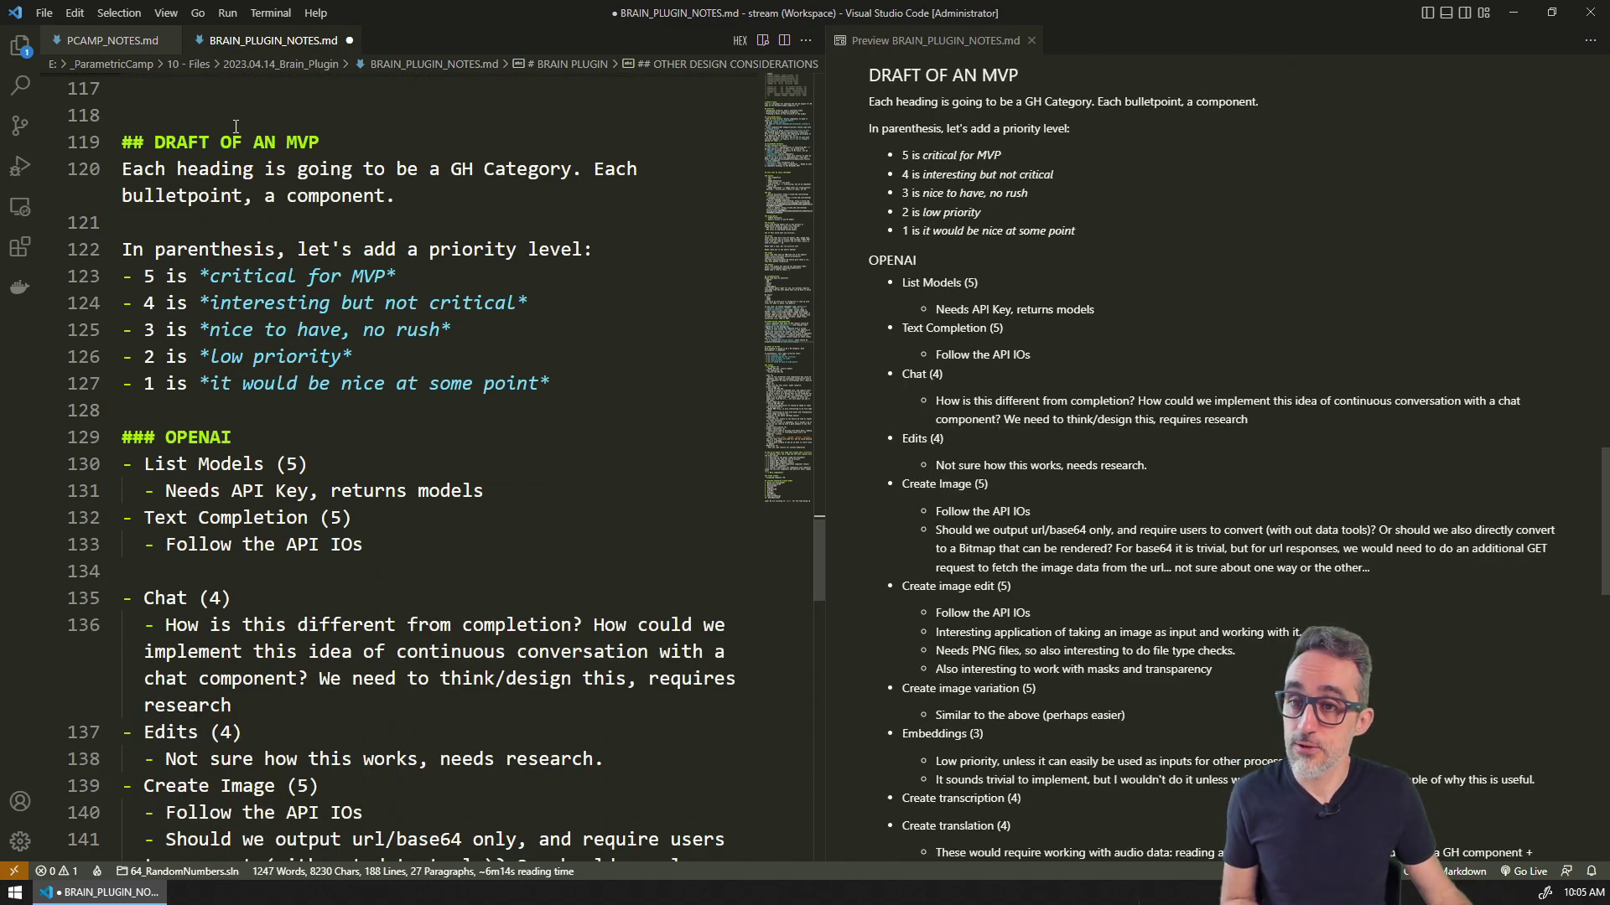
# - Highlight the MVP draft, its 'critical for MVP' label and (5) priority, then scroll to the playlist
pyautogui.moveTo(235, 128); pyautogui.dragTo(233, 708)
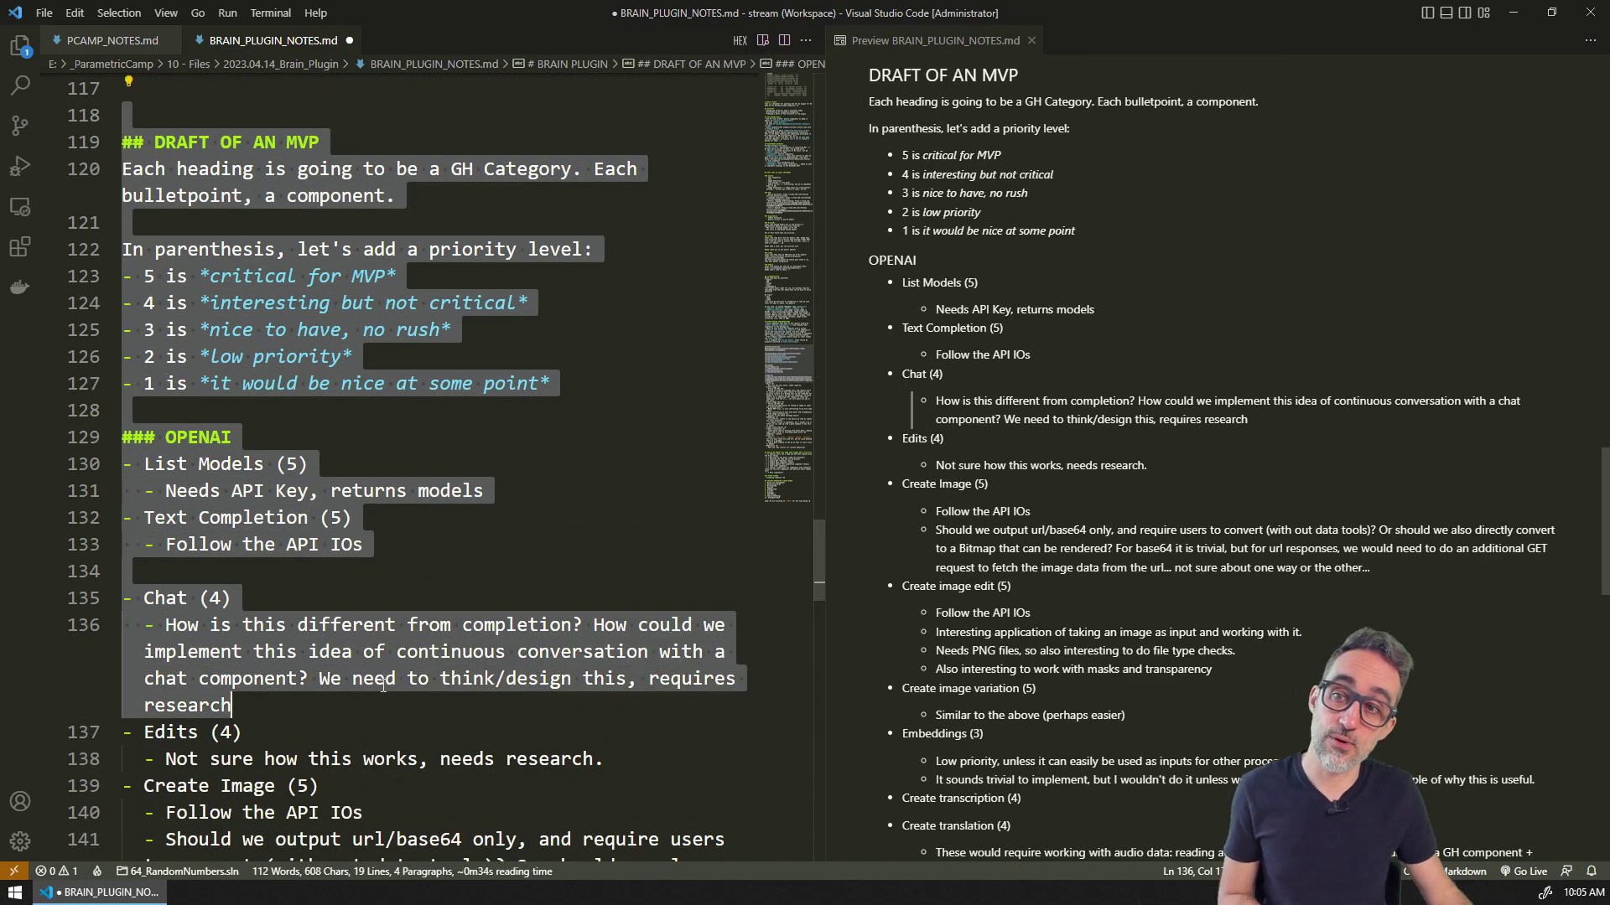
pyautogui.click(364, 330)
pyautogui.moveTo(394, 275); pyautogui.dragTo(199, 276)
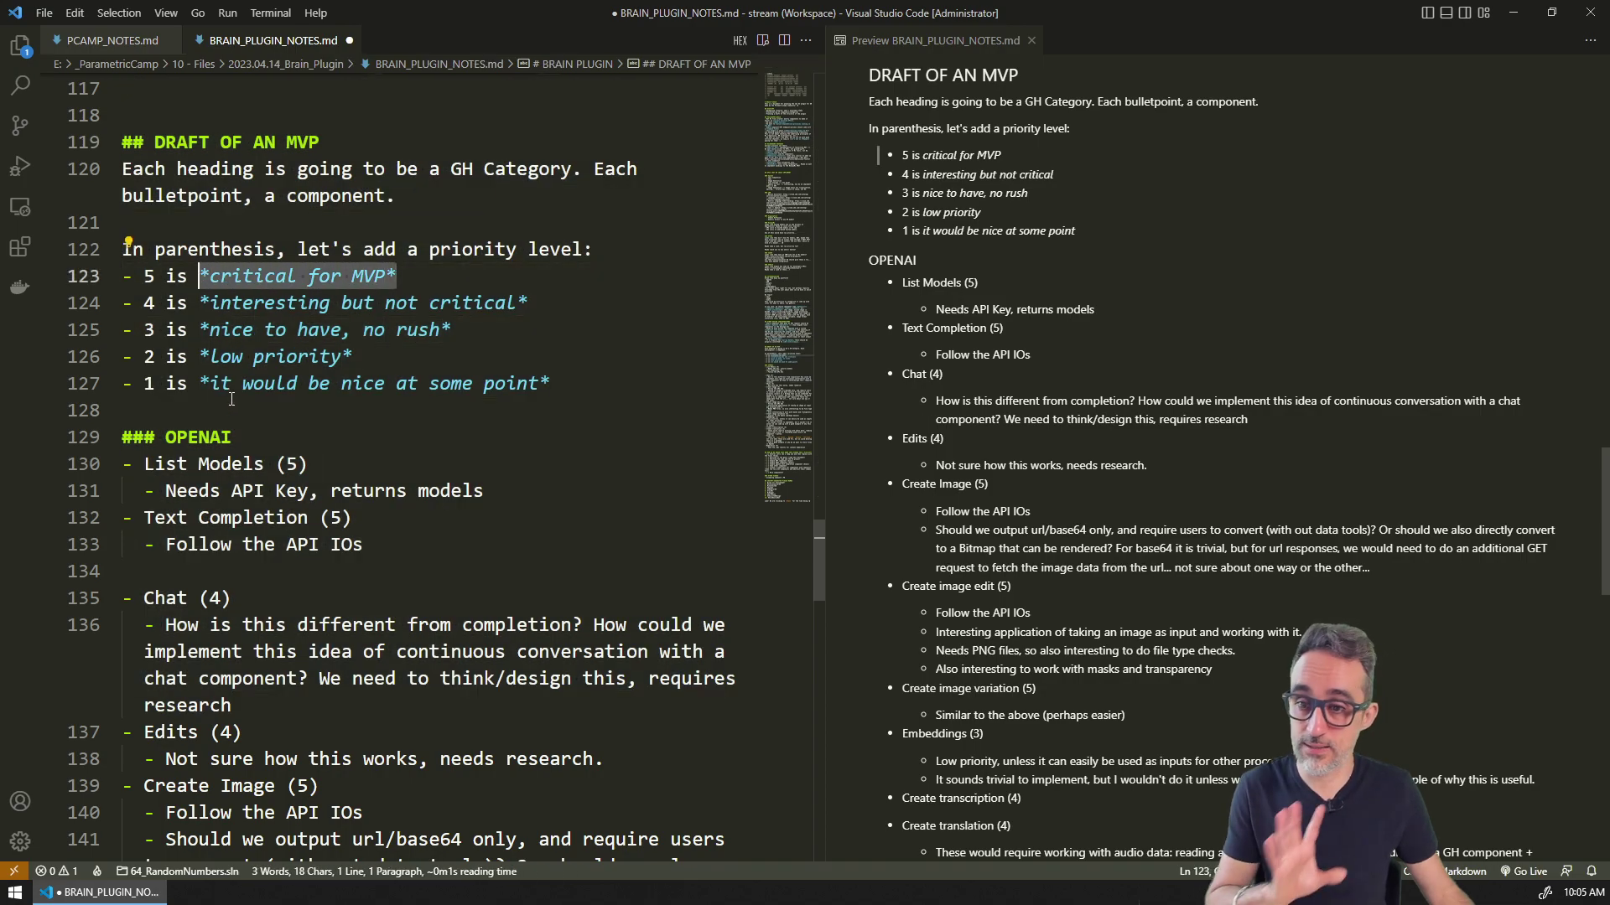
pyautogui.click(276, 463)
pyautogui.moveTo(352, 517); pyautogui.dragTo(320, 517)
pyautogui.scroll(-2, 240, 266)
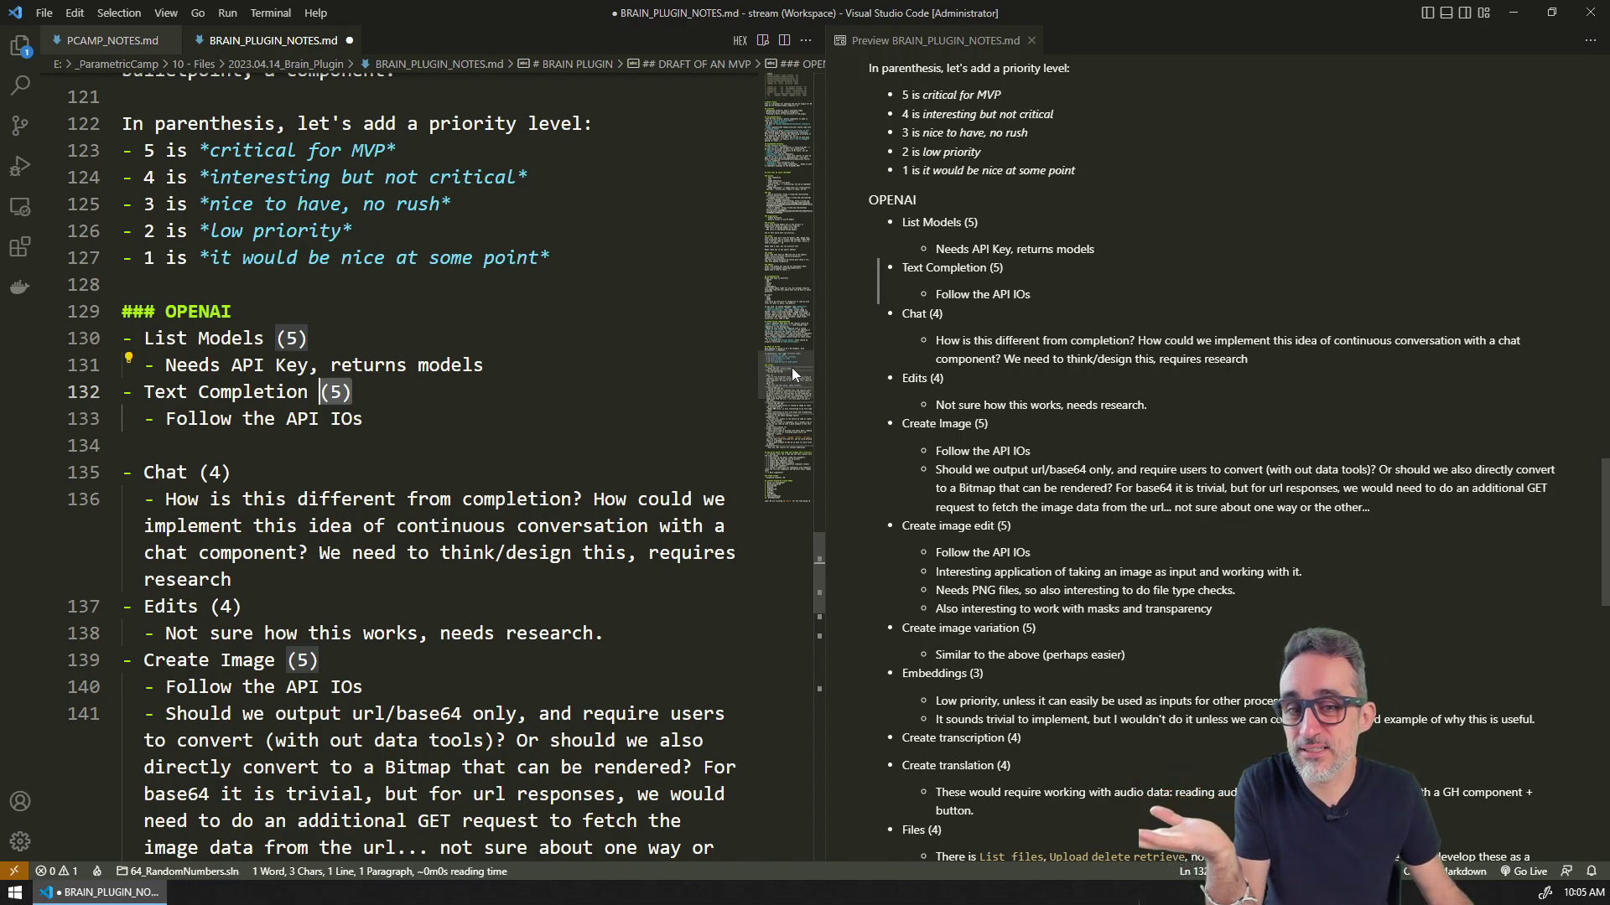
pyautogui.moveTo(791, 369); pyautogui.dragTo(809, 462)
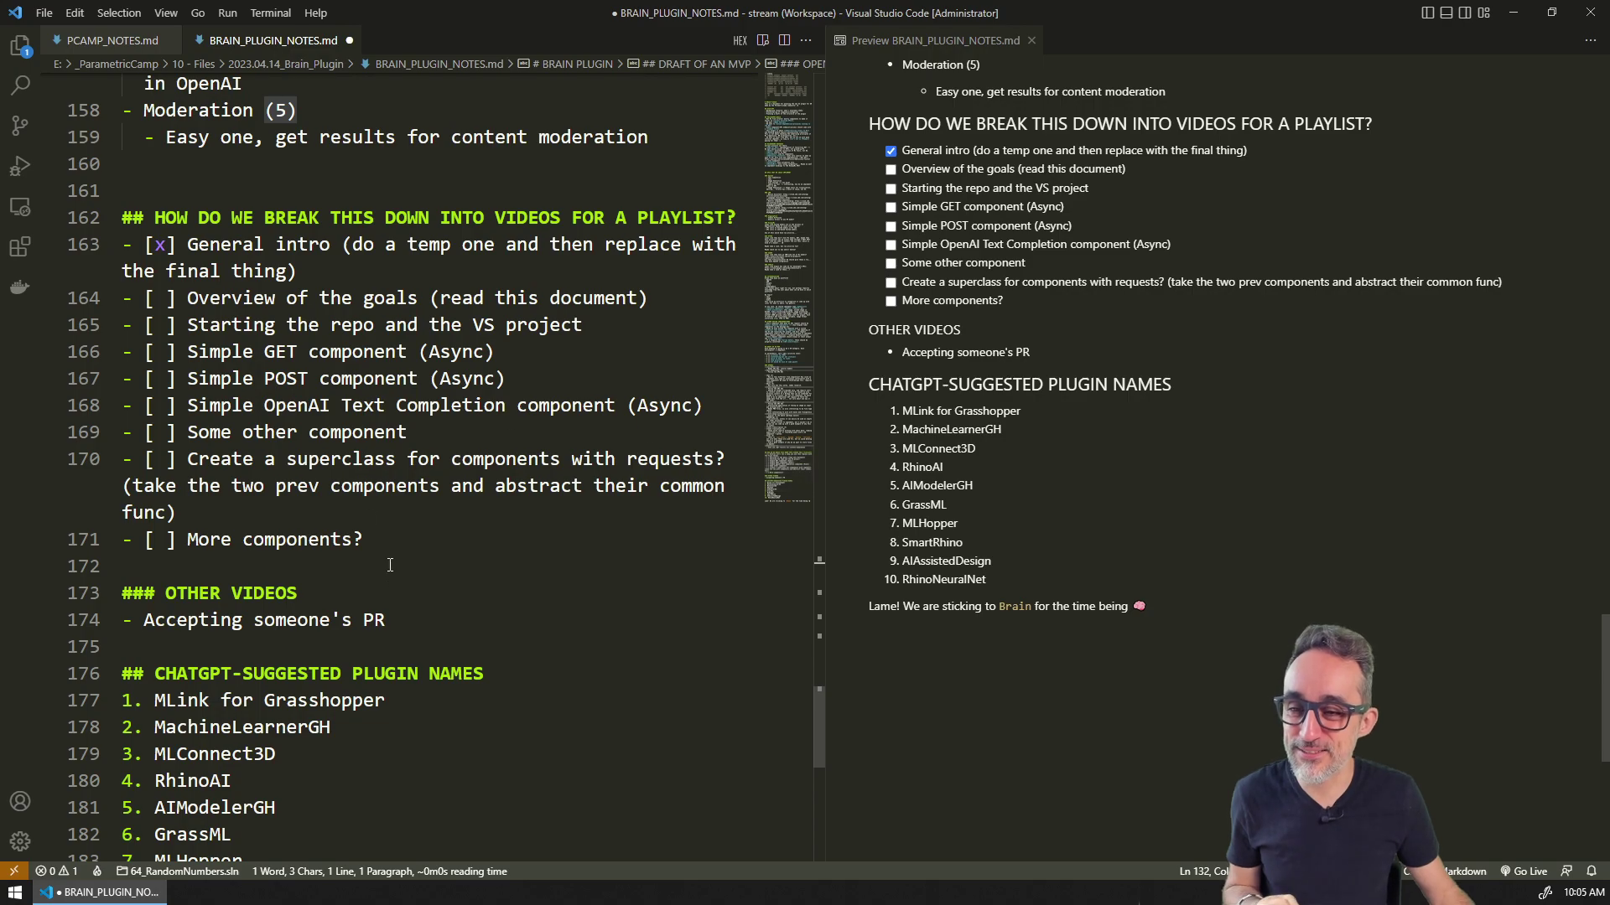
# - Tick 'Overview of the goals' on line 164 of the playlist checklist and save the notes
pyautogui.moveTo(369, 540); pyautogui.dragTo(122, 244)
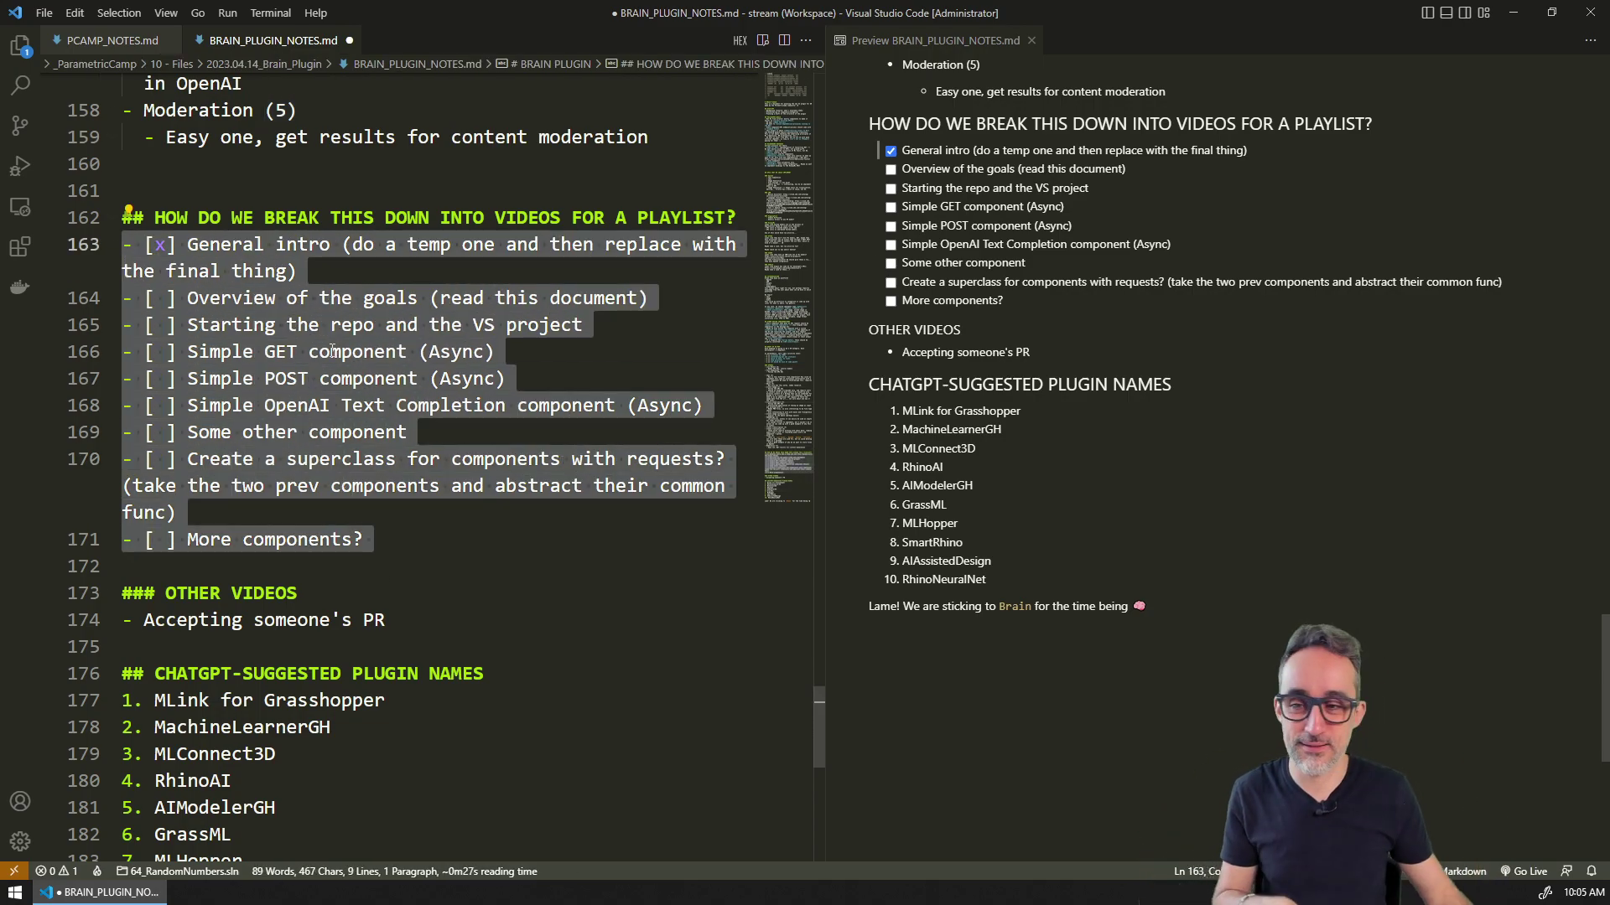
pyautogui.click(325, 302)
pyautogui.hotkey('alt', 'c')
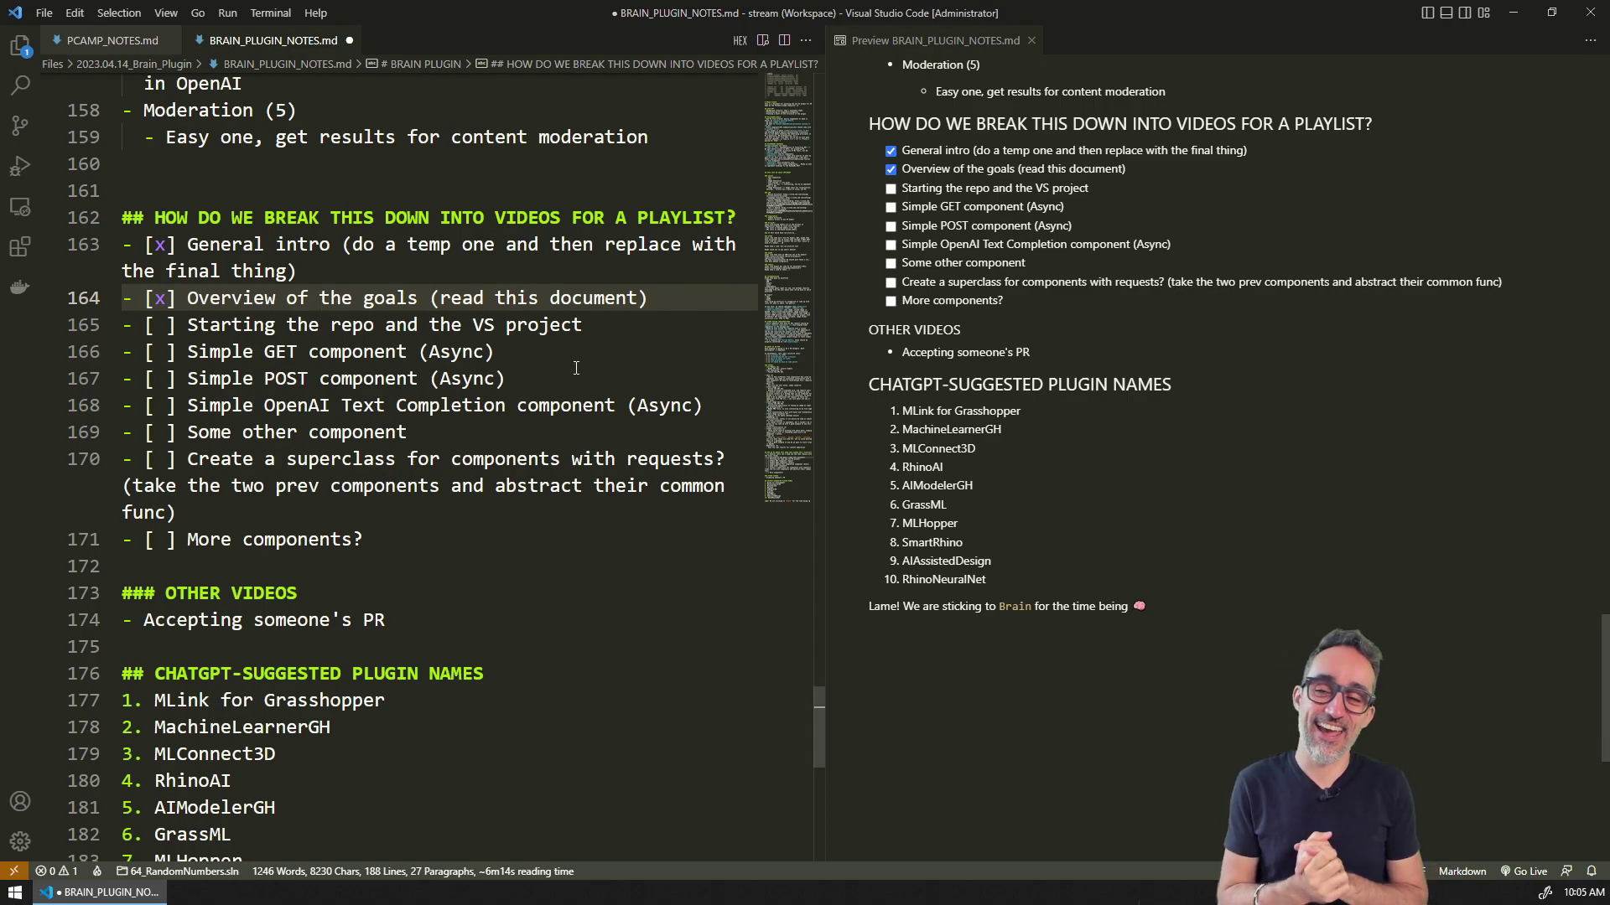
pyautogui.moveTo(583, 324); pyautogui.dragTo(187, 324)
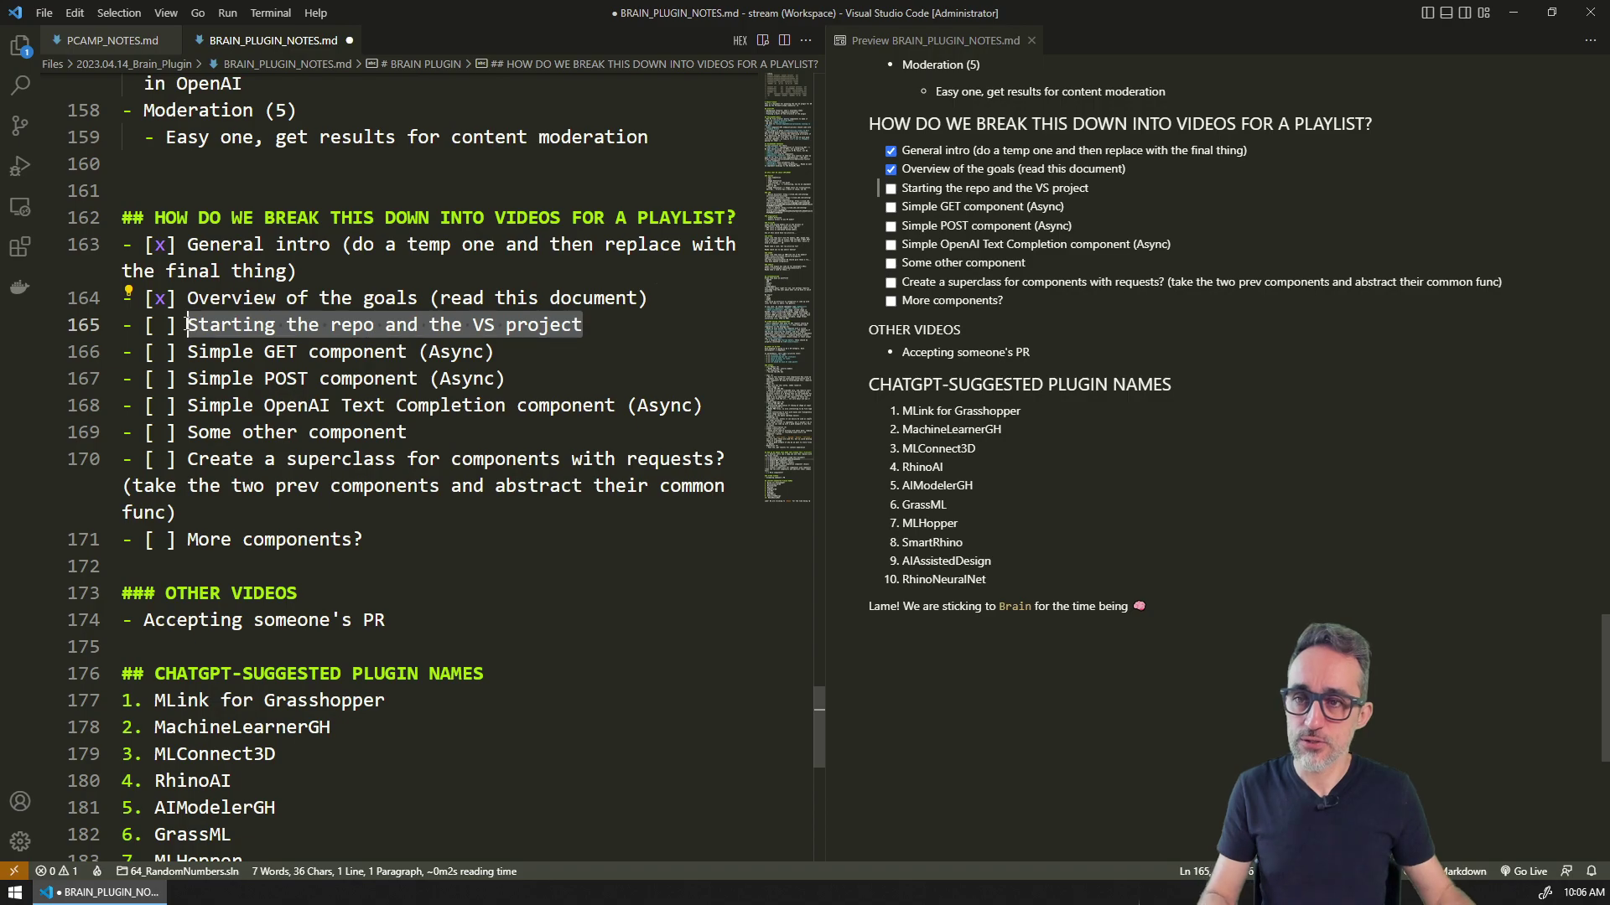
pyautogui.click(302, 270)
pyautogui.hotkey('ctrl', 's')
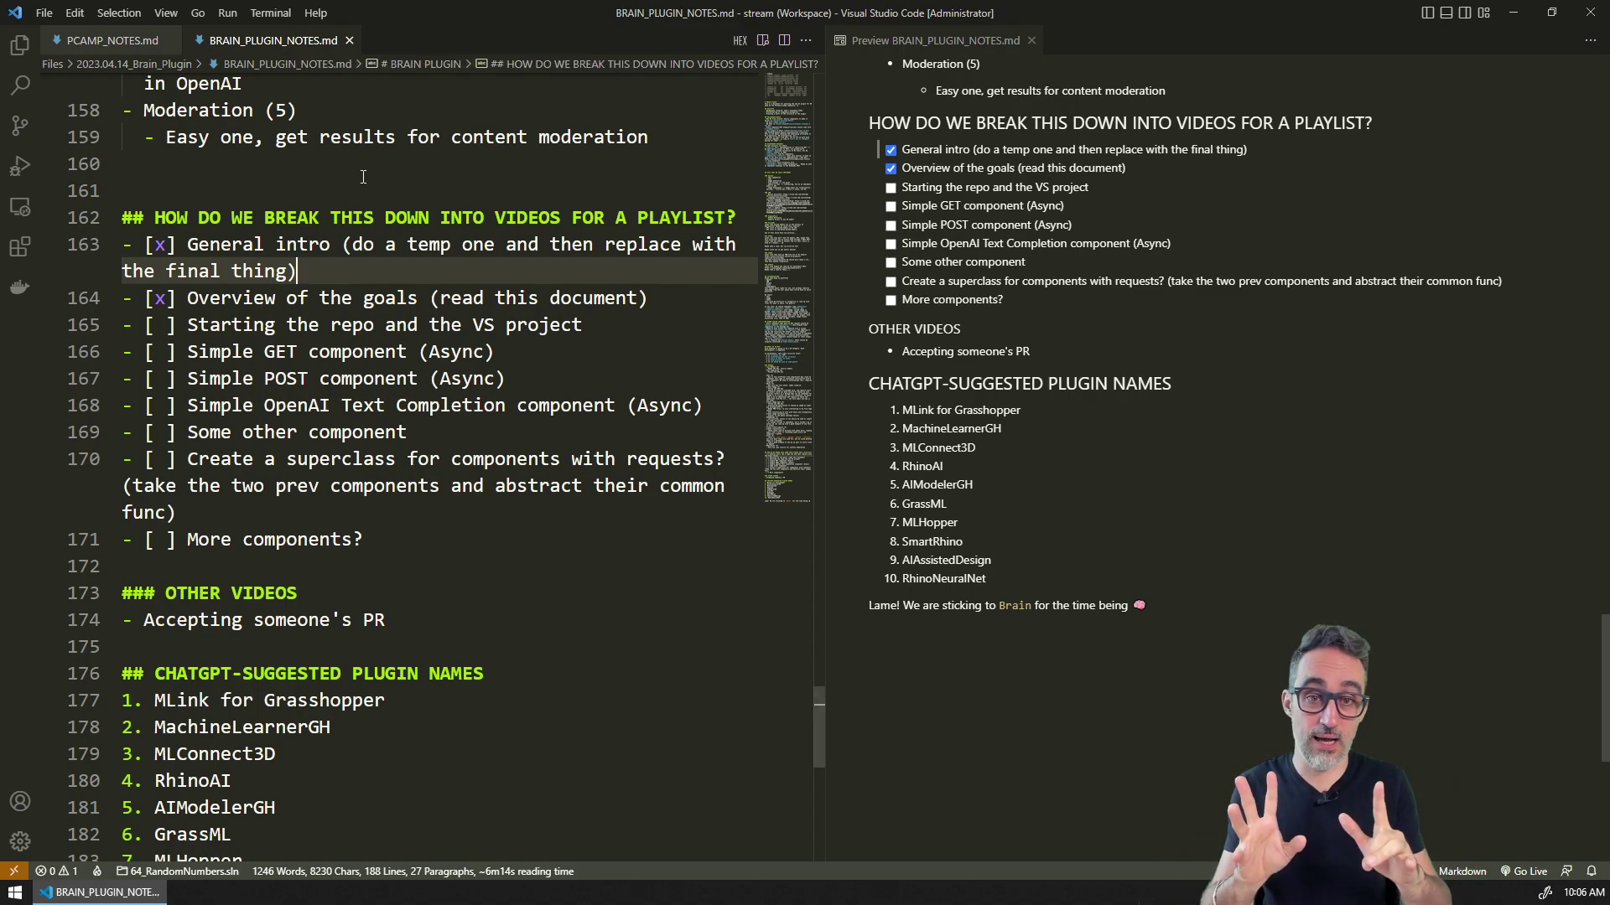
pyautogui.moveTo(583, 325); pyautogui.dragTo(192, 326)
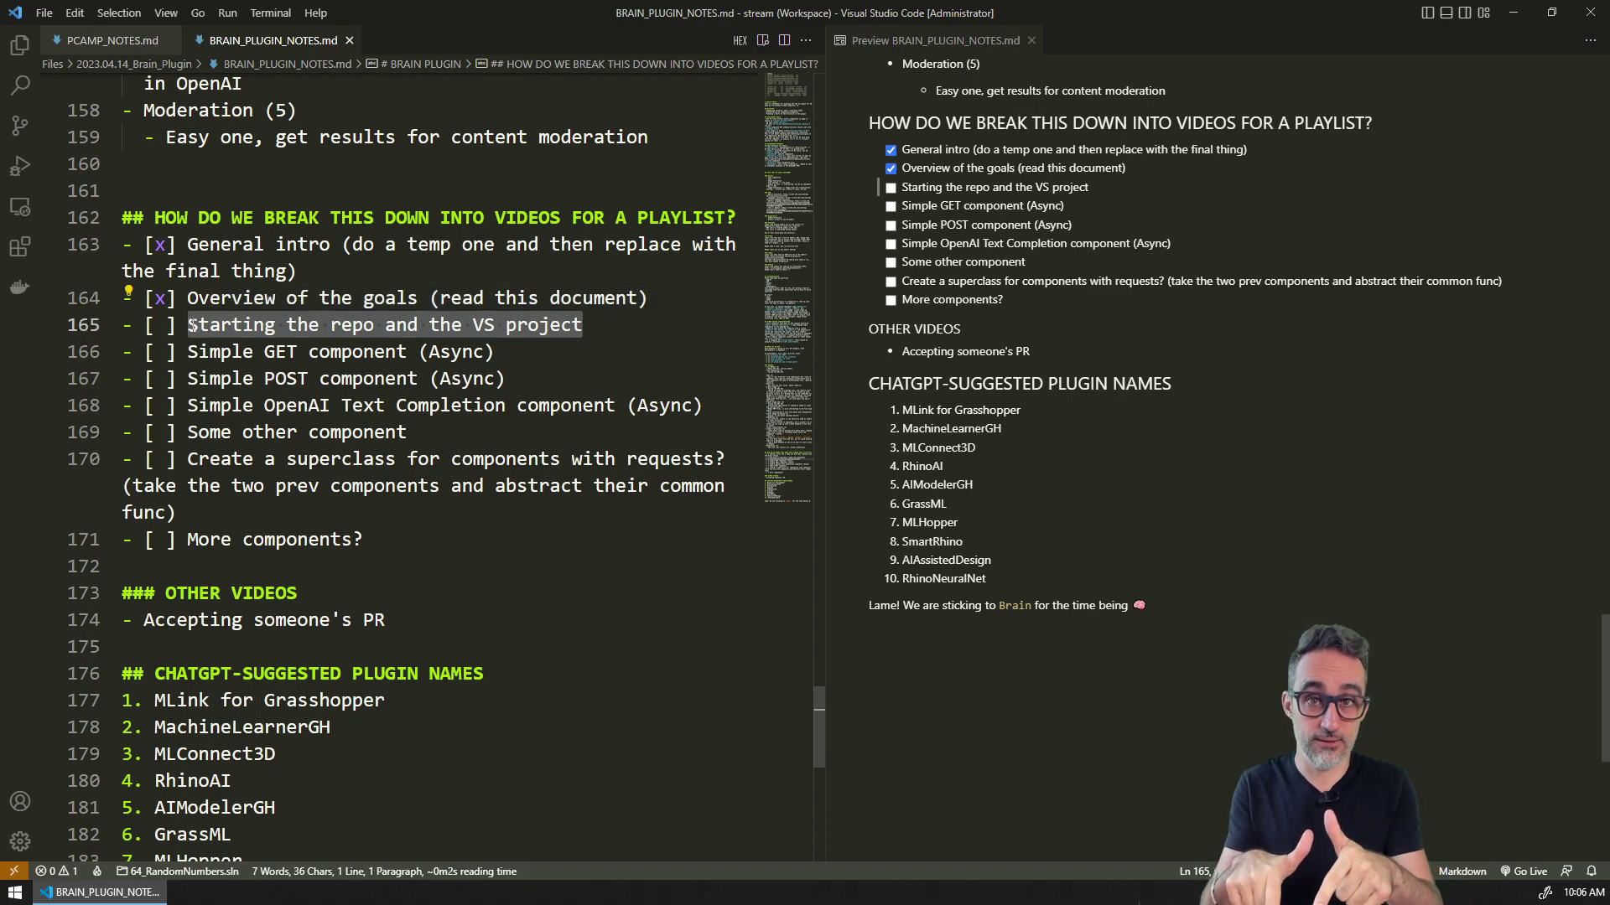